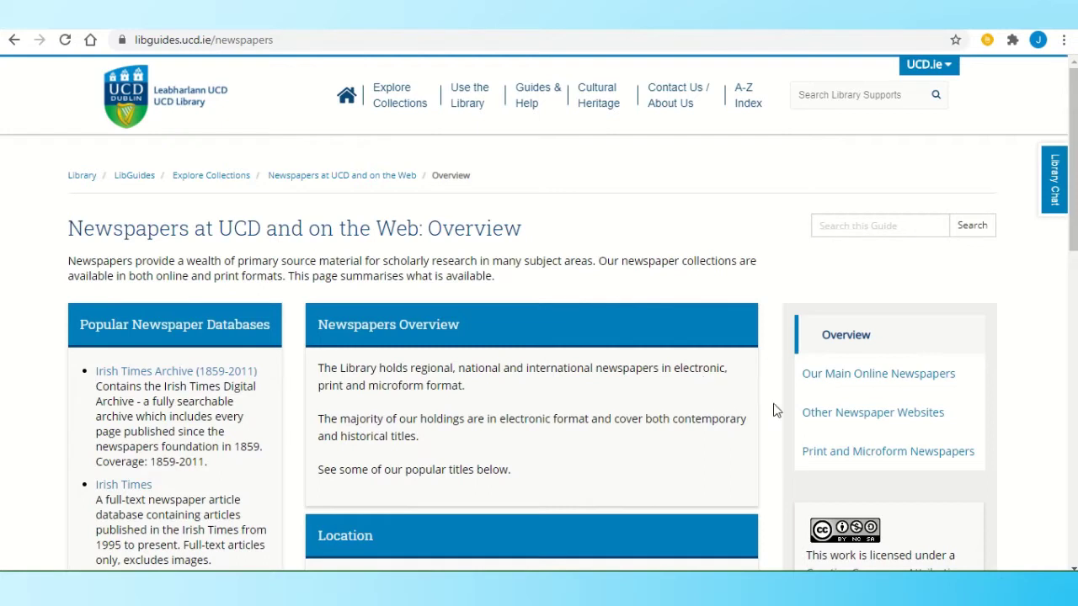
- Scan the 'Our Main Online Newspapers' list and open the Irish Newspapers Archives catalogue record
{"action": "left_click", "coordinate": [864, 380]}
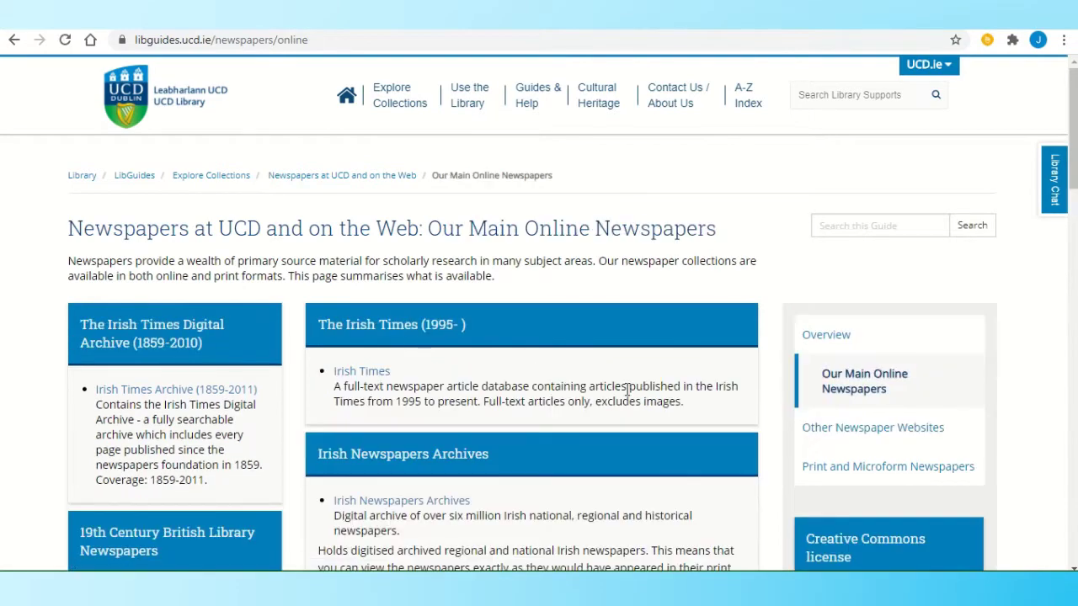
{"action": "scroll", "coordinate": [626, 389], "scroll_direction": "down", "scroll_amount": 2}
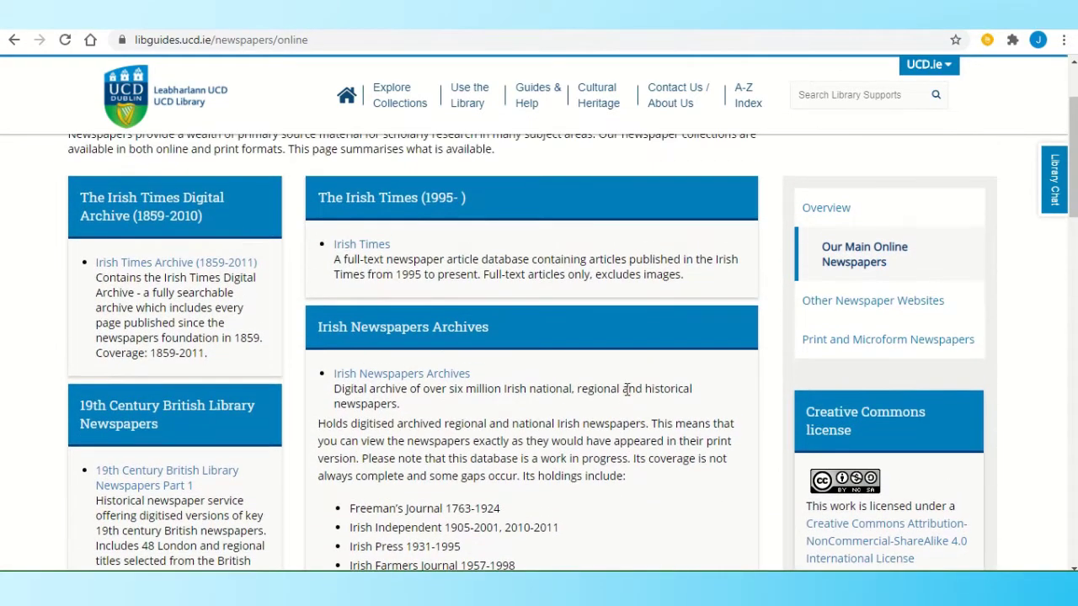
{"action": "scroll", "coordinate": [625, 389], "scroll_direction": "up", "scroll_amount": 1}
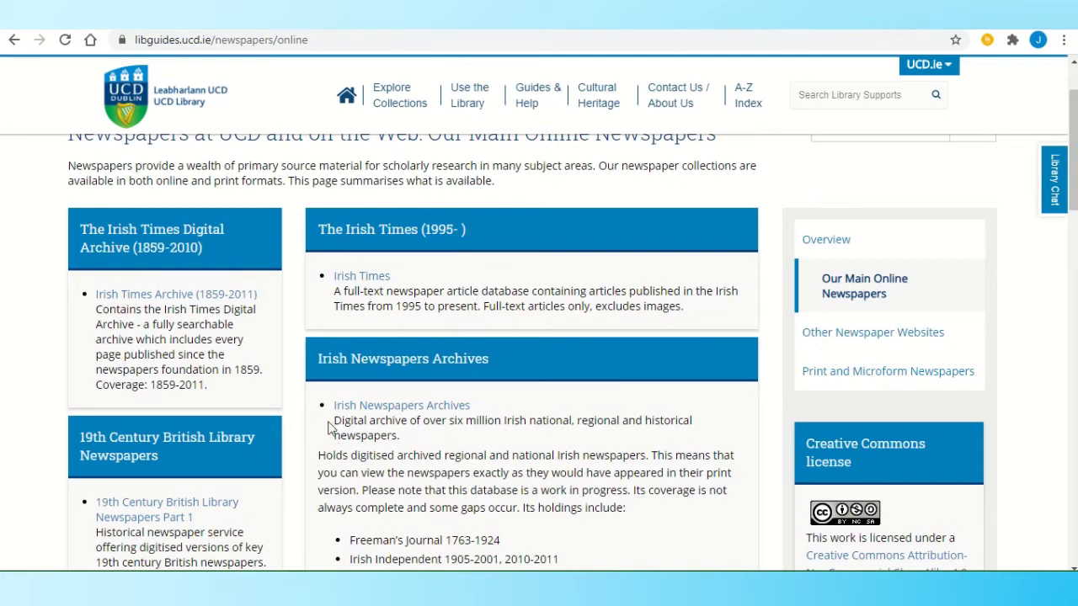
{"action": "scroll", "coordinate": [337, 458], "scroll_direction": "down", "scroll_amount": 3}
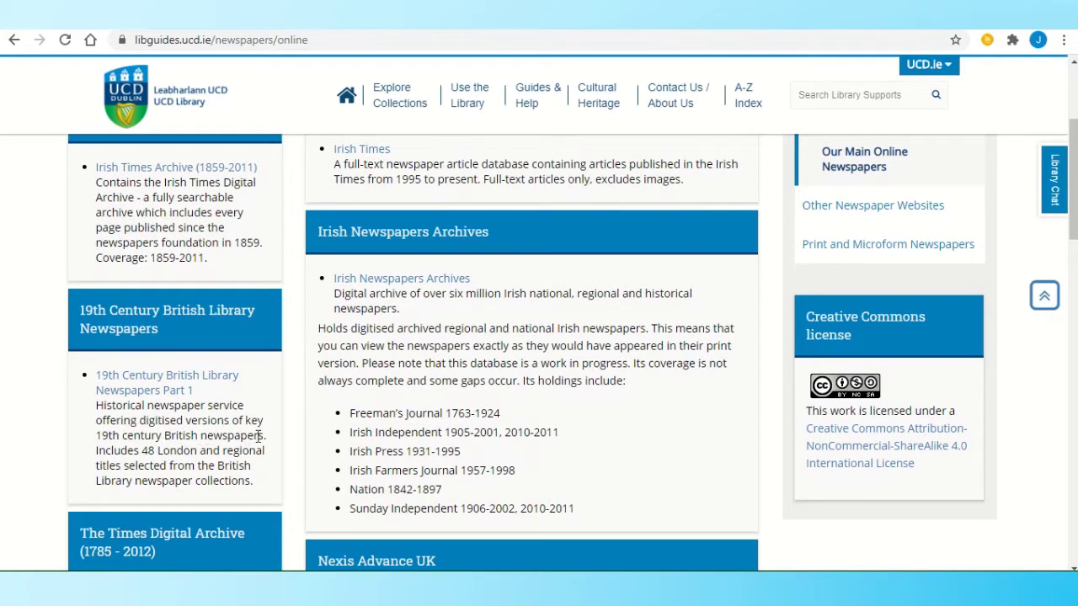
{"action": "scroll", "coordinate": [54, 421], "scroll_direction": "down", "scroll_amount": 3}
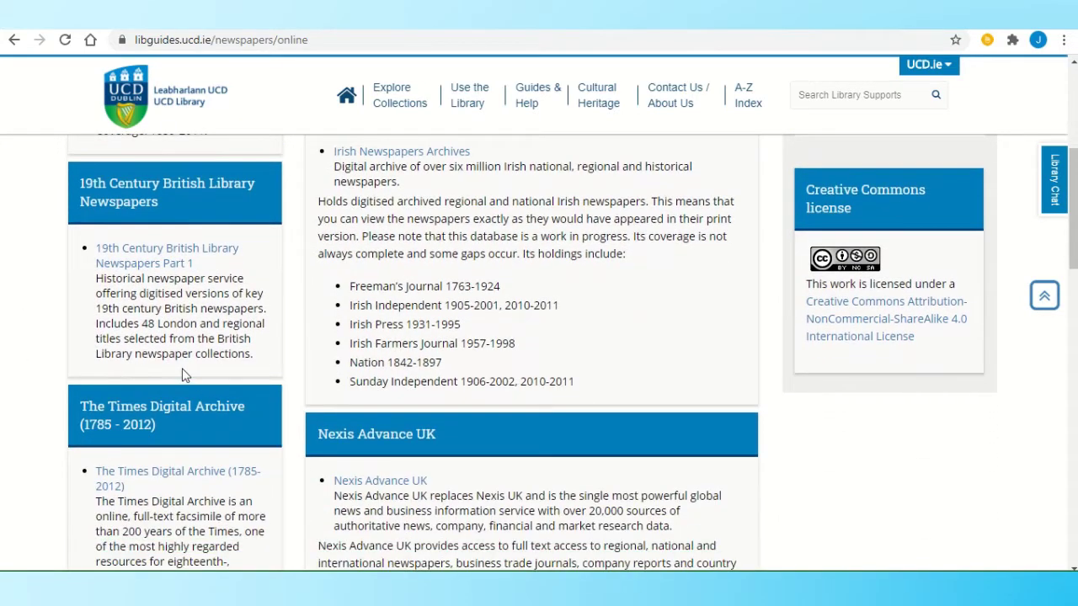
{"action": "scroll", "coordinate": [351, 139], "scroll_direction": "up", "scroll_amount": 5}
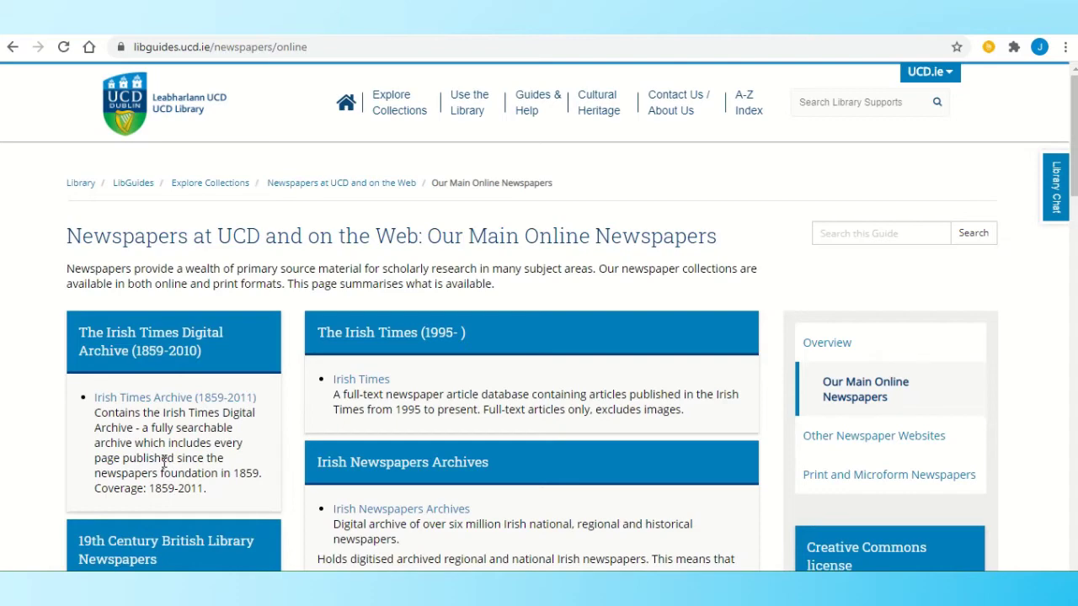
{"action": "scroll", "coordinate": [164, 461], "scroll_direction": "down", "scroll_amount": 3}
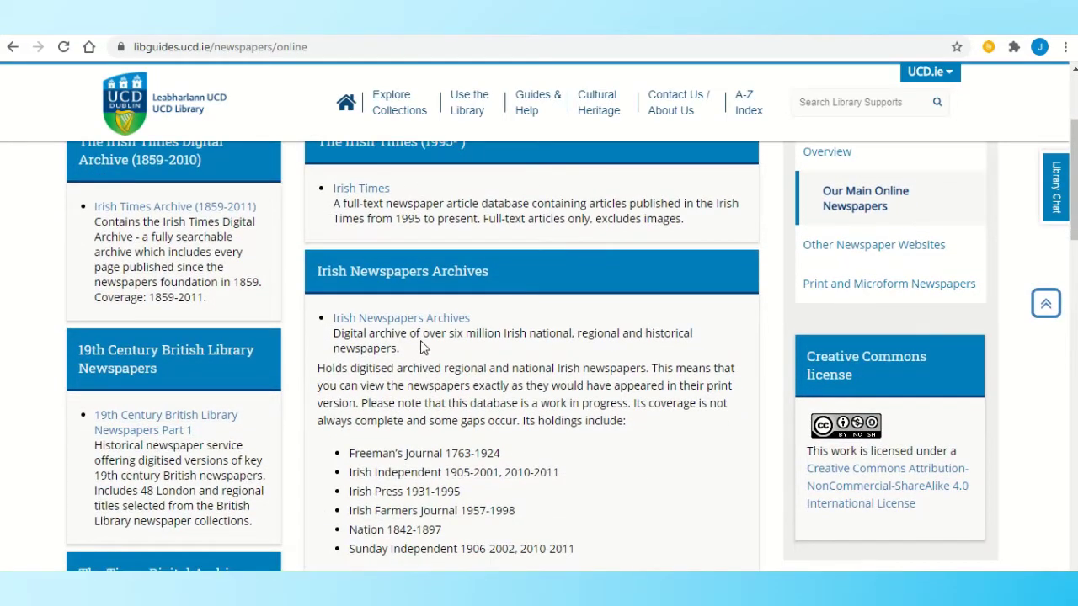
{"action": "left_click", "coordinate": [437, 320]}
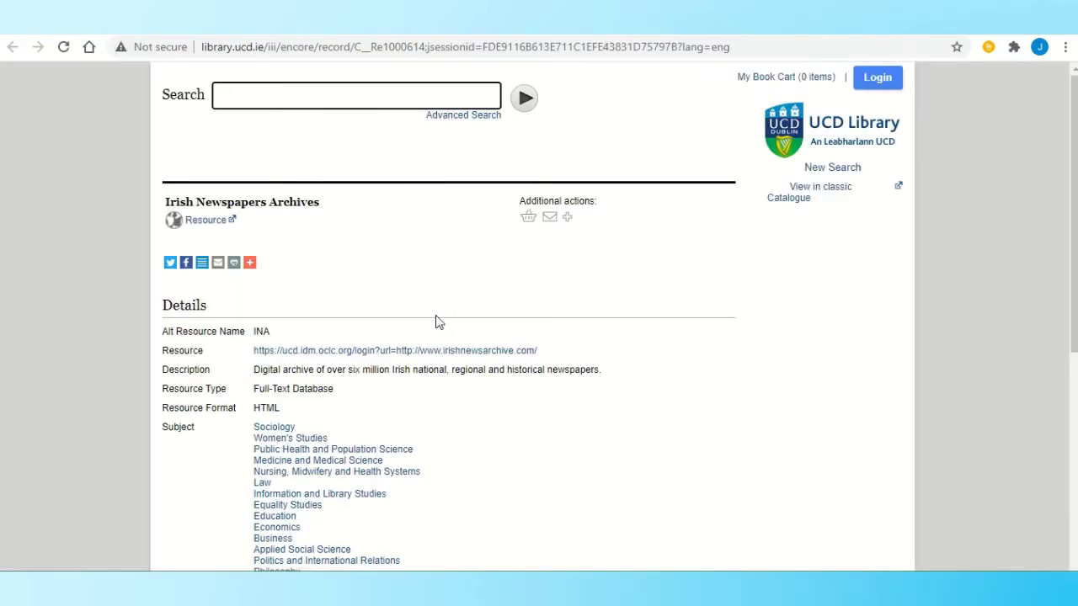
- Launch the Irish Newspapers Archives resource and sign in with a UCD Connect username and password
{"action": "left_click", "coordinate": [195, 224]}
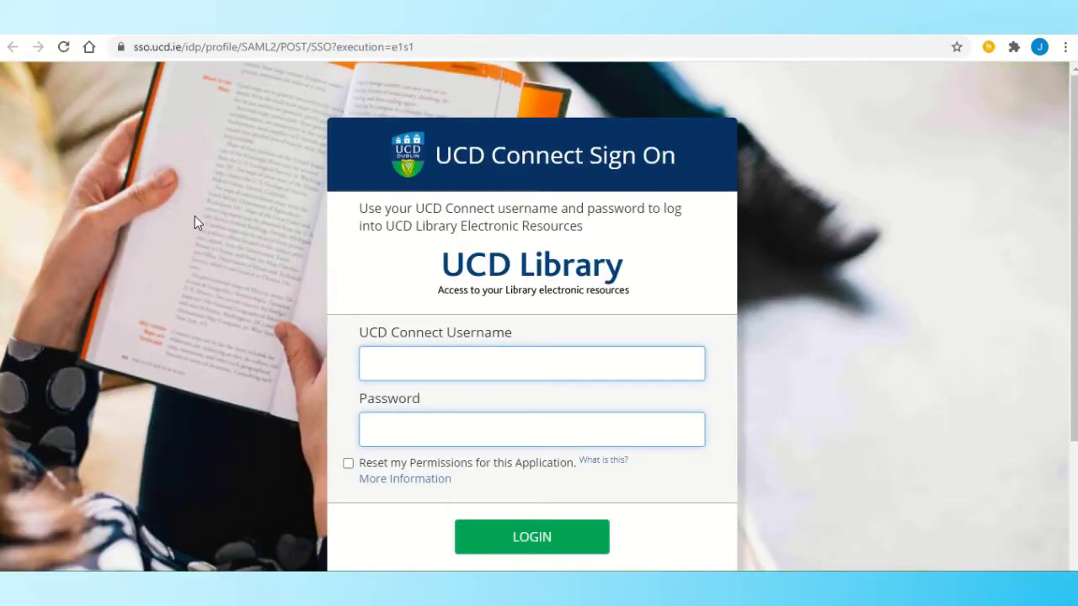
{"action": "type", "text": "•••"}
{"action": "left_click", "coordinate": [494, 544]}
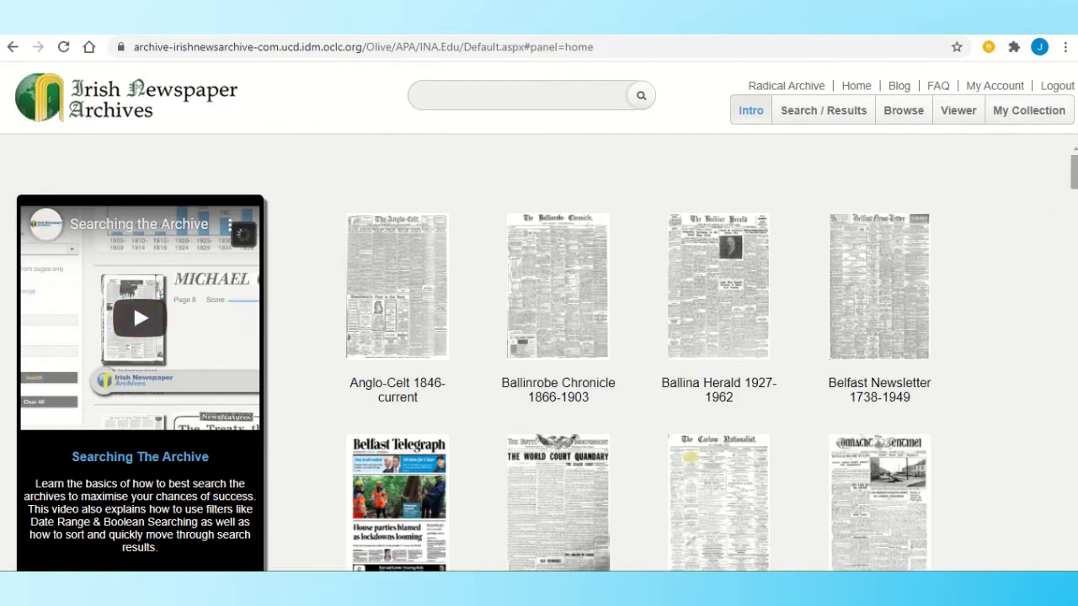
- Scroll the archive home page, then switch to the Browse panel listing issues by date
{"action": "left_click_drag", "start_coordinate": [1072, 168], "coordinate": [1052, 140]}
{"action": "left_click", "coordinate": [904, 113]}
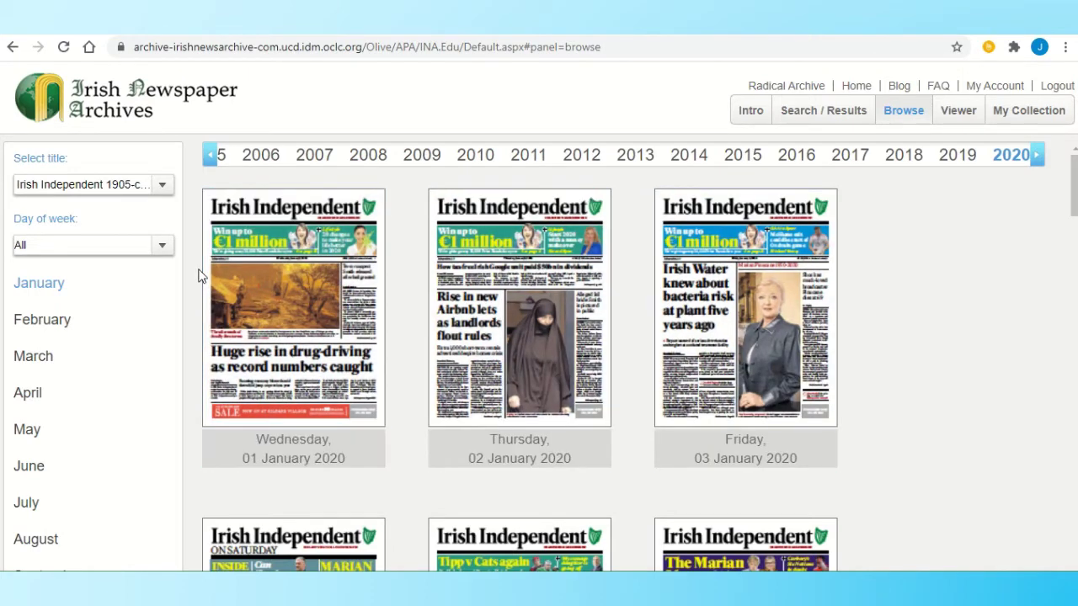
- Select Freemans Journal 1763-1924, year 1916, May, and open the Monday 08 May 1916 issue
{"action": "left_click", "coordinate": [162, 187]}
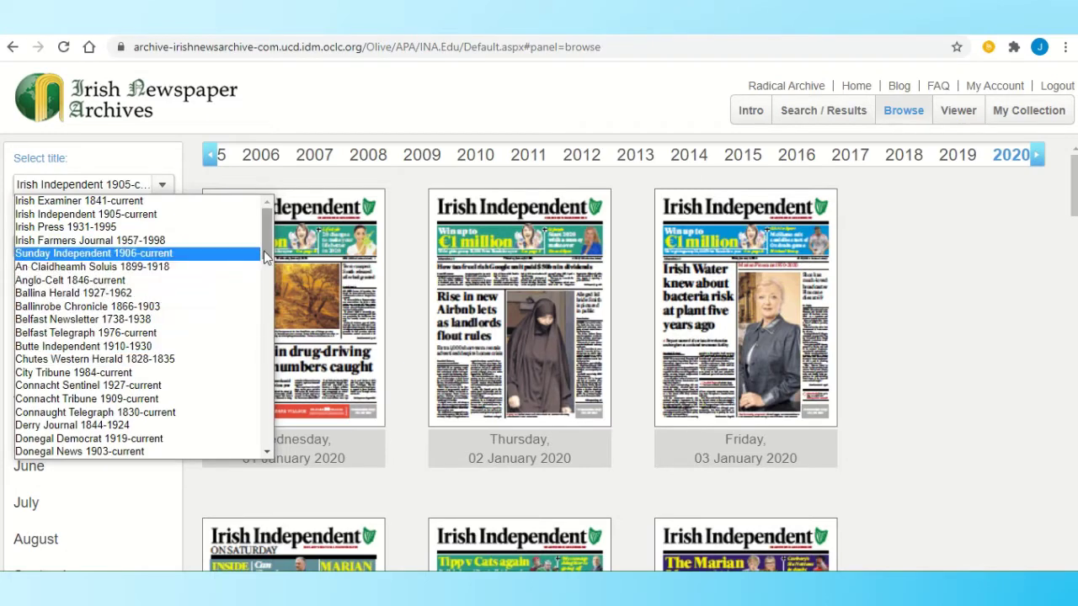
{"action": "left_click_drag", "start_coordinate": [266, 256], "coordinate": [260, 308]}
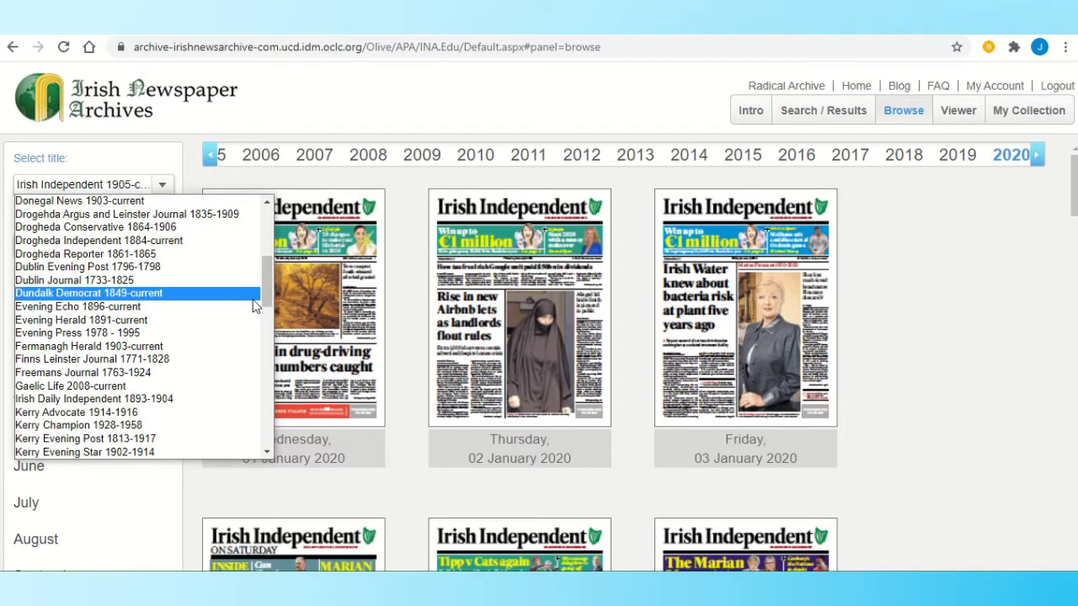
{"action": "left_click", "coordinate": [166, 373]}
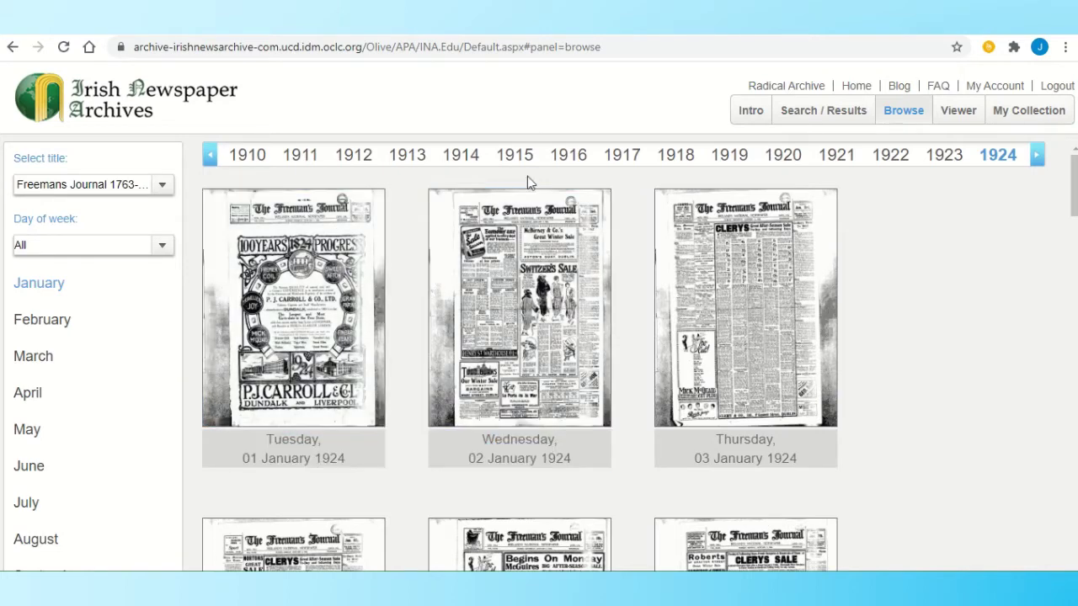
{"action": "left_click", "coordinate": [560, 157]}
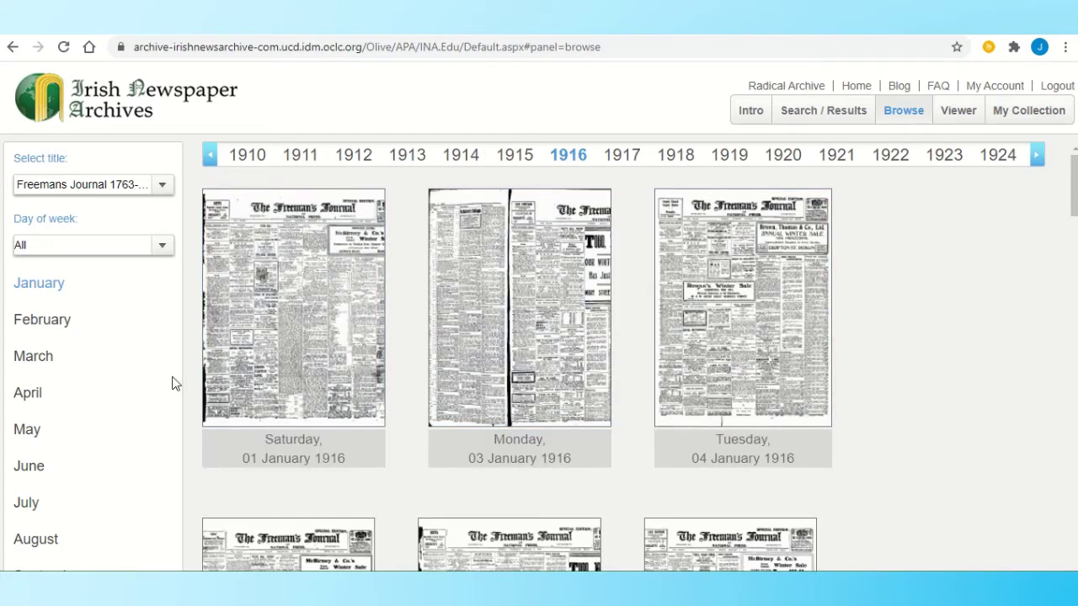
{"action": "left_click", "coordinate": [23, 437]}
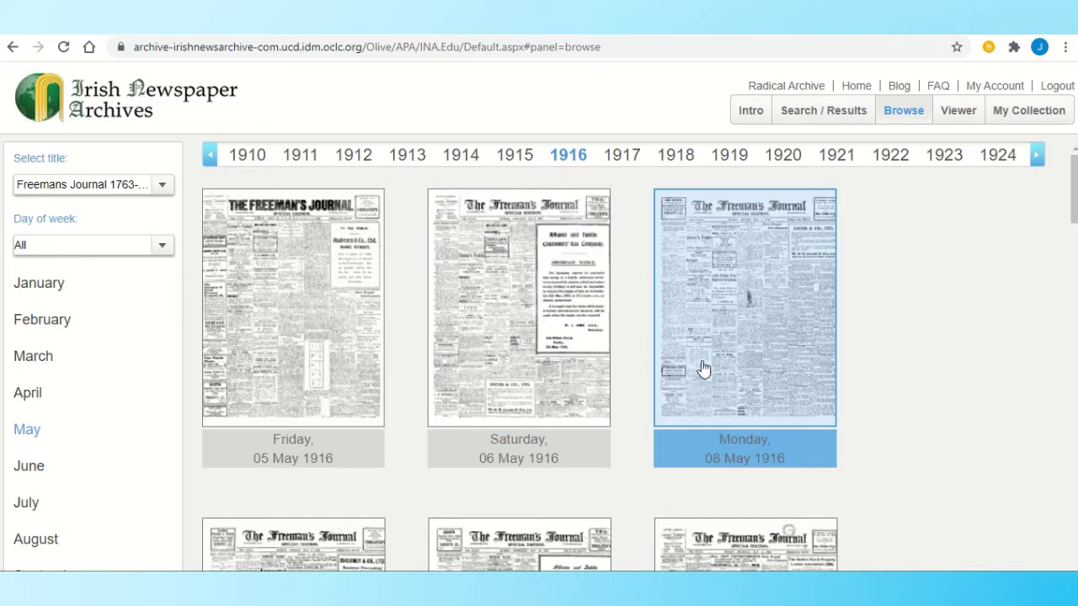
{"action": "left_click", "coordinate": [704, 369]}
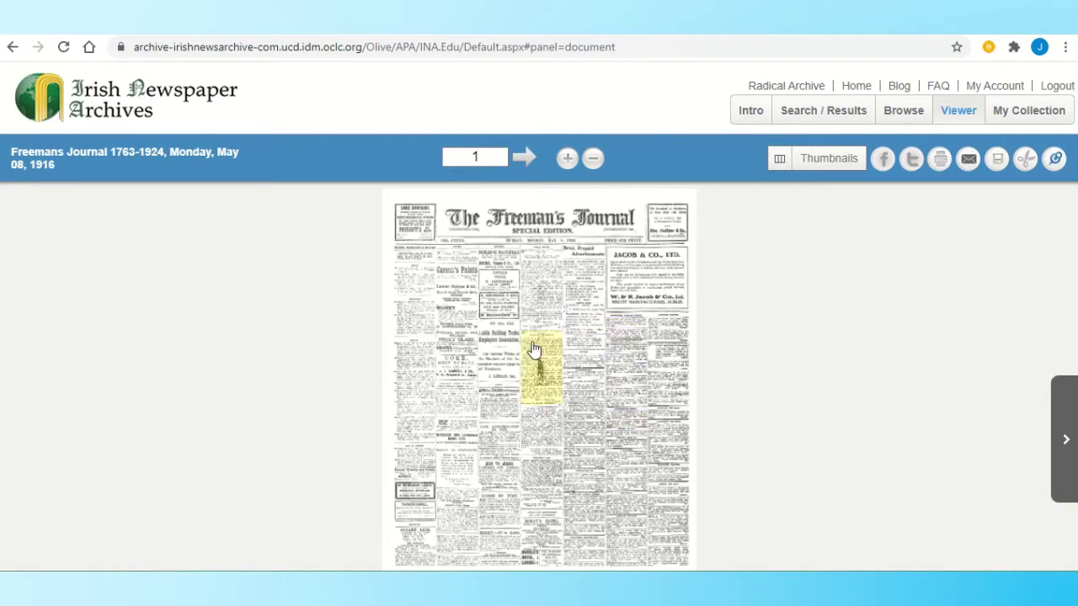
- Zoom over the front page, move to page 2, and open 'The True Causes of the Sinn Fein Insurrection'
{"action": "left_click", "coordinate": [566, 162]}
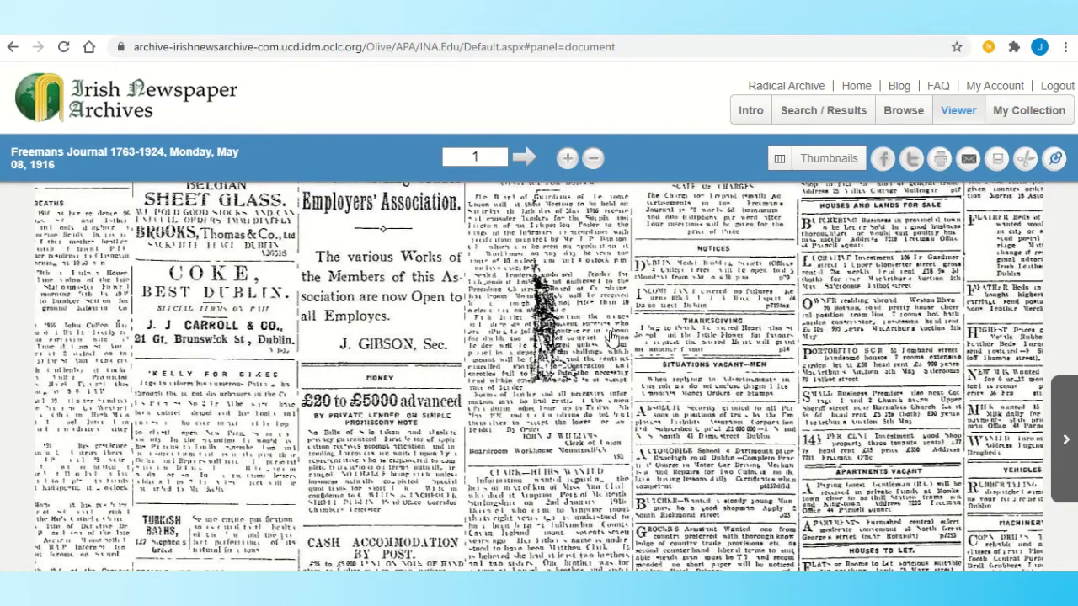
{"action": "left_click_drag", "start_coordinate": [356, 283], "coordinate": [469, 469]}
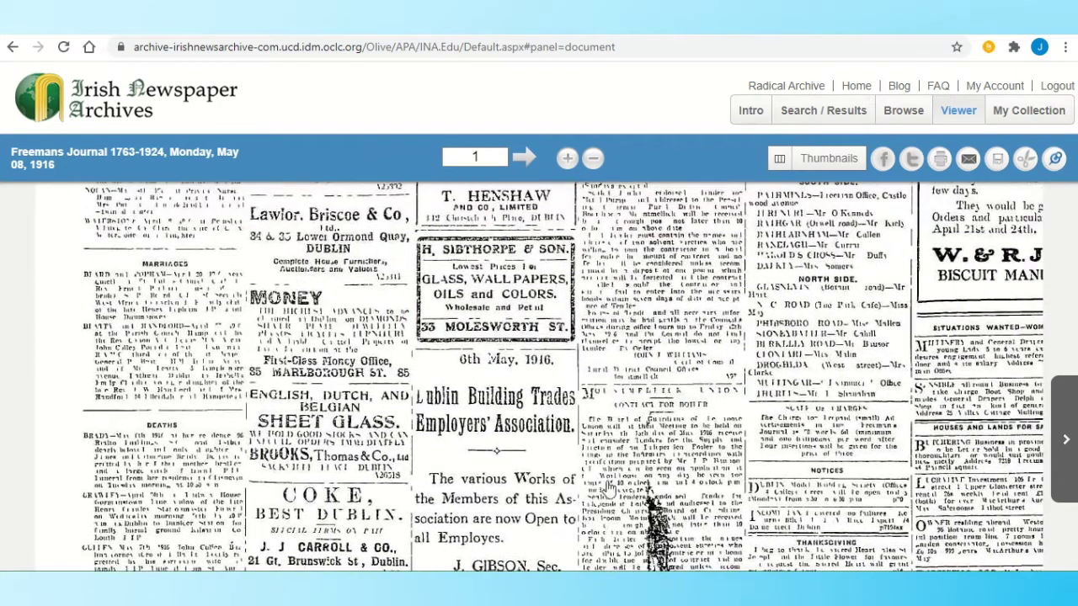
{"action": "scroll", "coordinate": [528, 268], "scroll_direction": "up", "scroll_amount": 3}
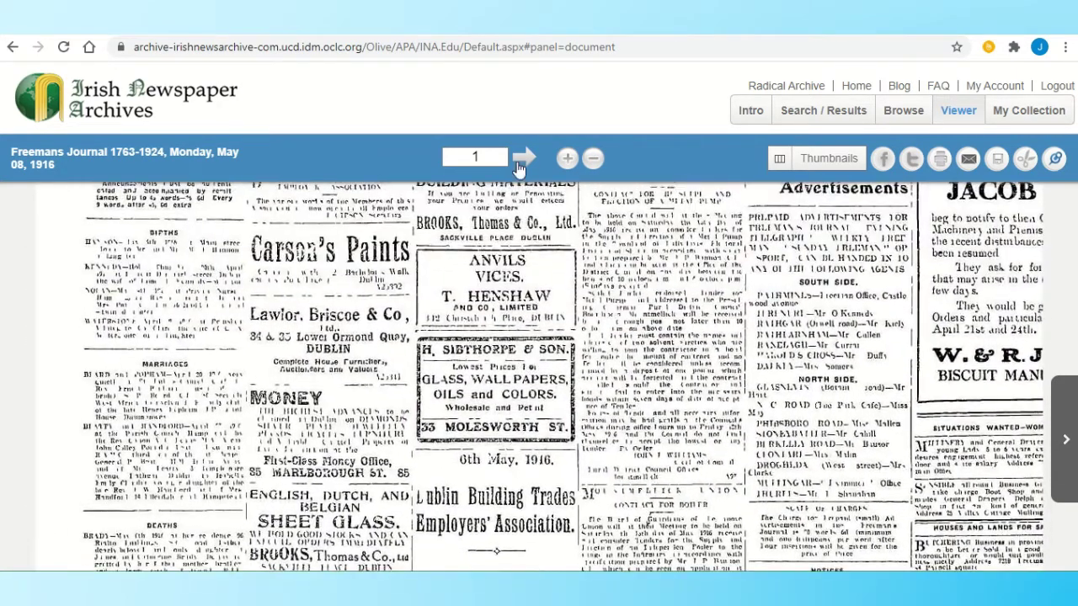
{"action": "left_click", "coordinate": [522, 158]}
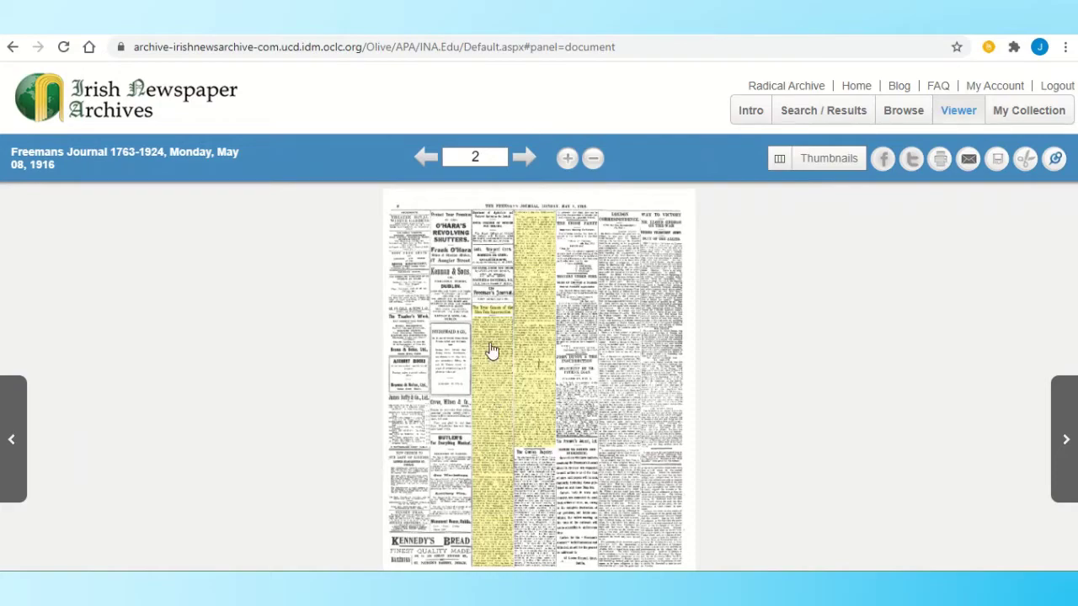
{"action": "left_click", "coordinate": [567, 160]}
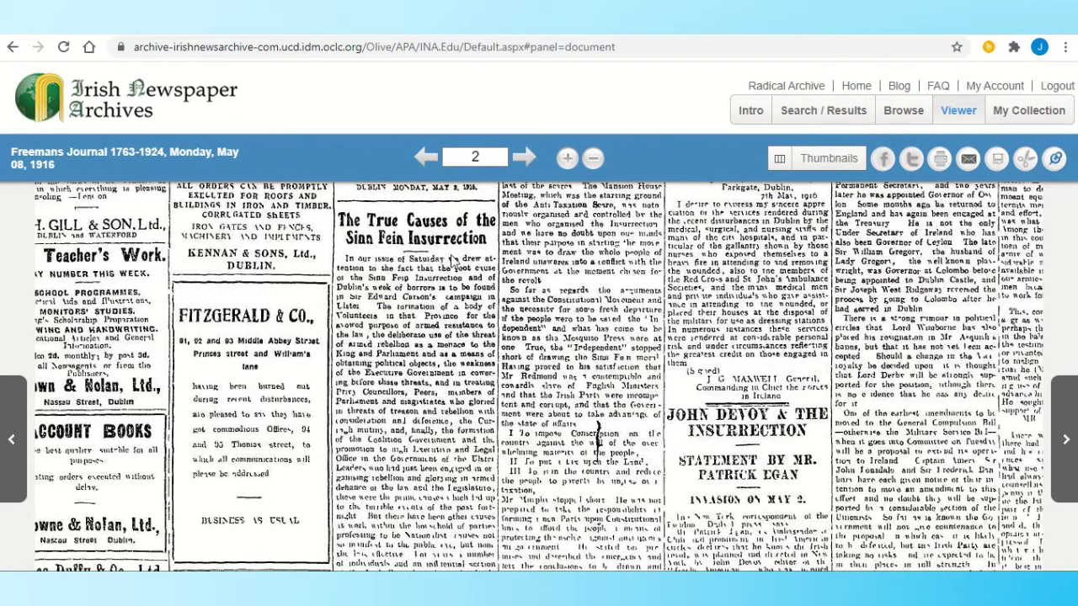
{"action": "left_click", "coordinate": [433, 336]}
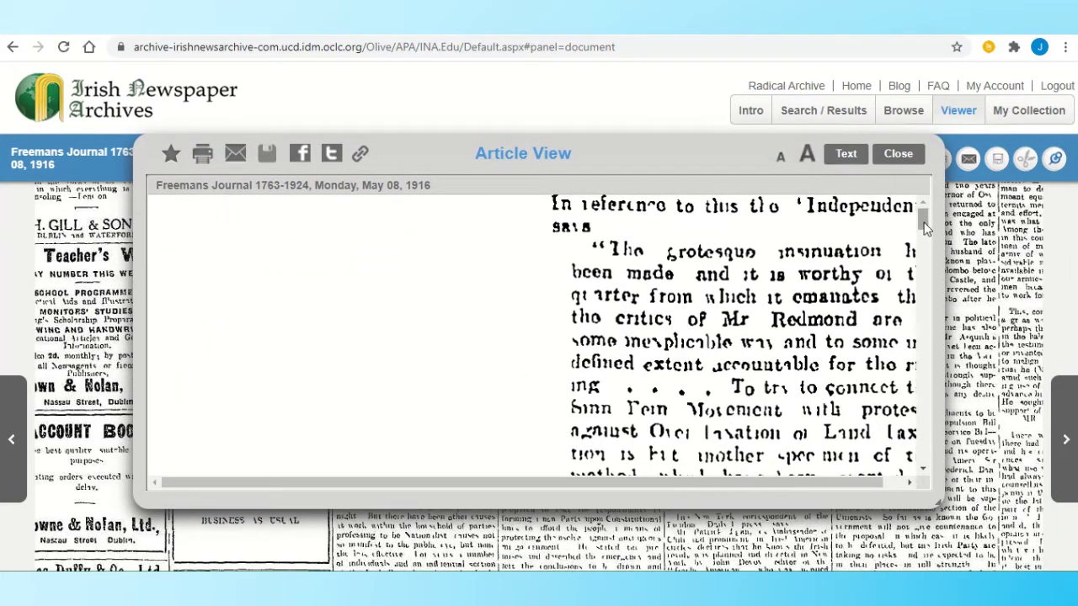
- Read the Sinn Fein article as OCR text and scanned image, then close Article View
{"action": "left_click_drag", "start_coordinate": [923, 223], "coordinate": [931, 283]}
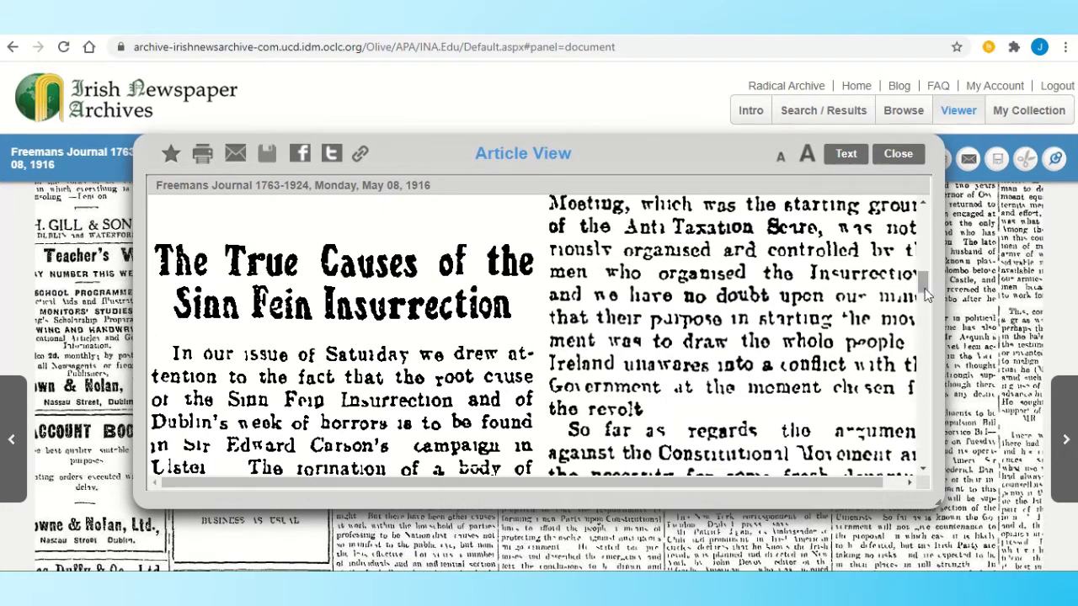
{"action": "left_click_drag", "start_coordinate": [923, 287], "coordinate": [925, 299]}
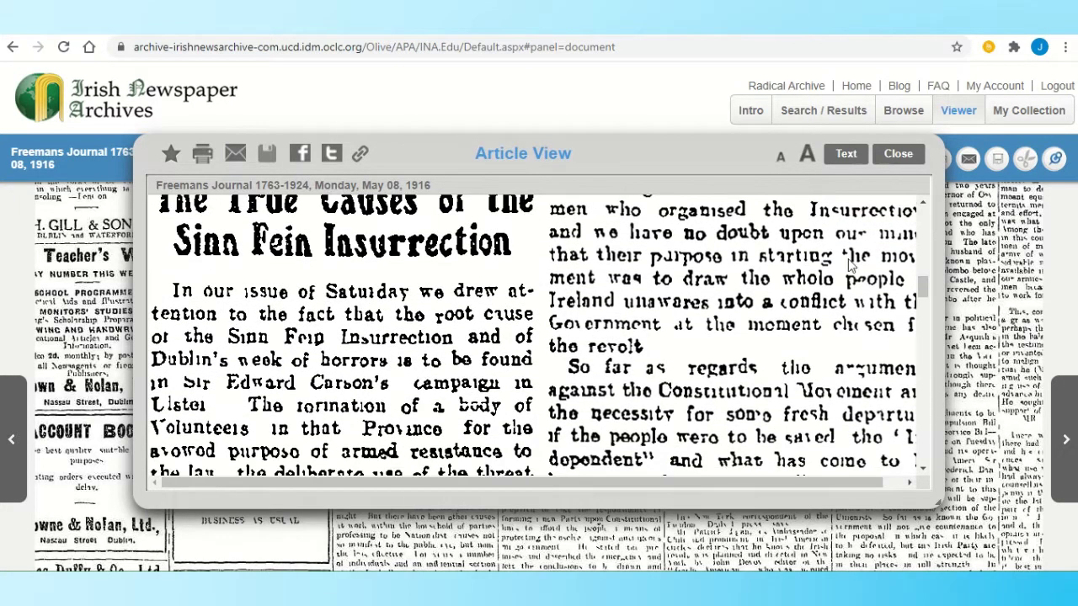
{"action": "left_click", "coordinate": [846, 155]}
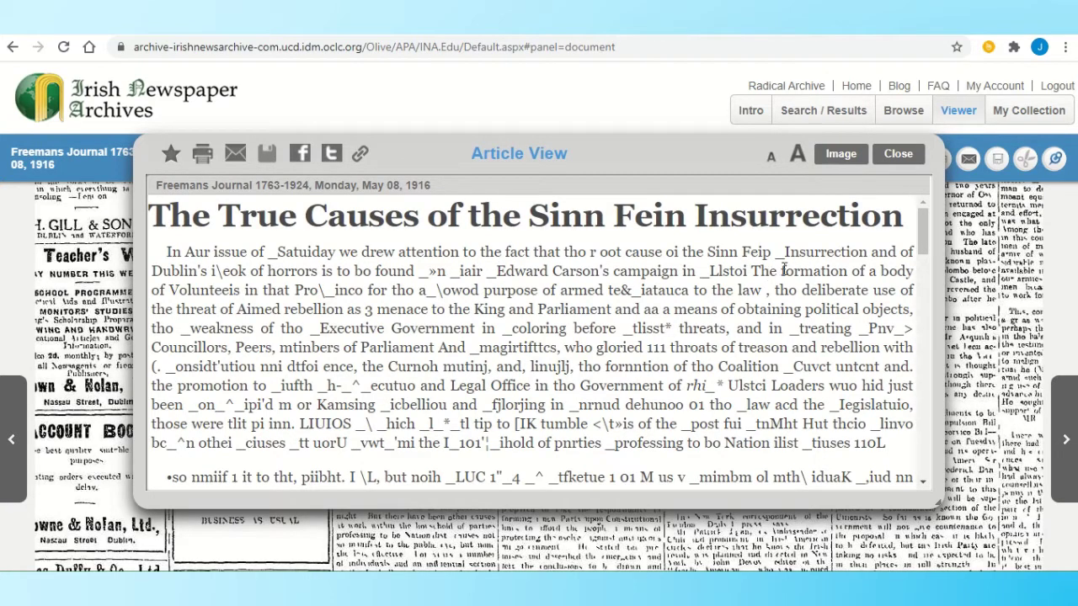
{"action": "left_click", "coordinate": [827, 163]}
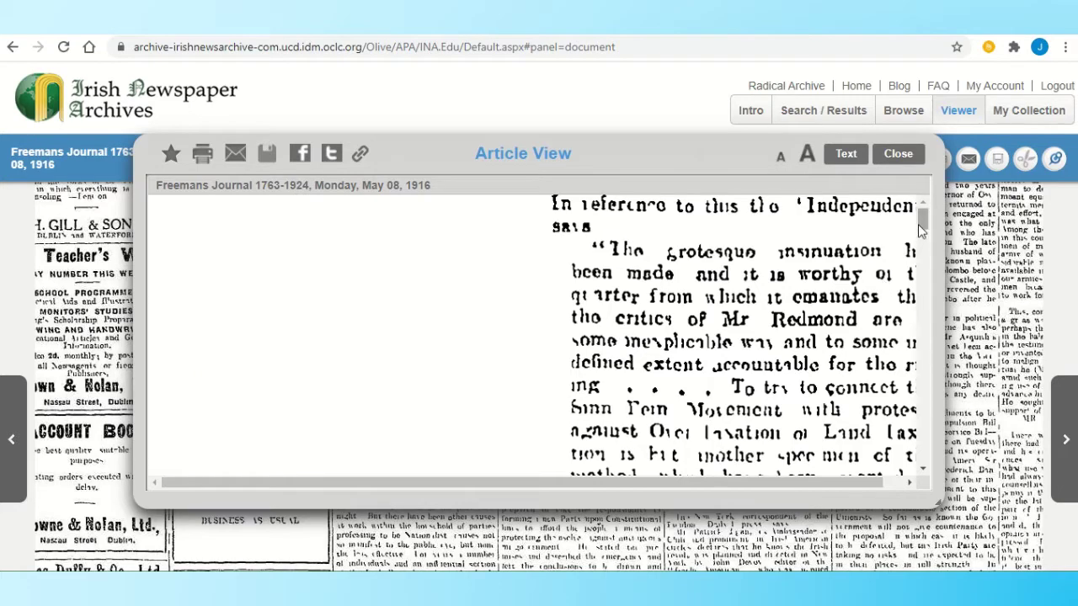
{"action": "left_click_drag", "start_coordinate": [923, 221], "coordinate": [928, 285]}
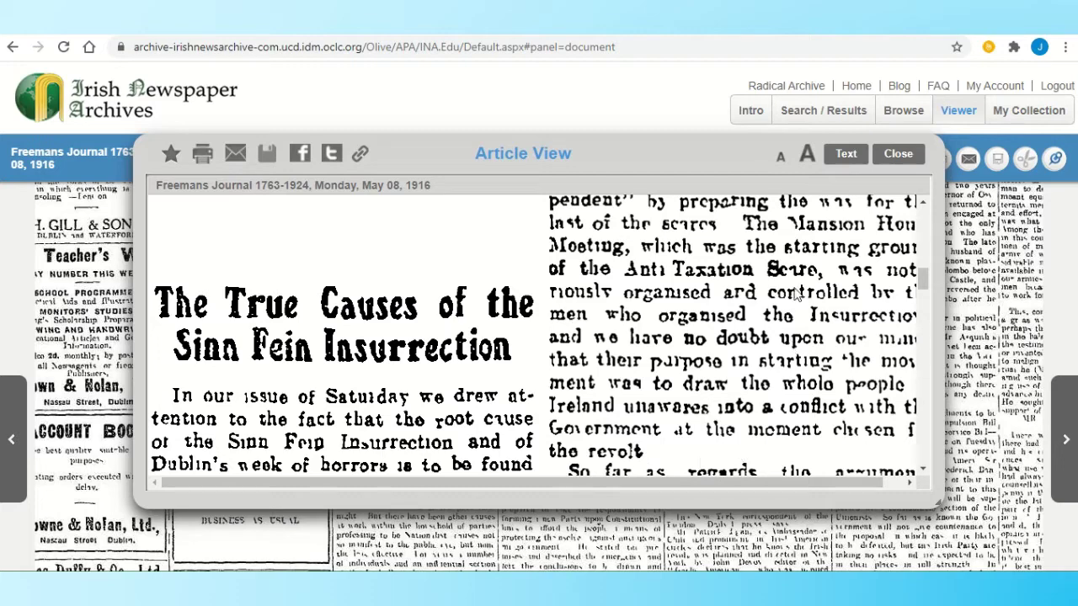
{"action": "left_click", "coordinate": [899, 155]}
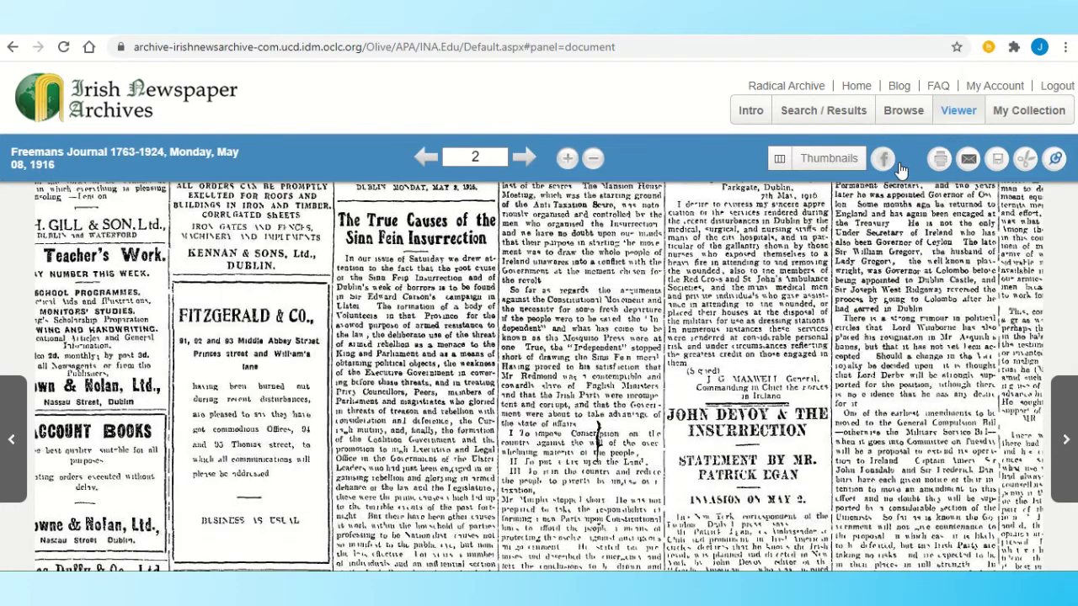
- Browse Derry Journal 1844-1924 issues for May 1916 and scroll to the thumbnails
{"action": "left_click", "coordinate": [892, 119]}
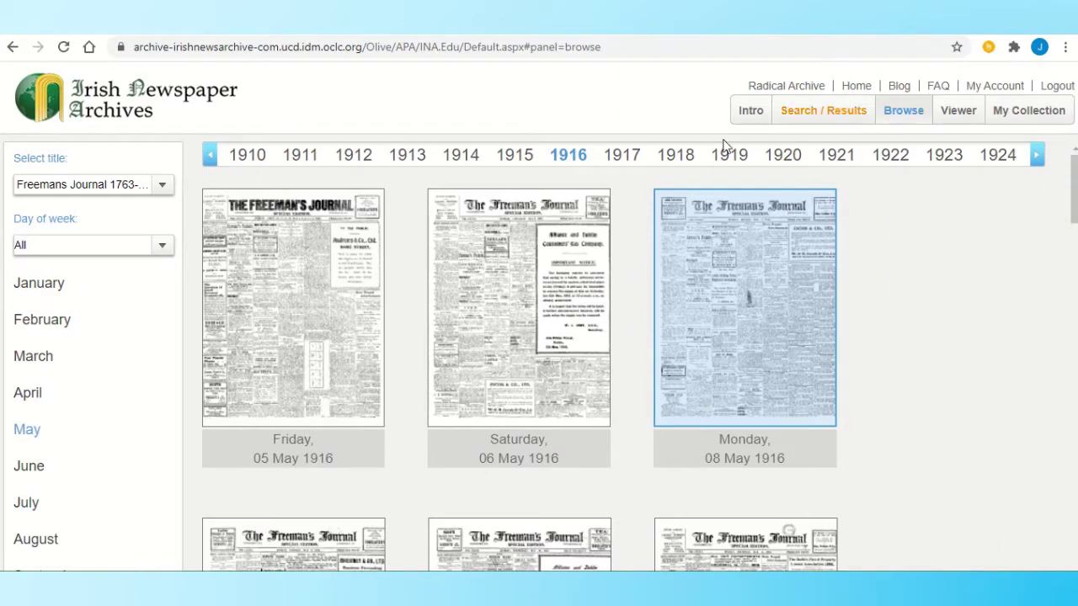
{"action": "left_click", "coordinate": [164, 197]}
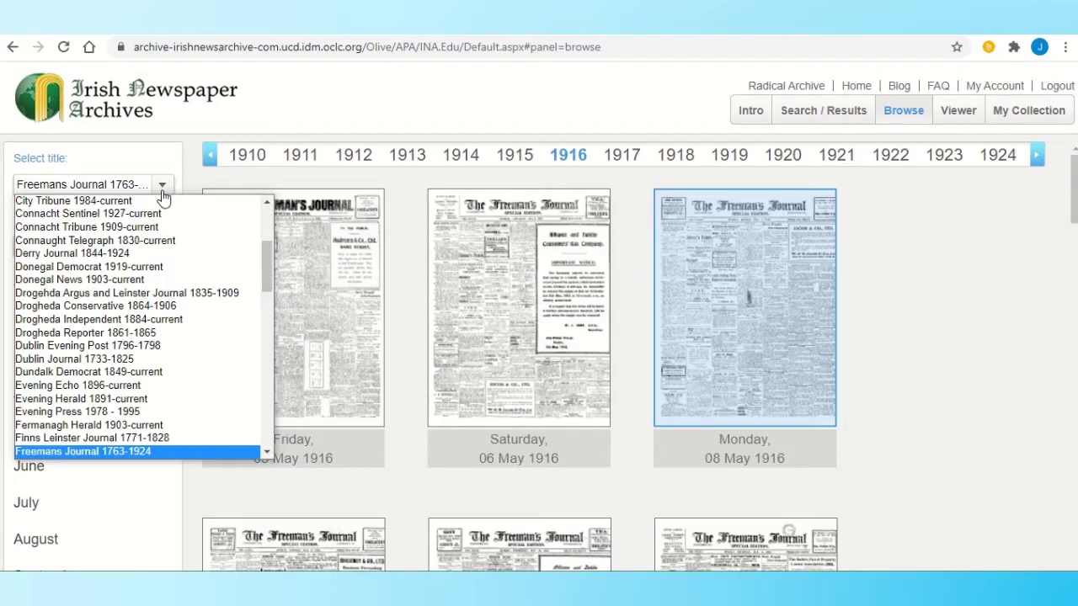
{"action": "left_click", "coordinate": [109, 256]}
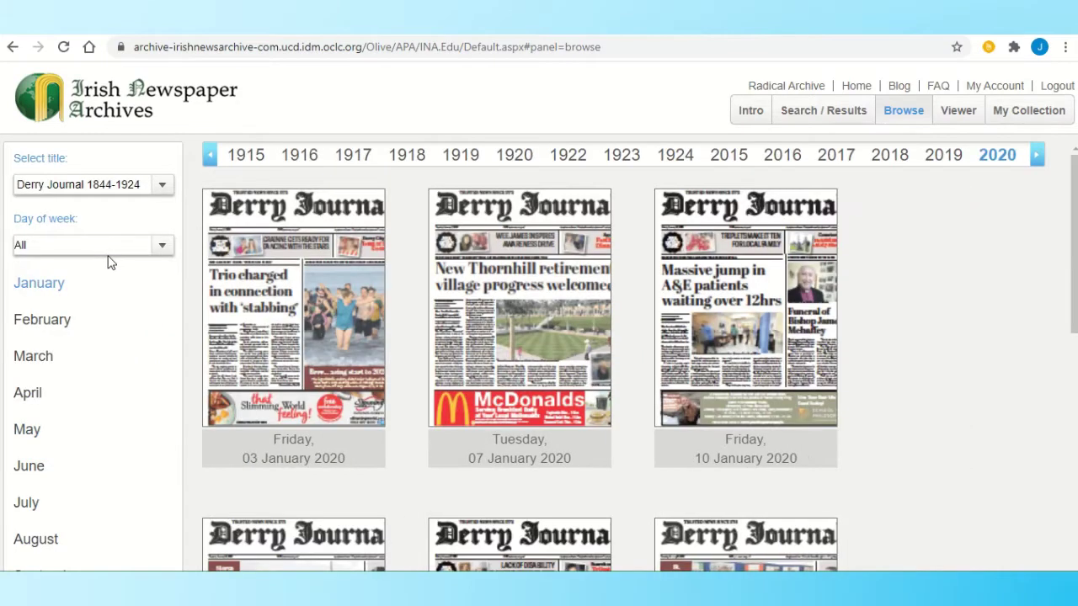
{"action": "left_click", "coordinate": [70, 438]}
{"action": "left_click", "coordinate": [294, 162]}
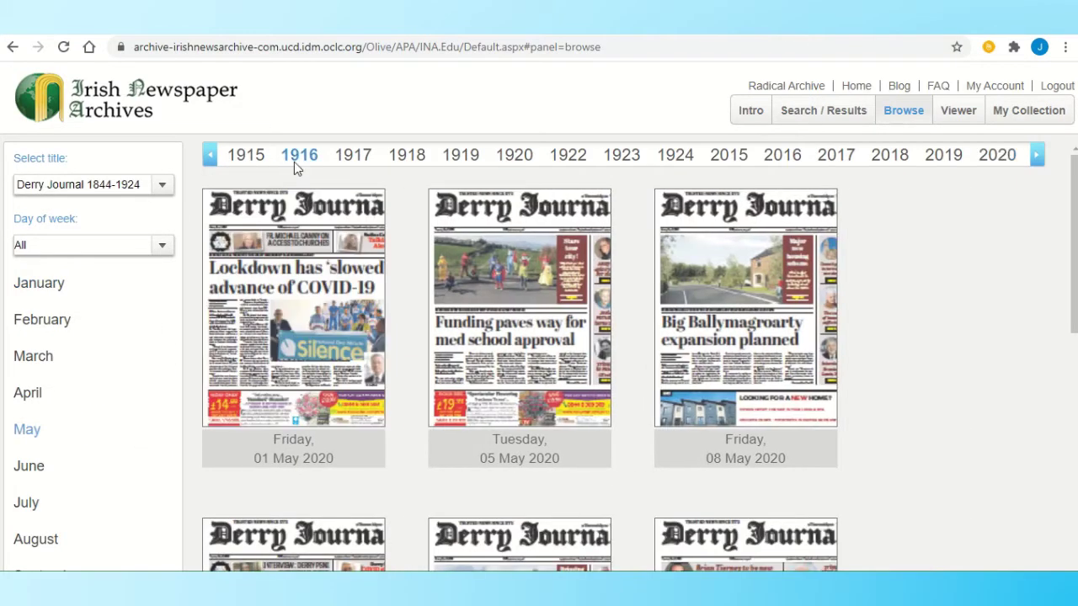
{"action": "left_click", "coordinate": [29, 434]}
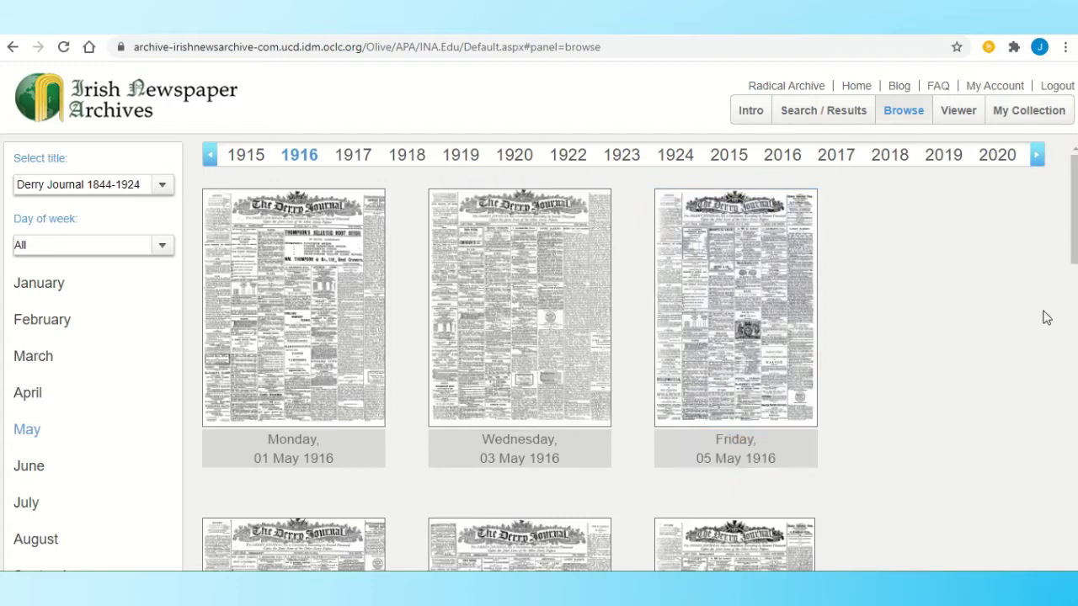
{"action": "scroll", "coordinate": [539, 354], "scroll_direction": "down", "scroll_amount": 3}
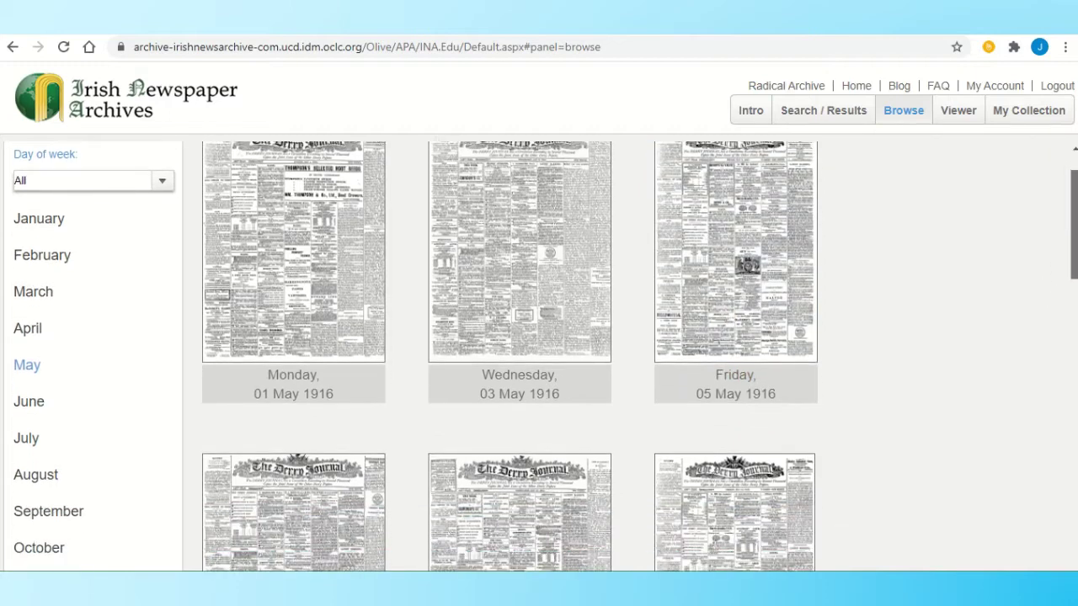
{"action": "scroll", "coordinate": [525, 357], "scroll_direction": "down", "scroll_amount": 1}
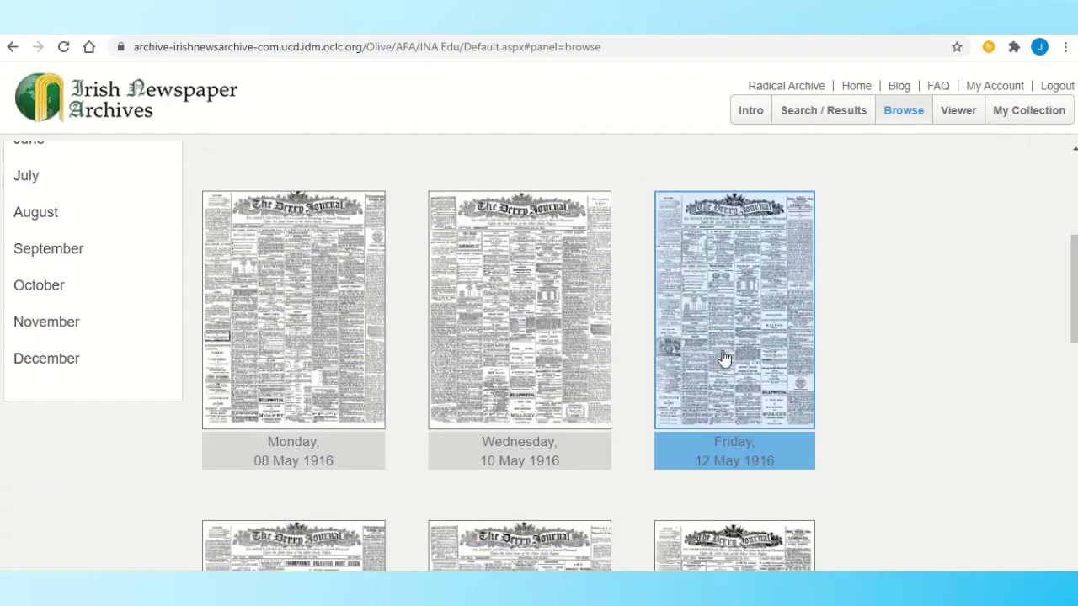
- Open the Derry Journal of Monday 08 May 1916 and zoom across its front page
{"action": "left_click", "coordinate": [320, 292]}
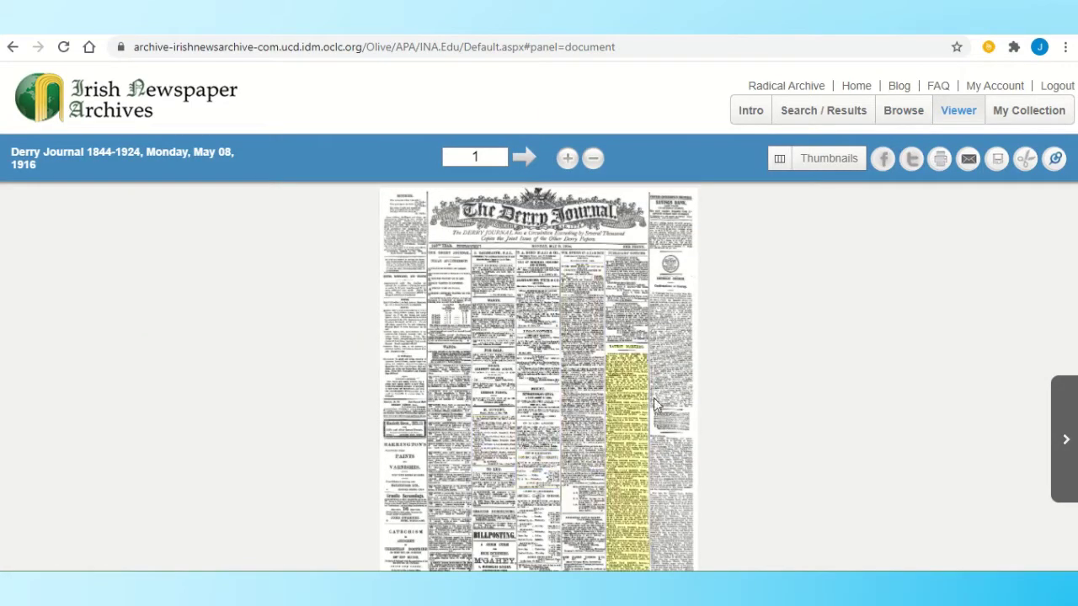
{"action": "left_click", "coordinate": [569, 160]}
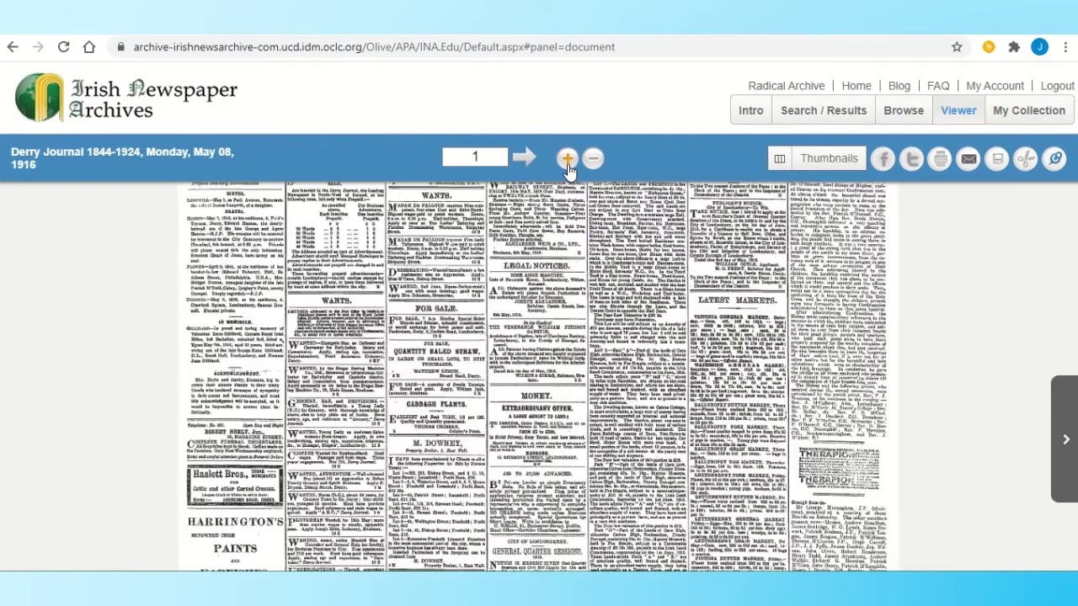
{"action": "left_click_drag", "start_coordinate": [472, 455], "coordinate": [634, 283]}
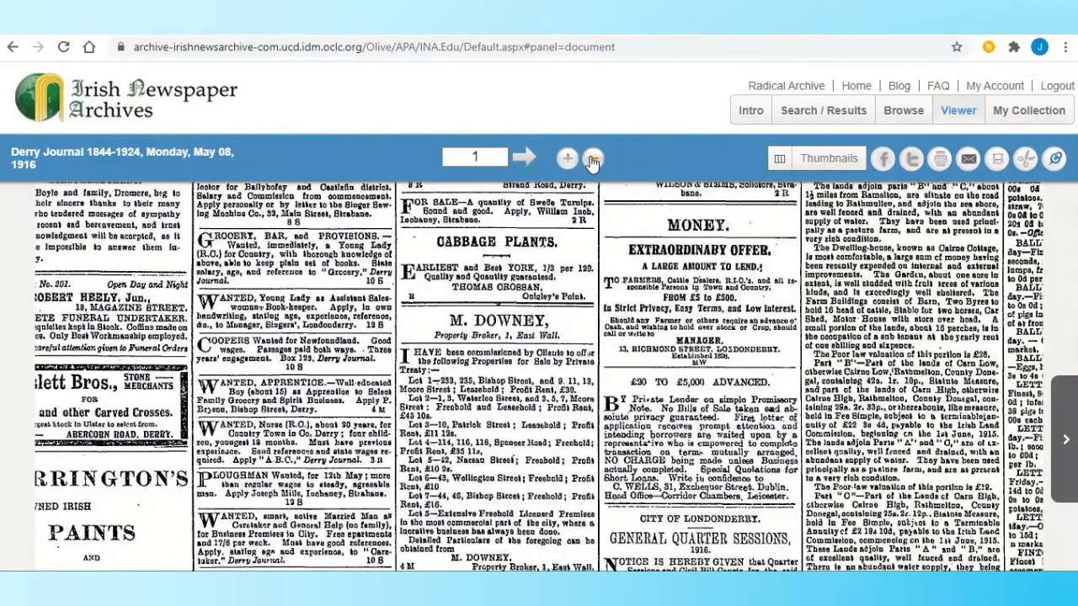
{"action": "left_click", "coordinate": [593, 159]}
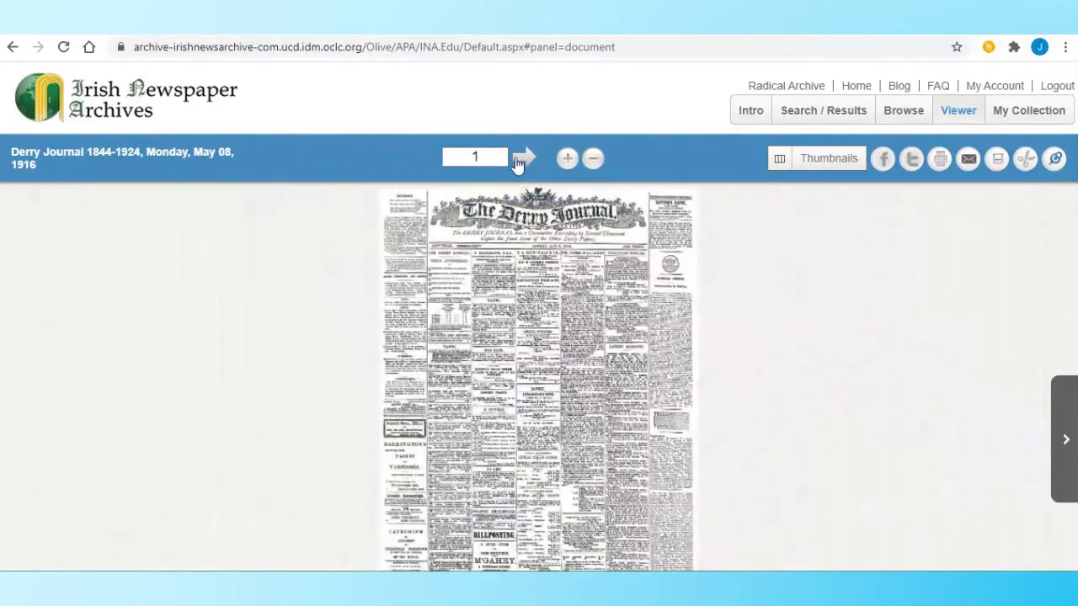
- Move to the page 2–3 spread, zoom in, and pan to the 'Revolt and After—in Dublin' article
{"action": "left_click", "coordinate": [524, 160]}
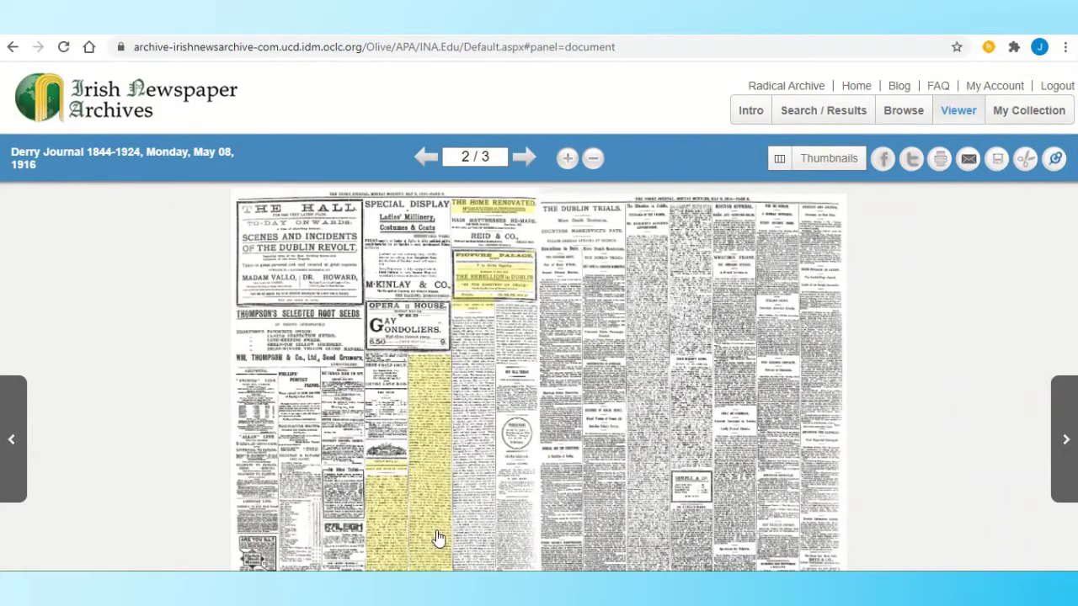
{"action": "left_click", "coordinate": [567, 158]}
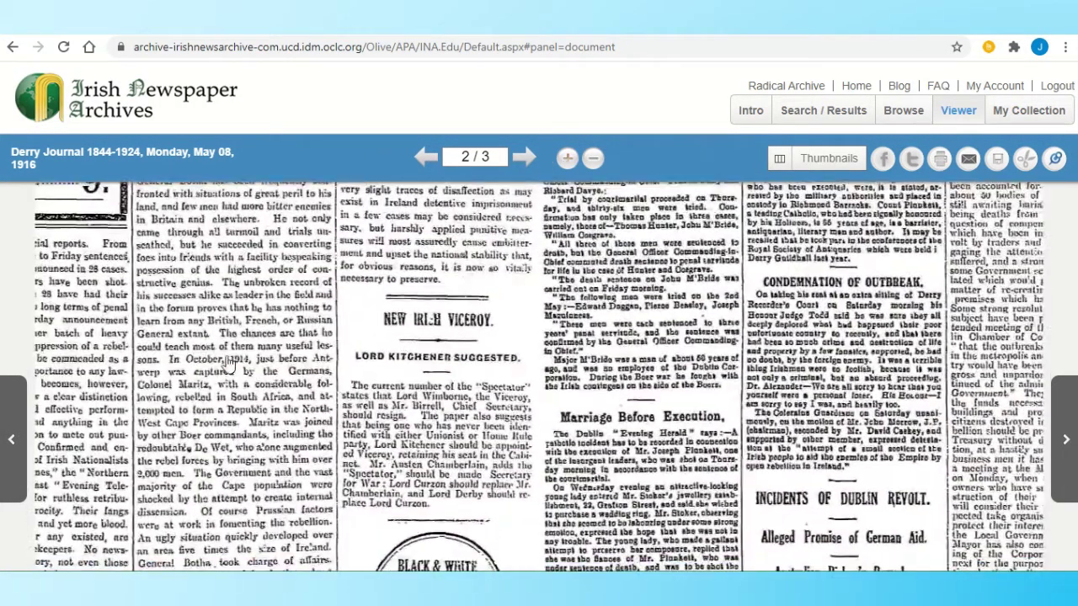
{"action": "left_click_drag", "start_coordinate": [230, 366], "coordinate": [538, 201]}
{"action": "left_click_drag", "start_coordinate": [426, 431], "coordinate": [506, 183]}
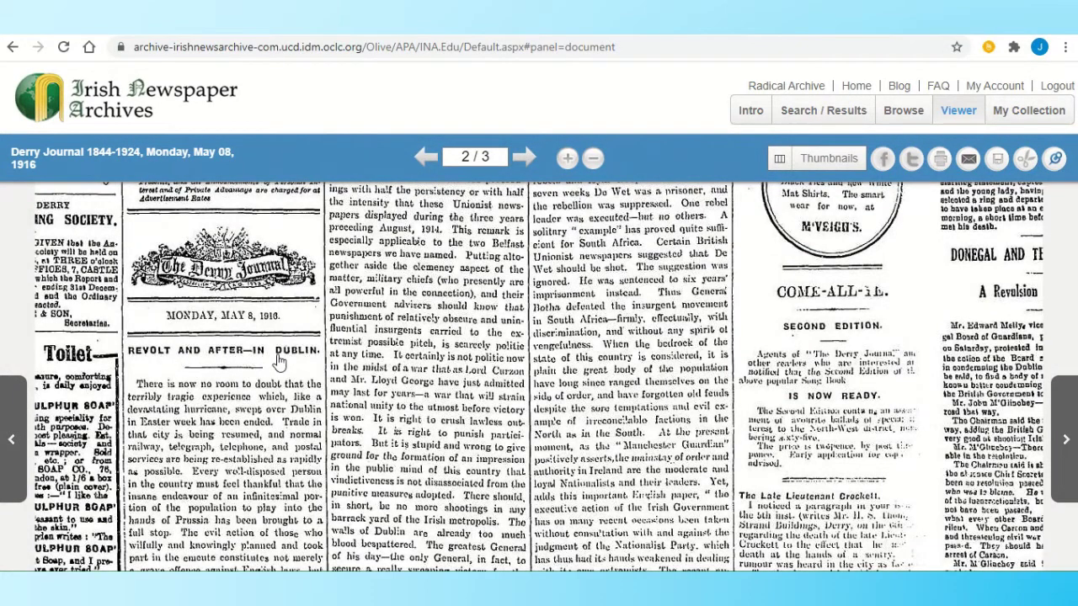
- Open 'Revolt and After—in Dublin' in Article View, scroll to its headline, then close it
{"action": "left_click", "coordinate": [274, 433]}
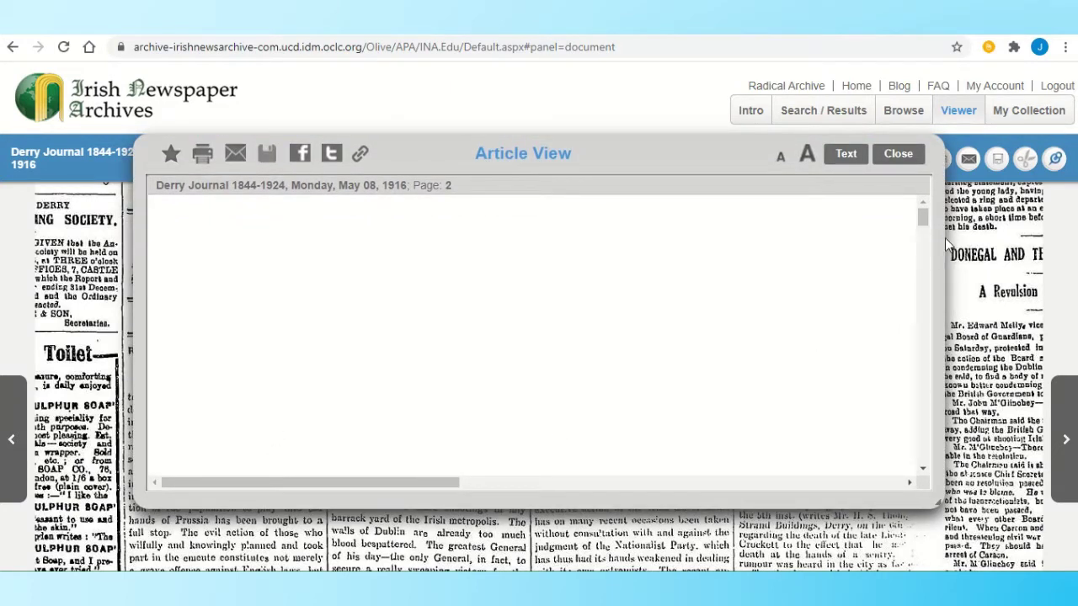
{"action": "left_click_drag", "start_coordinate": [924, 222], "coordinate": [960, 366]}
{"action": "scroll", "coordinate": [746, 256], "scroll_direction": "down", "scroll_amount": 5}
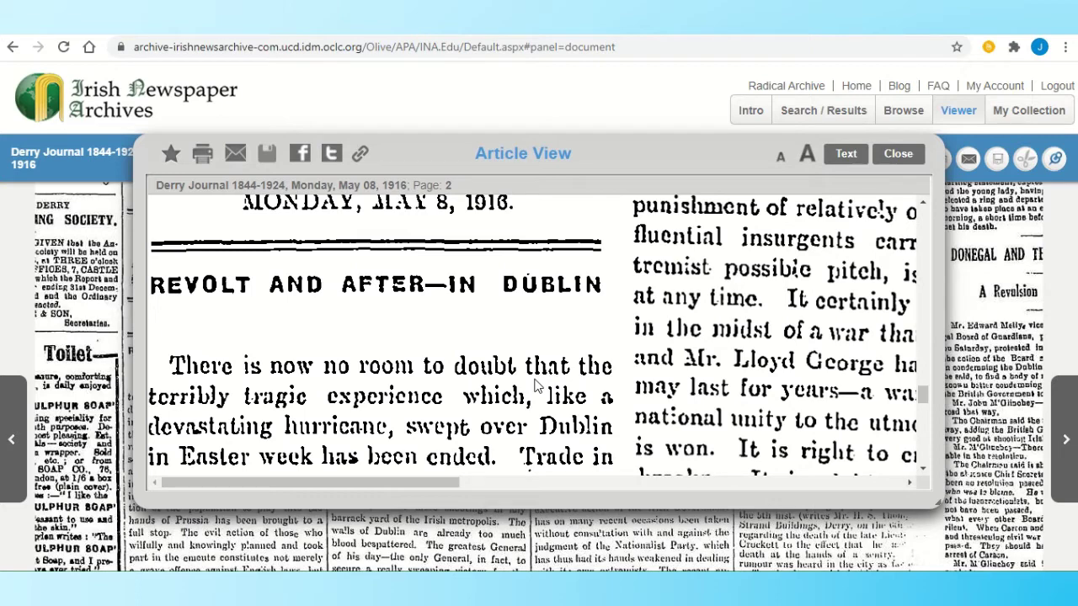
{"action": "left_click", "coordinate": [899, 156]}
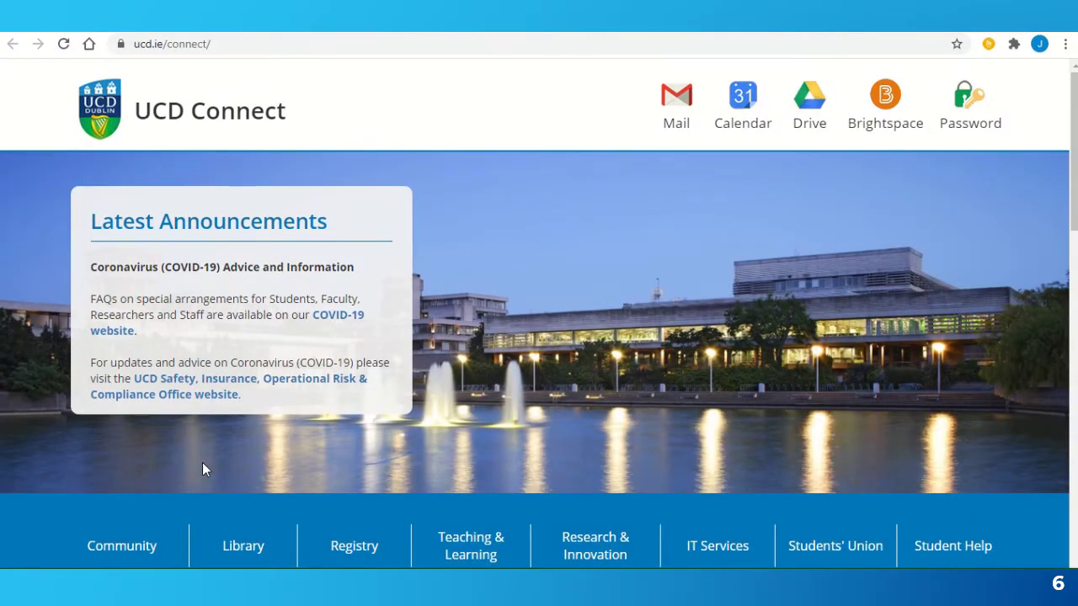
- Go from UCD Connect to the UCD Library Databases search
{"action": "left_click", "coordinate": [231, 547]}
{"action": "scroll", "coordinate": [234, 547], "scroll_direction": "down", "scroll_amount": 2}
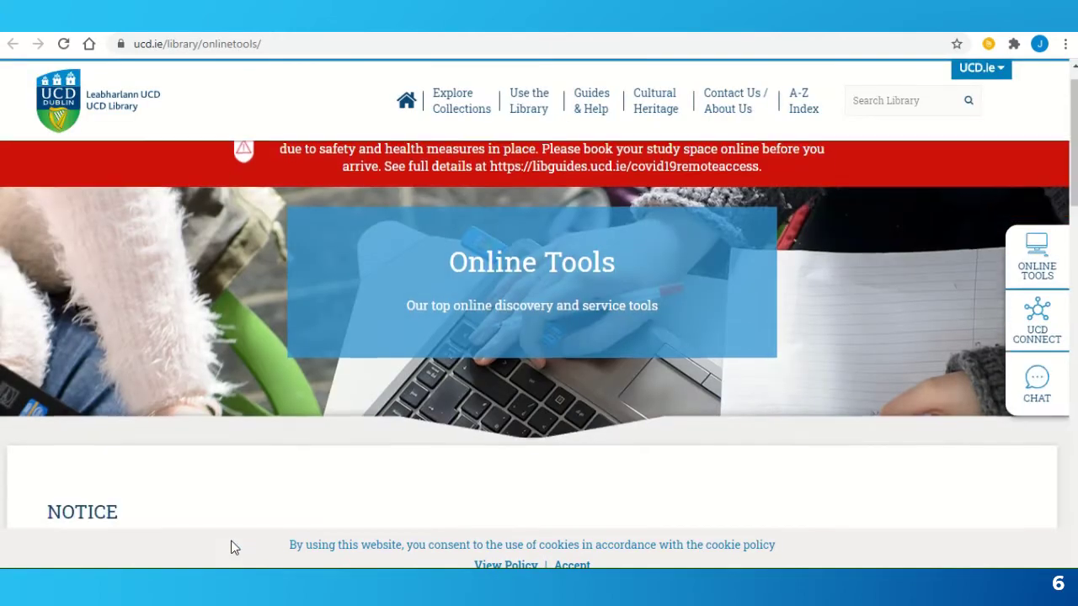
{"action": "scroll", "coordinate": [233, 547], "scroll_direction": "down", "scroll_amount": 3}
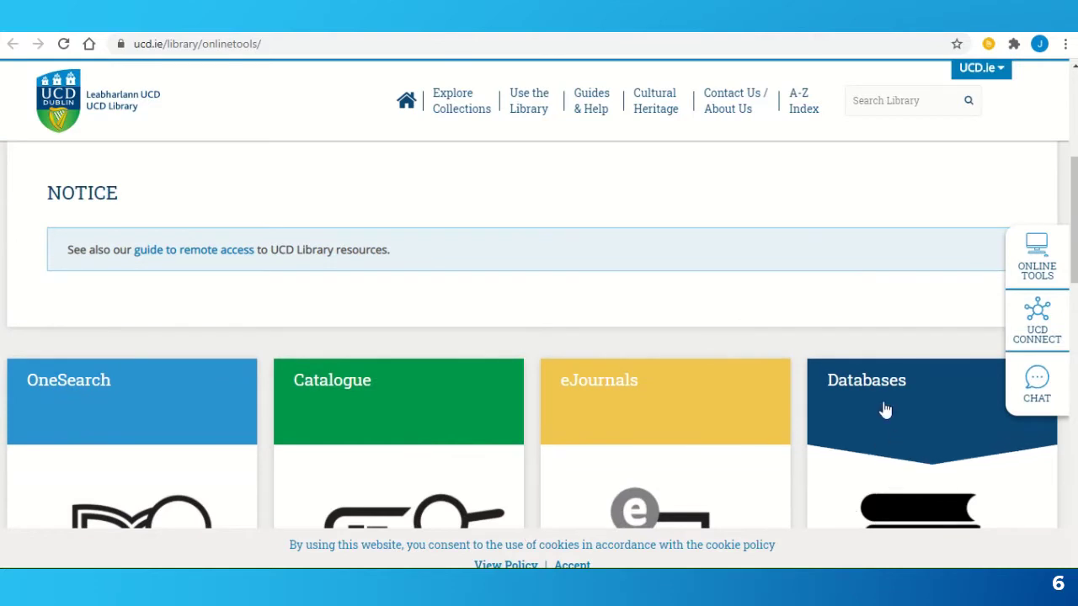
{"action": "left_click", "coordinate": [884, 410]}
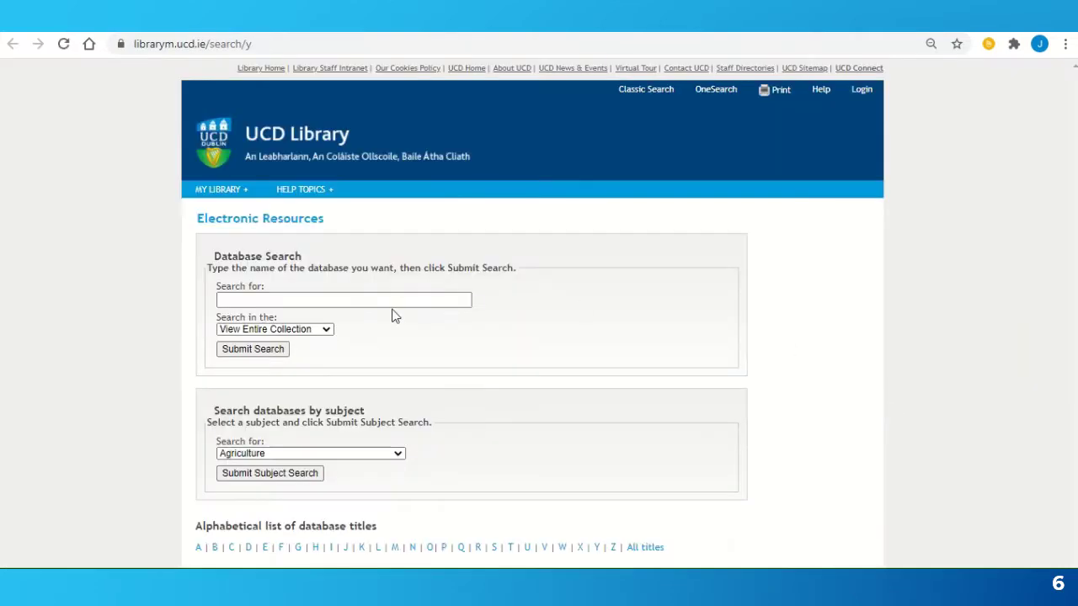
- Search databases for 'dictionary of irish biography' and open the Dictionary of Irish Biography
{"action": "left_click", "coordinate": [392, 301]}
{"action": "type", "text": "dictionary of irish biography"}
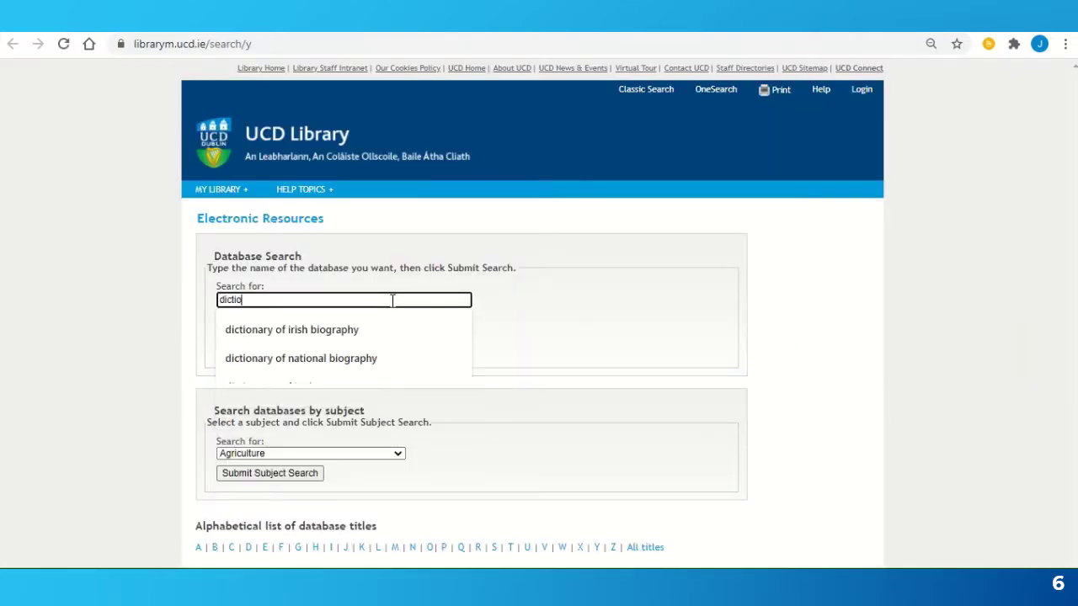
{"action": "left_click", "coordinate": [329, 337]}
{"action": "left_click", "coordinate": [253, 350]}
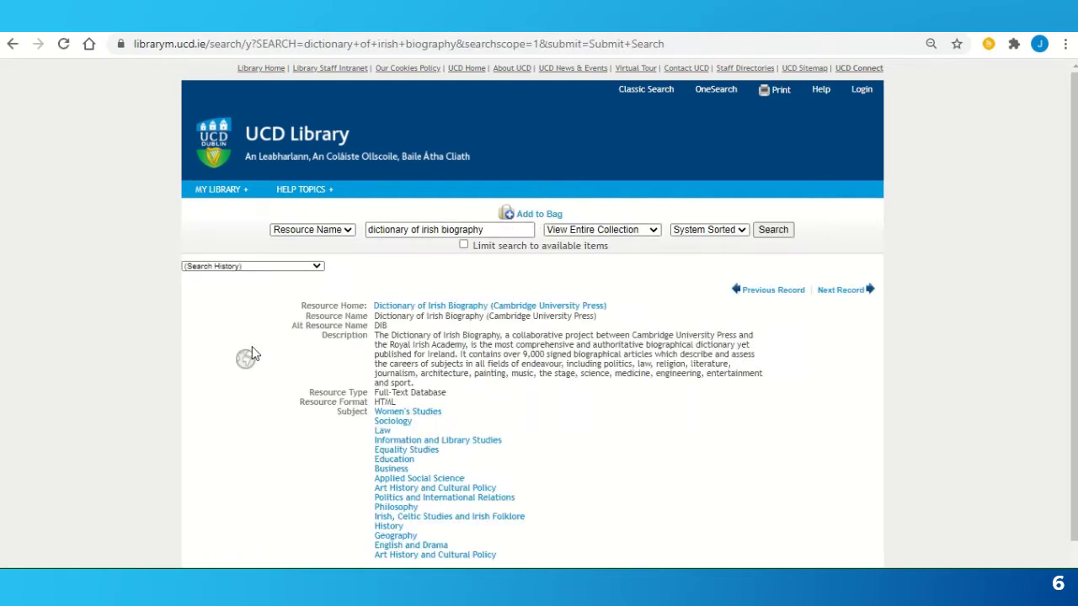
{"action": "left_click", "coordinate": [478, 307]}
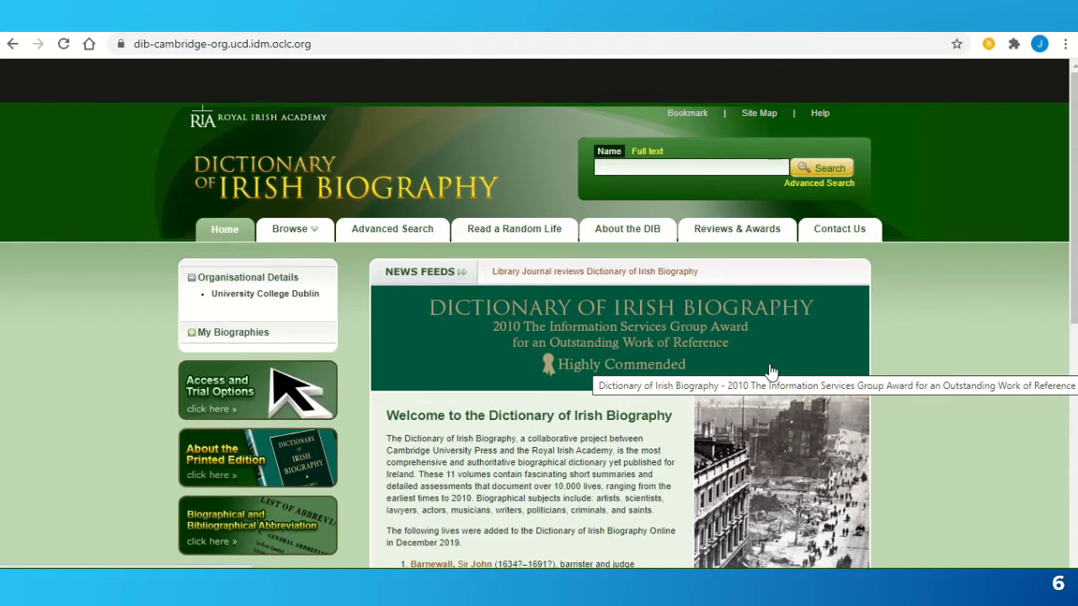
- Search the Dictionary of Irish Biography for Alice Milligan and open 'Milligan, Alice Leticia'
{"action": "left_click", "coordinate": [715, 169]}
{"action": "type", "text": "alice milligan"}
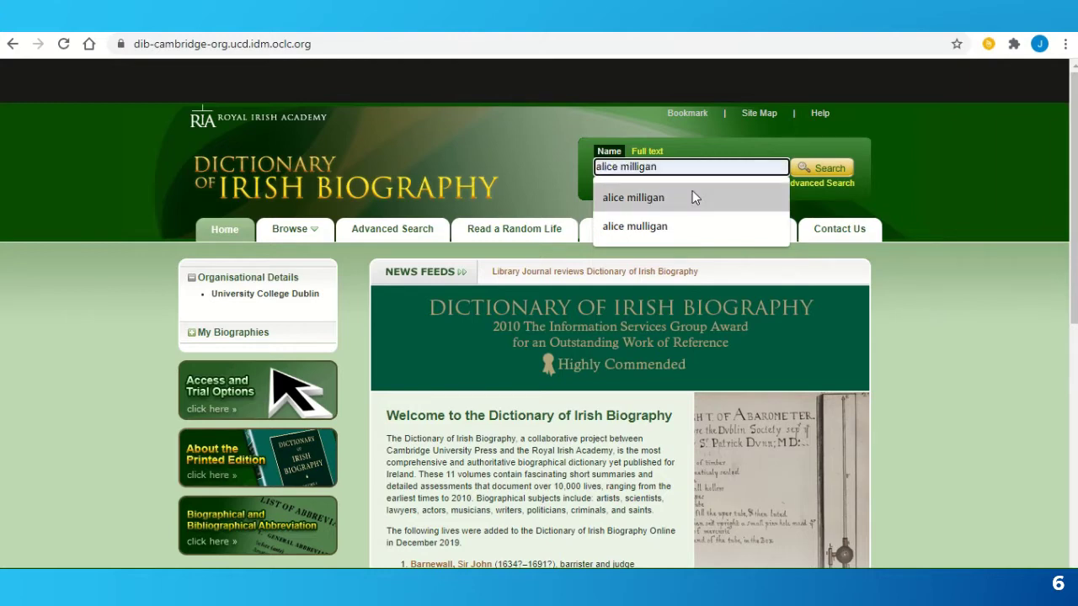
{"action": "left_click", "coordinate": [693, 195]}
{"action": "left_click", "coordinate": [811, 168]}
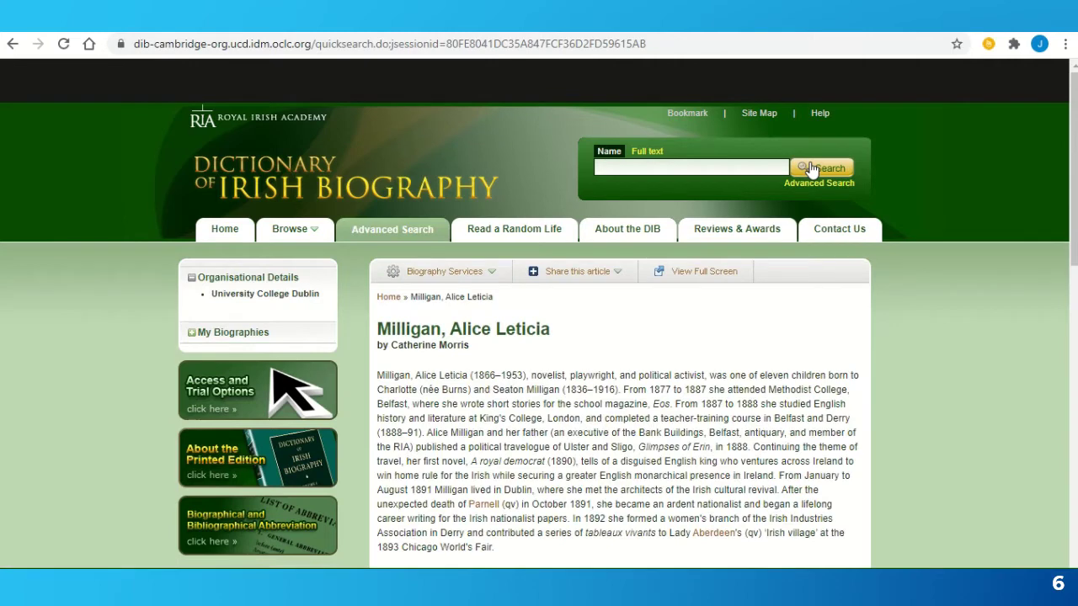
{"action": "scroll", "coordinate": [914, 472], "scroll_direction": "down", "scroll_amount": 2}
{"action": "scroll", "coordinate": [914, 471], "scroll_direction": "down", "scroll_amount": 5}
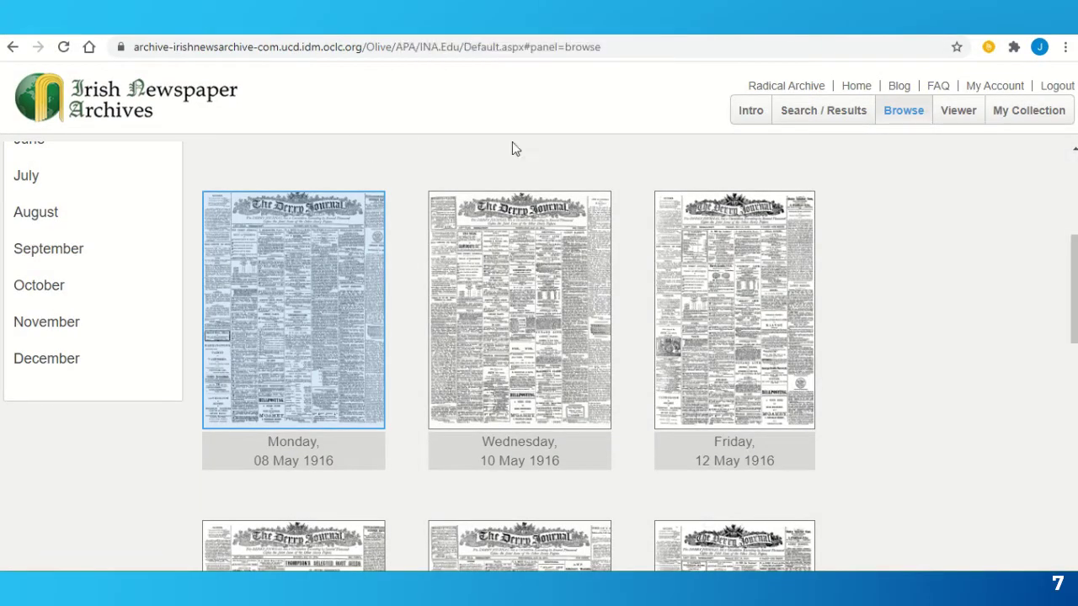
- Search Irish Newspaper Archives for 'alice milligan' in articles dated 1888 to 1960
{"action": "left_click", "coordinate": [815, 121]}
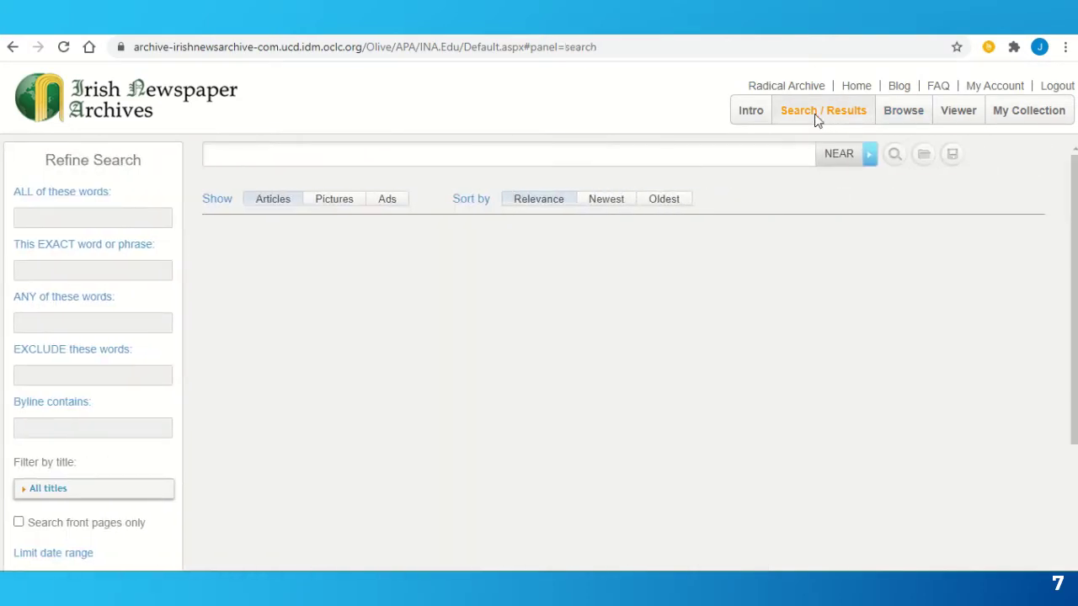
{"action": "left_click", "coordinate": [343, 159]}
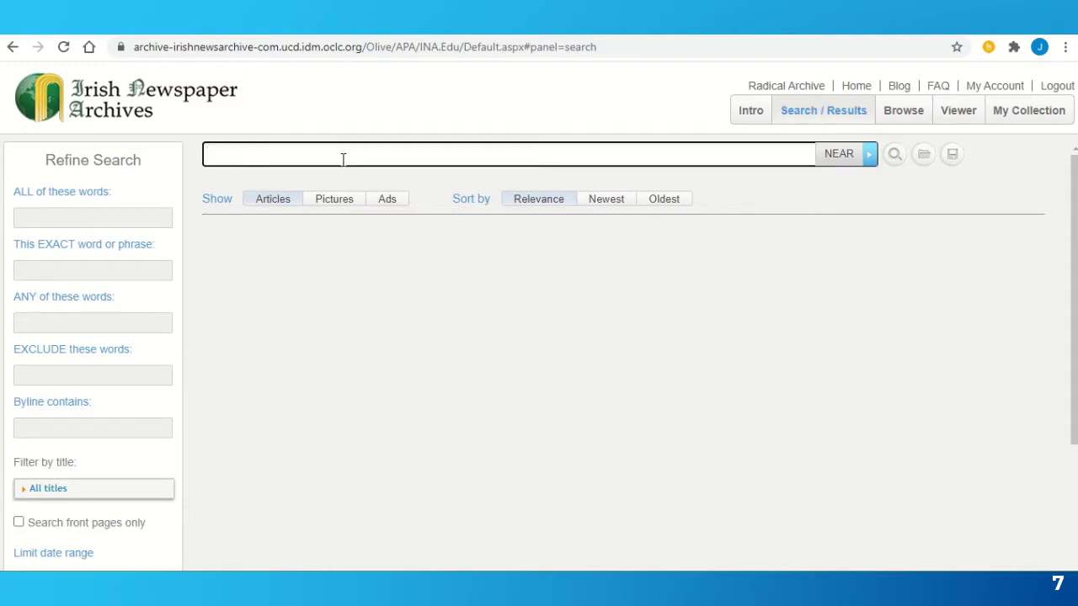
{"action": "type", "text": "alice milligan"}
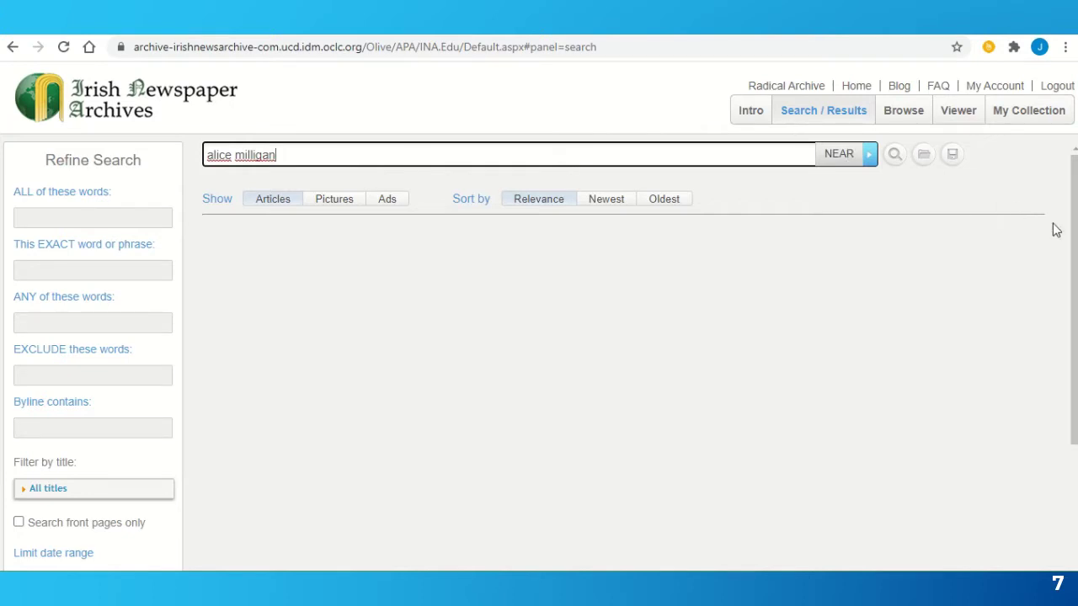
{"action": "left_click_drag", "start_coordinate": [1074, 244], "coordinate": [1073, 325]}
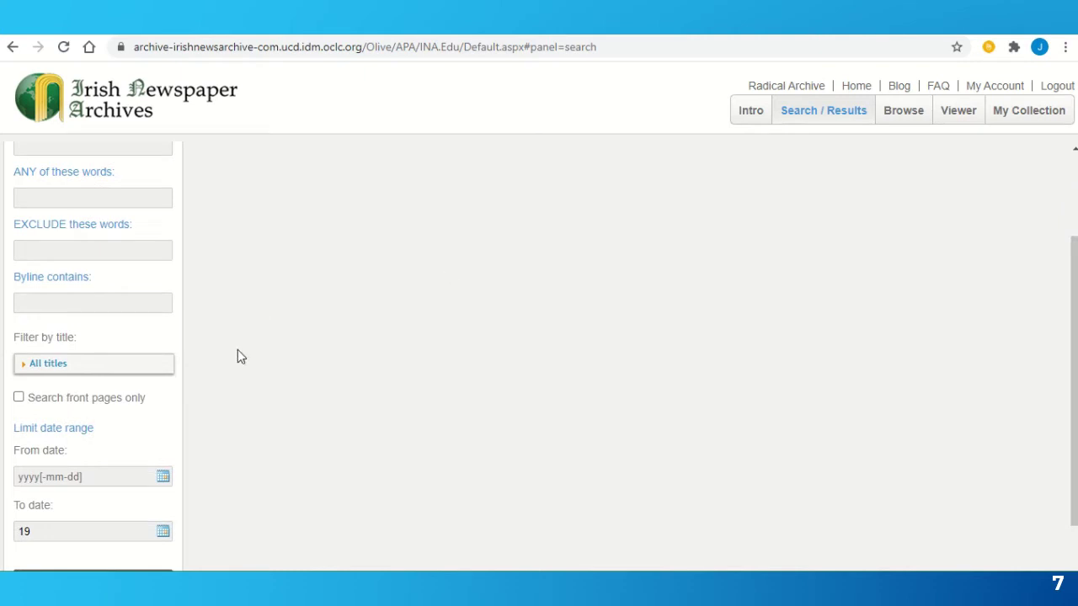
{"action": "left_click", "coordinate": [61, 480]}
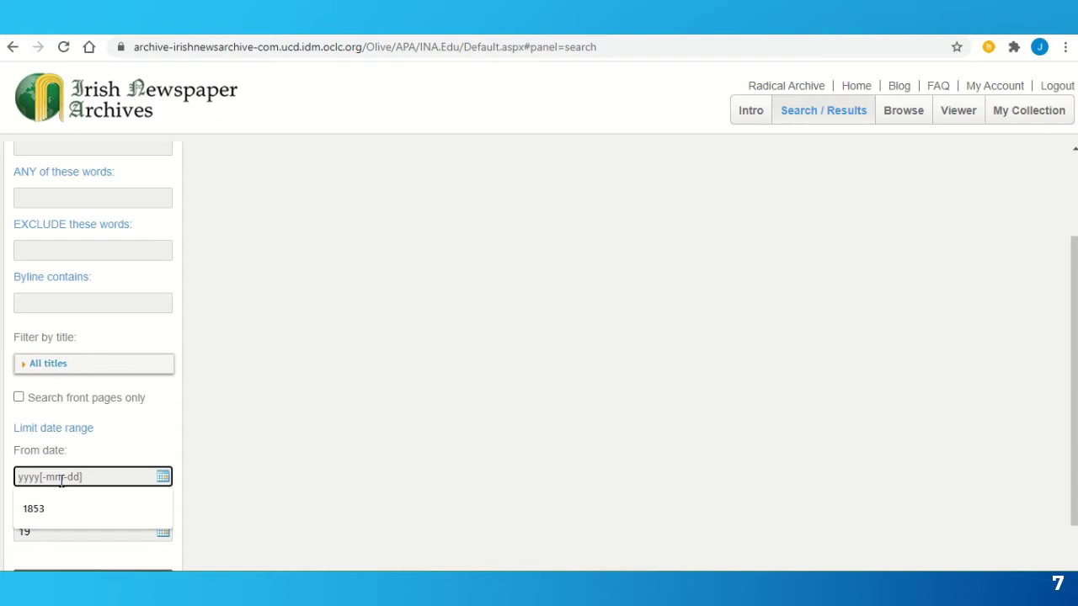
{"action": "type", "text": "1888"}
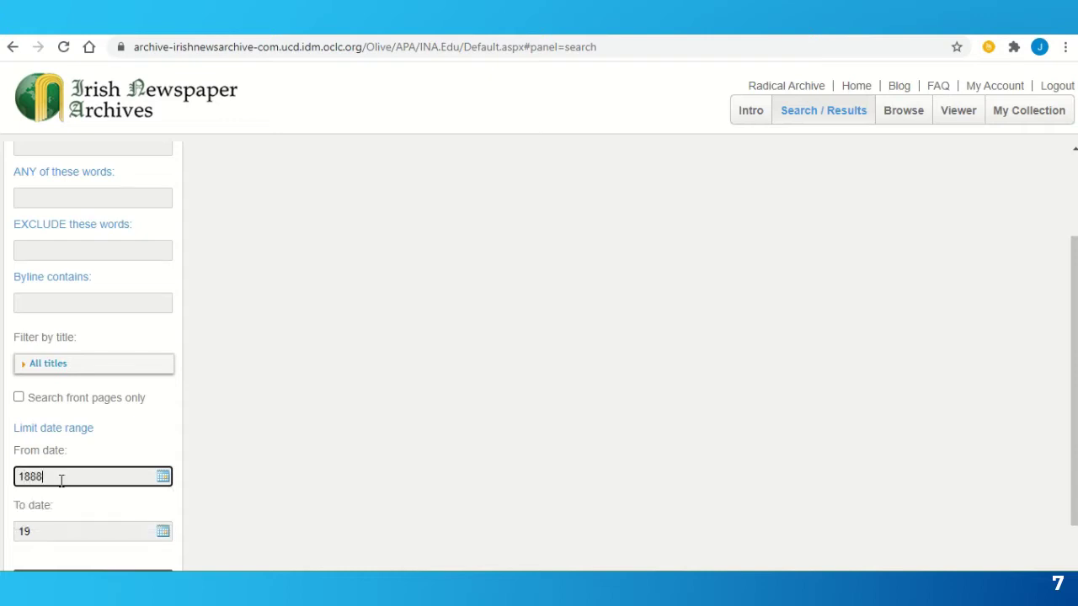
{"action": "left_click", "coordinate": [45, 536]}
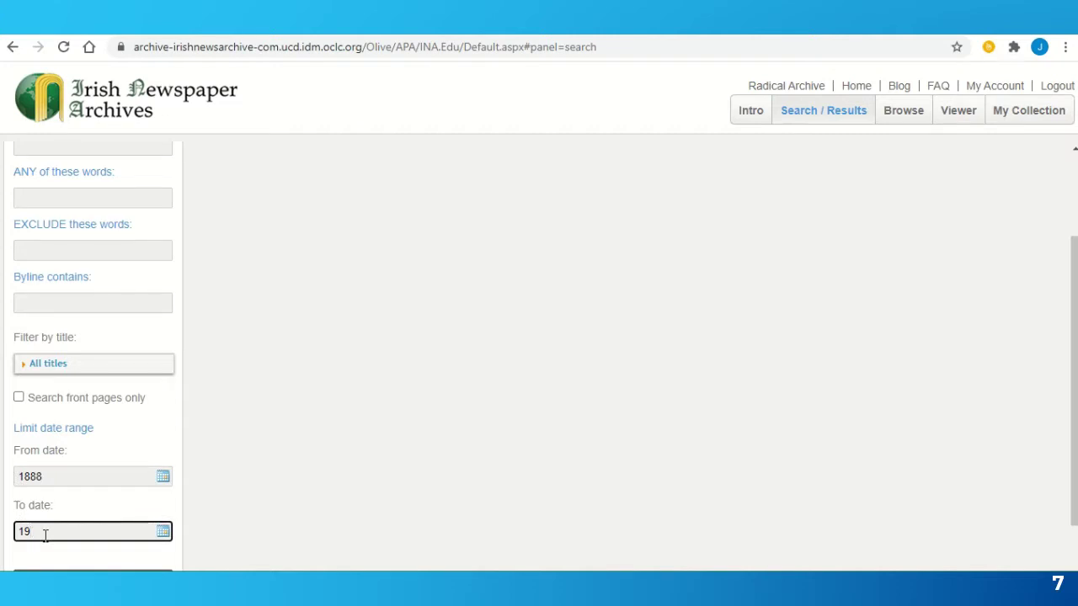
{"action": "type", "text": "60"}
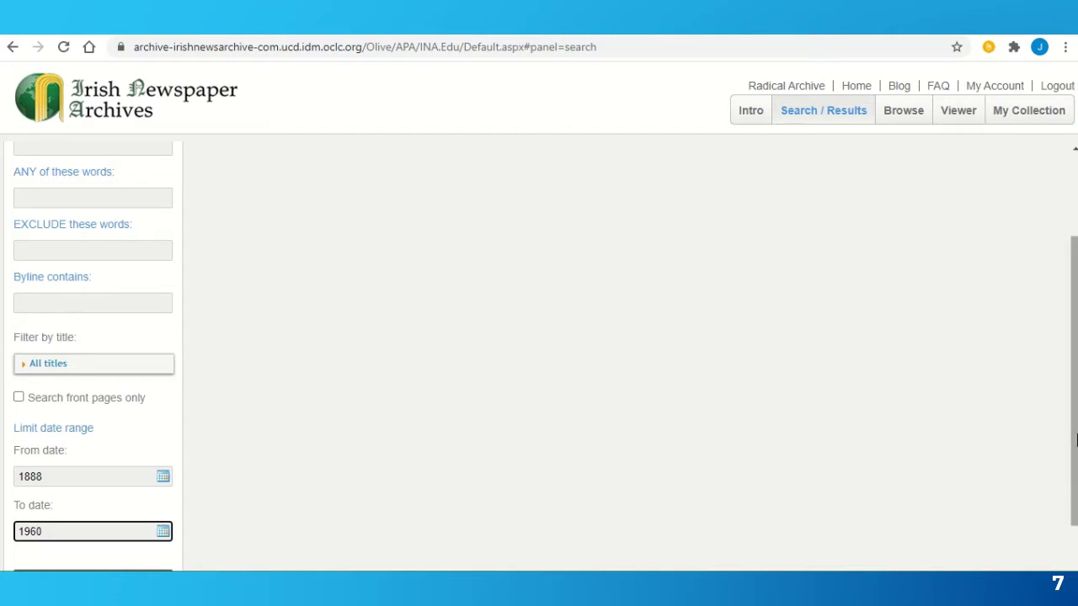
{"action": "left_click_drag", "start_coordinate": [1076, 437], "coordinate": [1075, 352]}
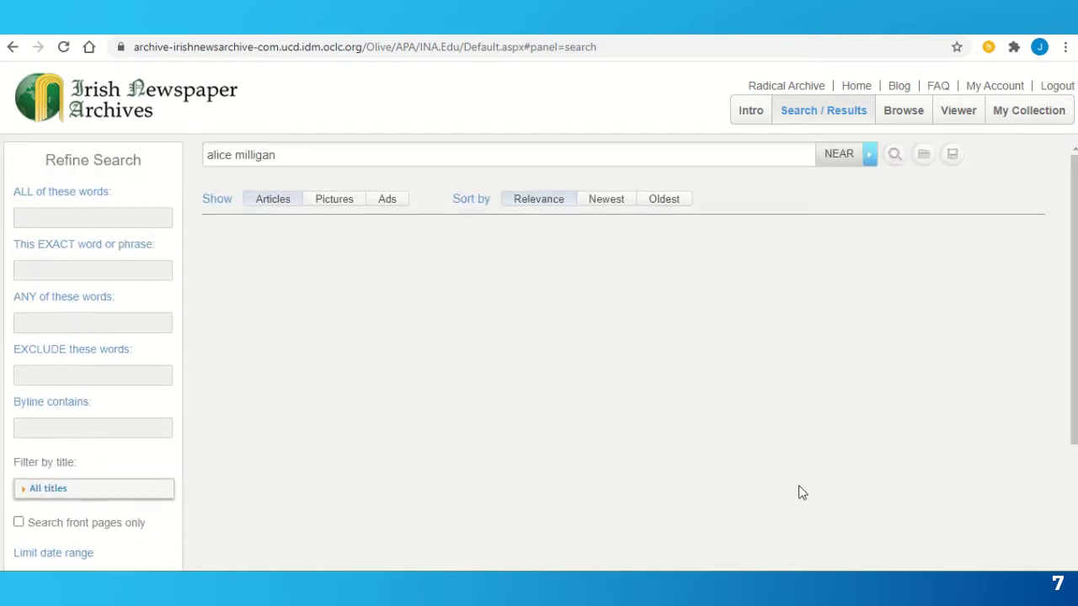
{"action": "left_click", "coordinate": [894, 160]}
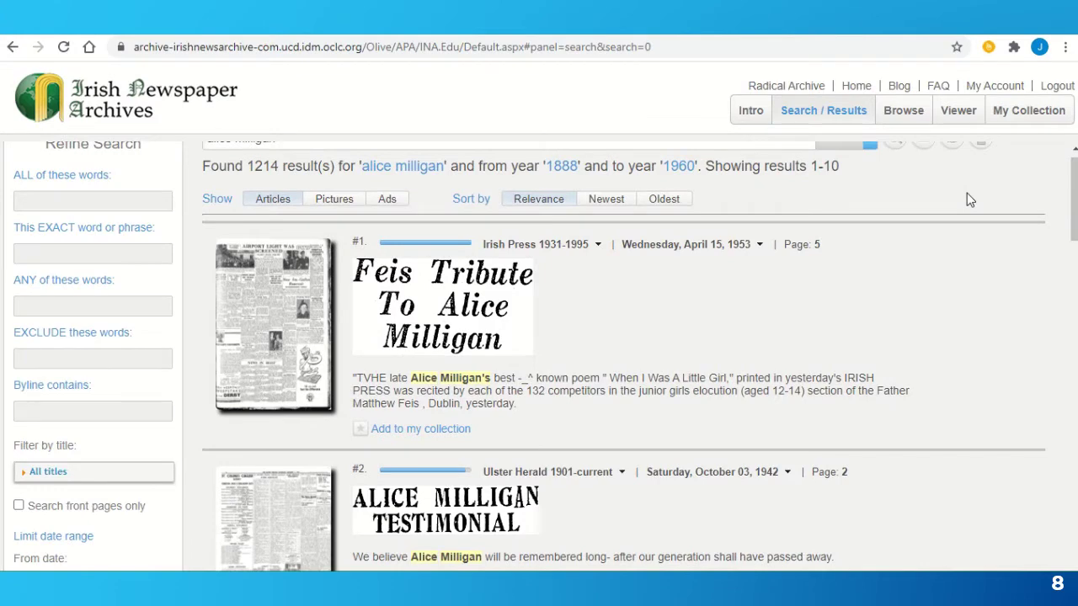
{"action": "scroll", "coordinate": [966, 199], "scroll_direction": "down", "scroll_amount": 3}
{"action": "scroll", "coordinate": [969, 200], "scroll_direction": "down", "scroll_amount": 5}
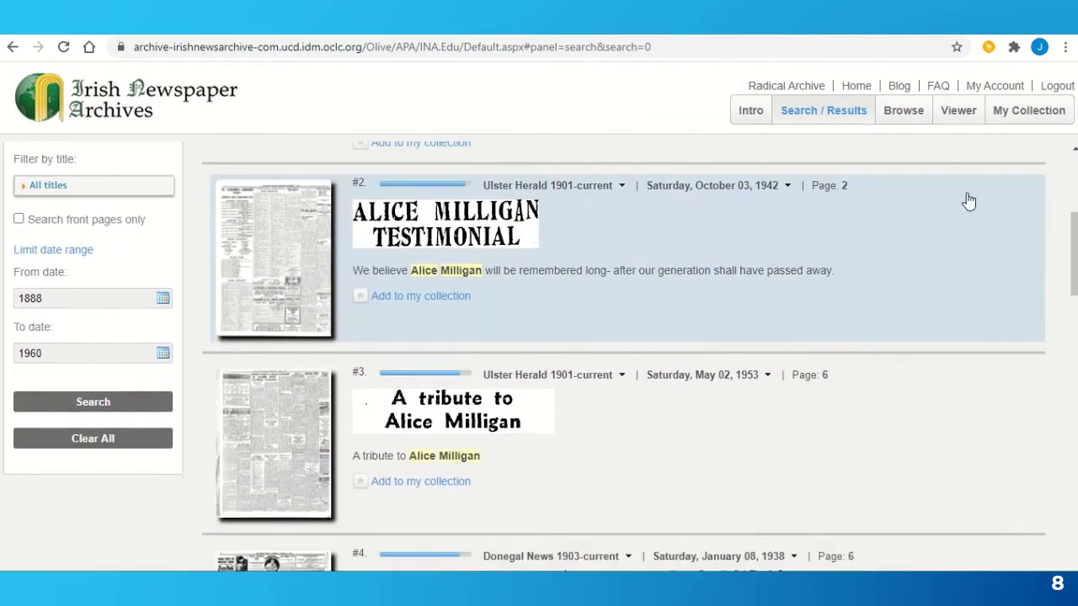
{"action": "scroll", "coordinate": [968, 201], "scroll_direction": "down", "scroll_amount": 4}
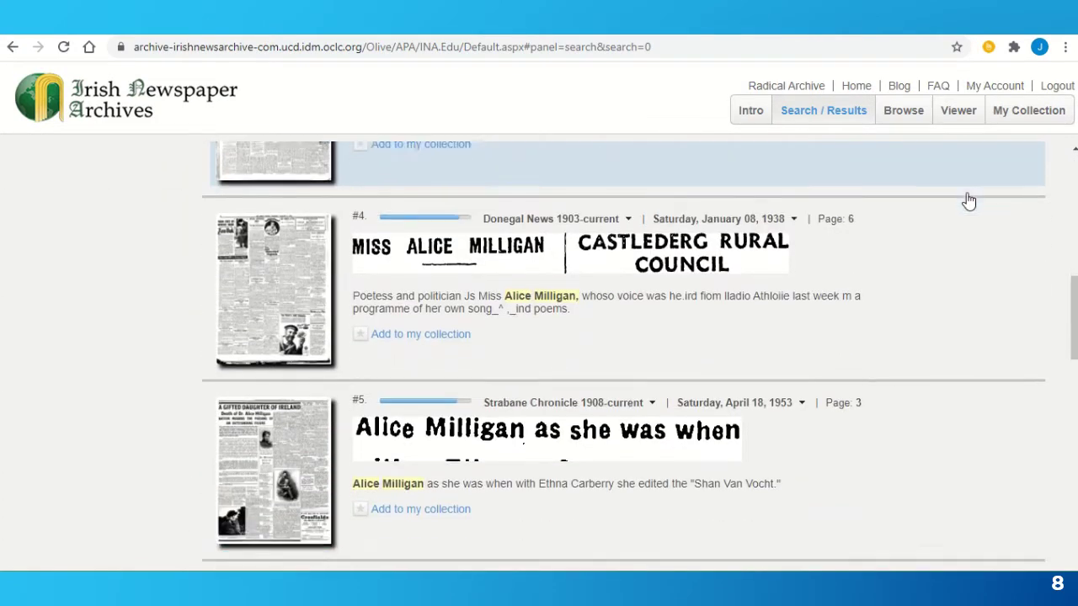
{"action": "scroll", "coordinate": [968, 200], "scroll_direction": "down", "scroll_amount": 1}
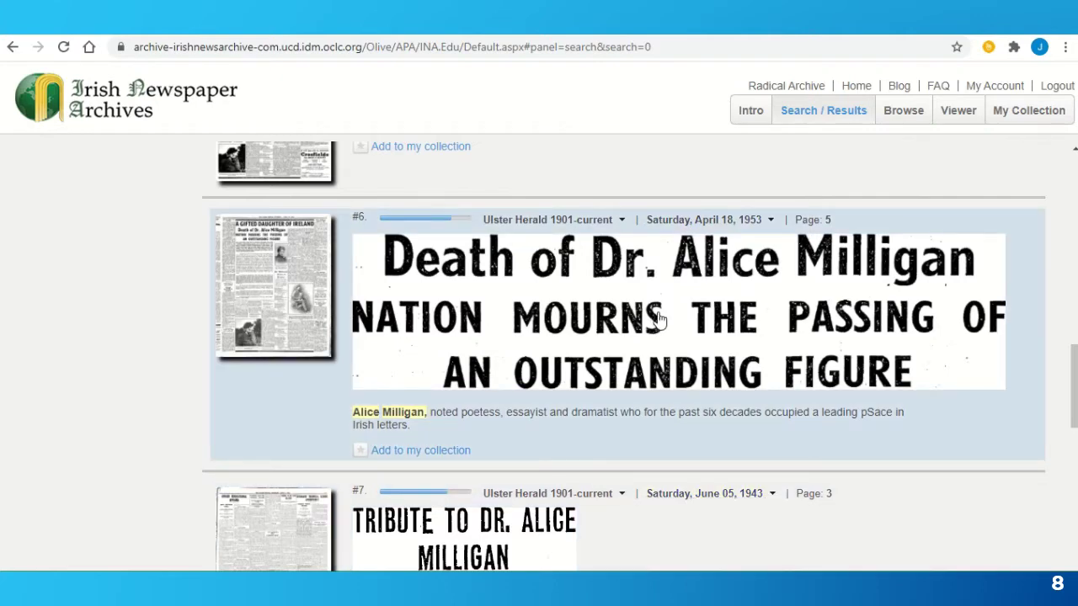
{"action": "left_click", "coordinate": [658, 318]}
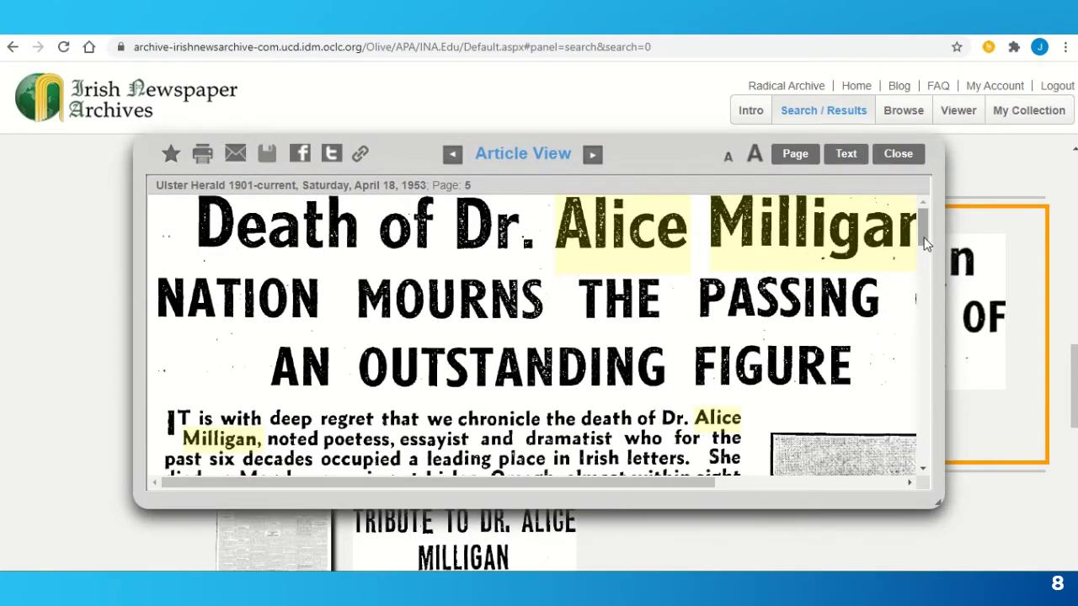
{"action": "left_click_drag", "start_coordinate": [924, 242], "coordinate": [970, 246]}
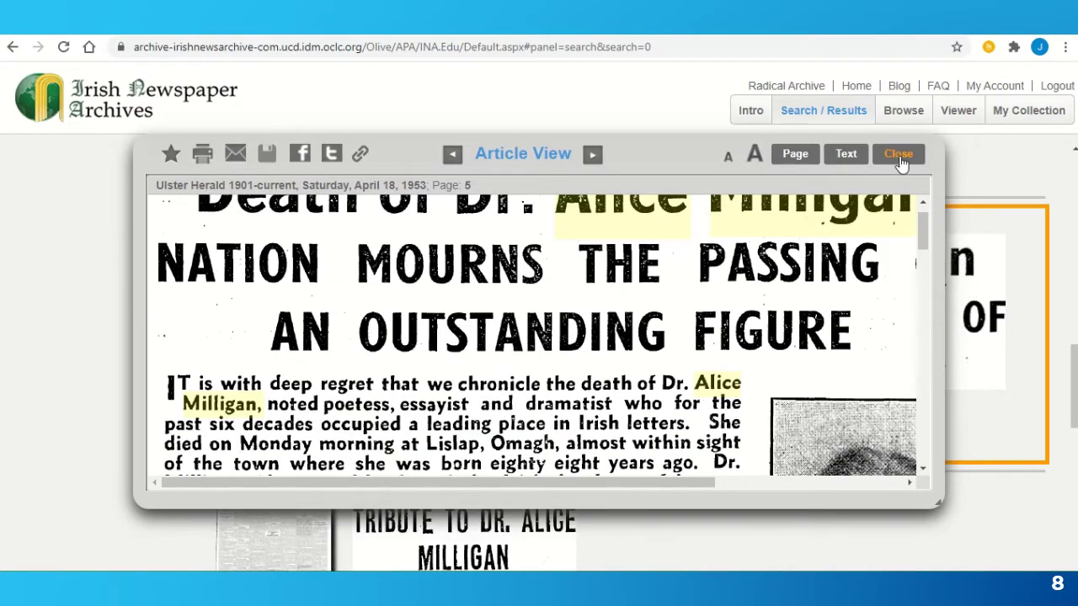
{"action": "left_click", "coordinate": [899, 156]}
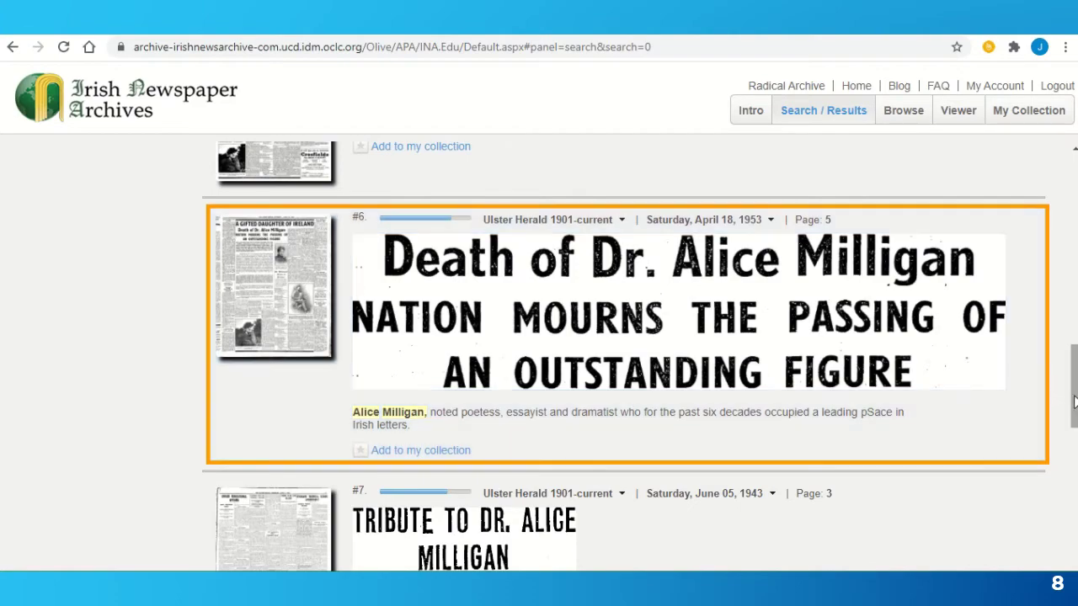
{"action": "left_click_drag", "start_coordinate": [1075, 391], "coordinate": [1075, 203]}
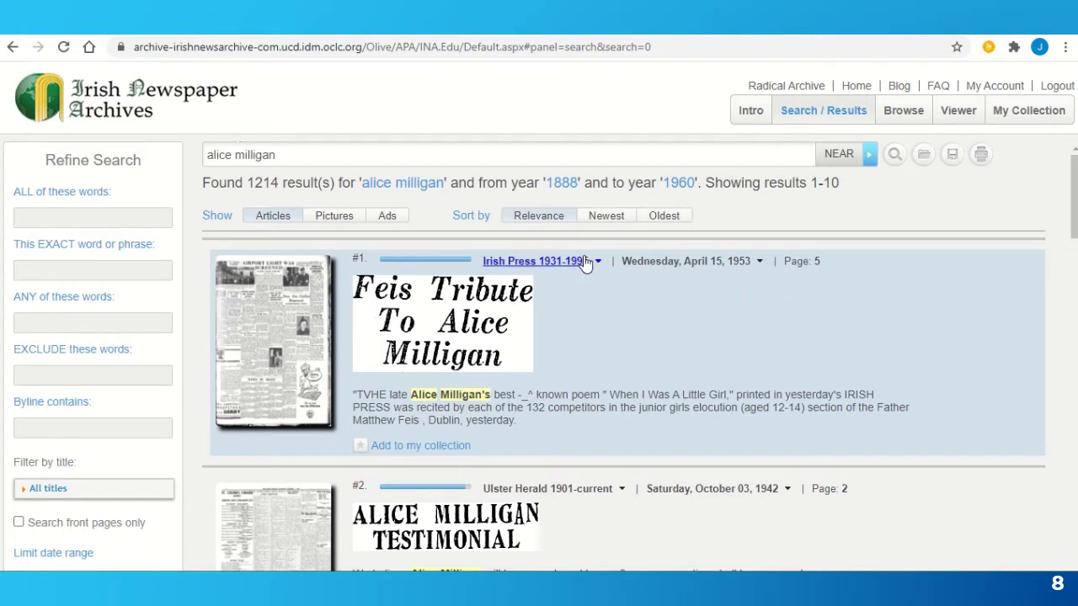
- Sort the alice milligan results oldest first and scroll down the list
{"action": "left_click", "coordinate": [663, 218]}
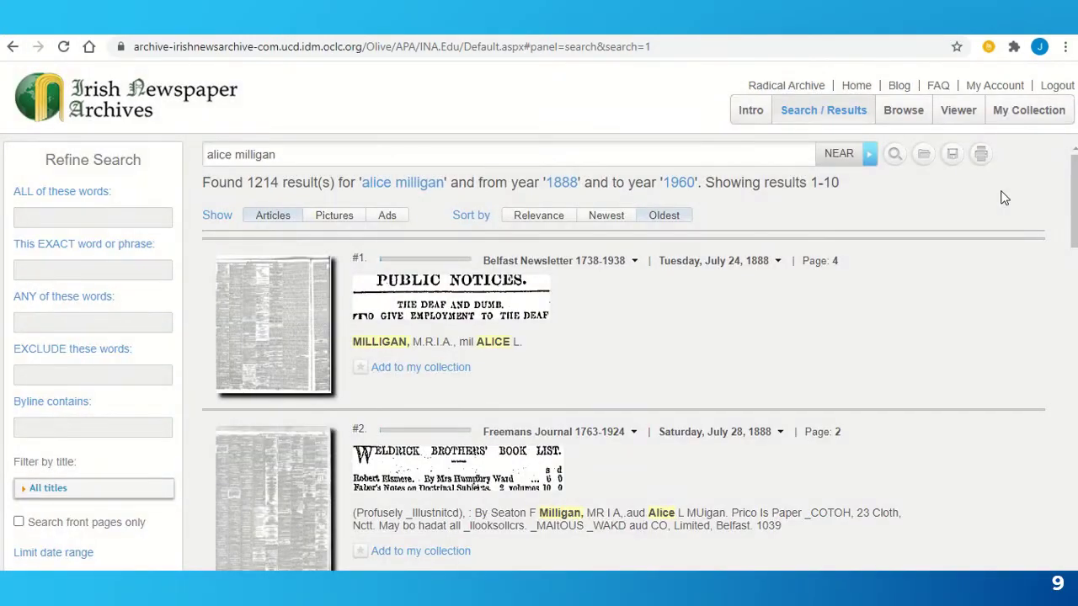
{"action": "scroll", "coordinate": [1004, 198], "scroll_direction": "down", "scroll_amount": 3}
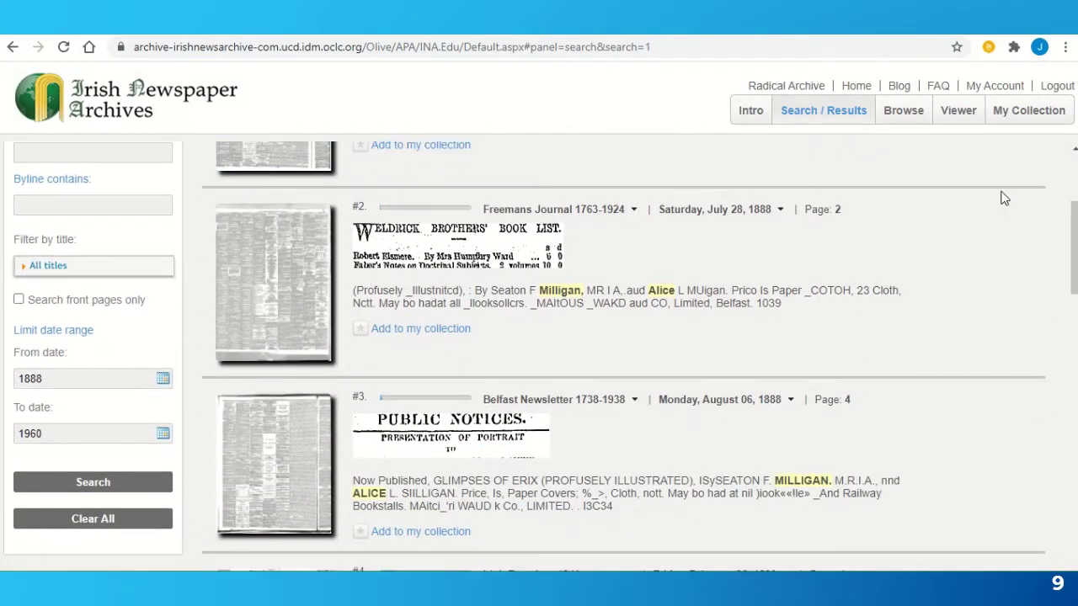
{"action": "scroll", "coordinate": [1004, 198], "scroll_direction": "down", "scroll_amount": 2}
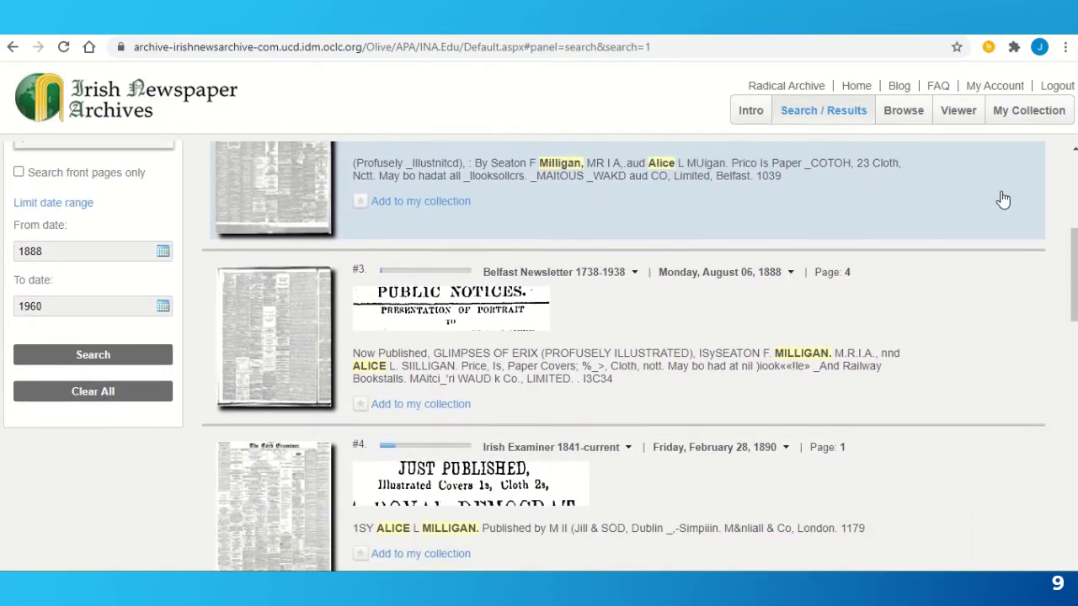
{"action": "scroll", "coordinate": [1004, 197], "scroll_direction": "down", "scroll_amount": 1}
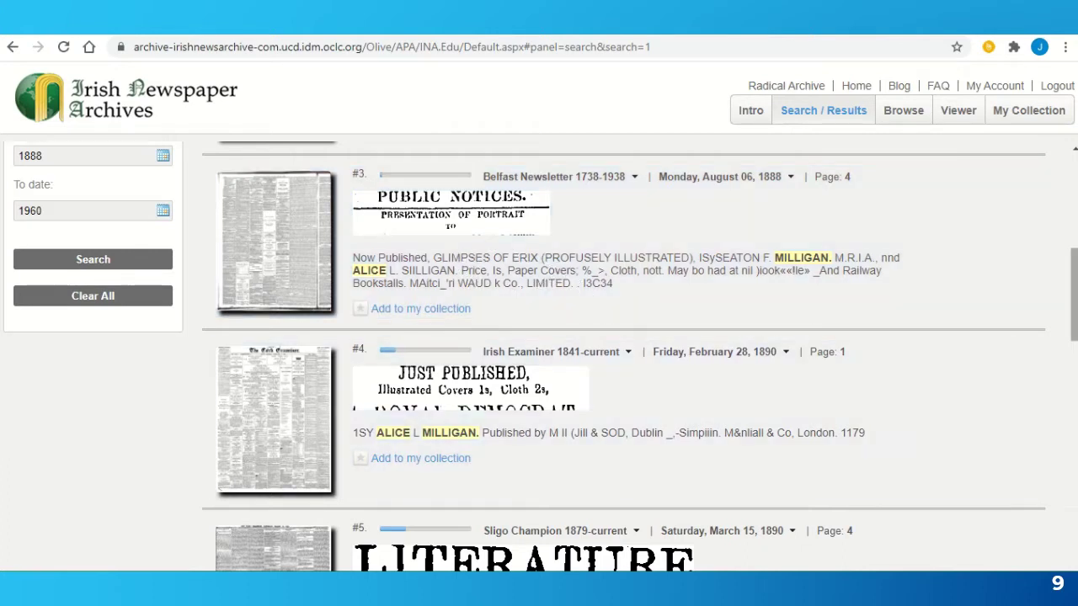
{"action": "scroll", "coordinate": [1074, 266], "scroll_direction": "down", "scroll_amount": 4}
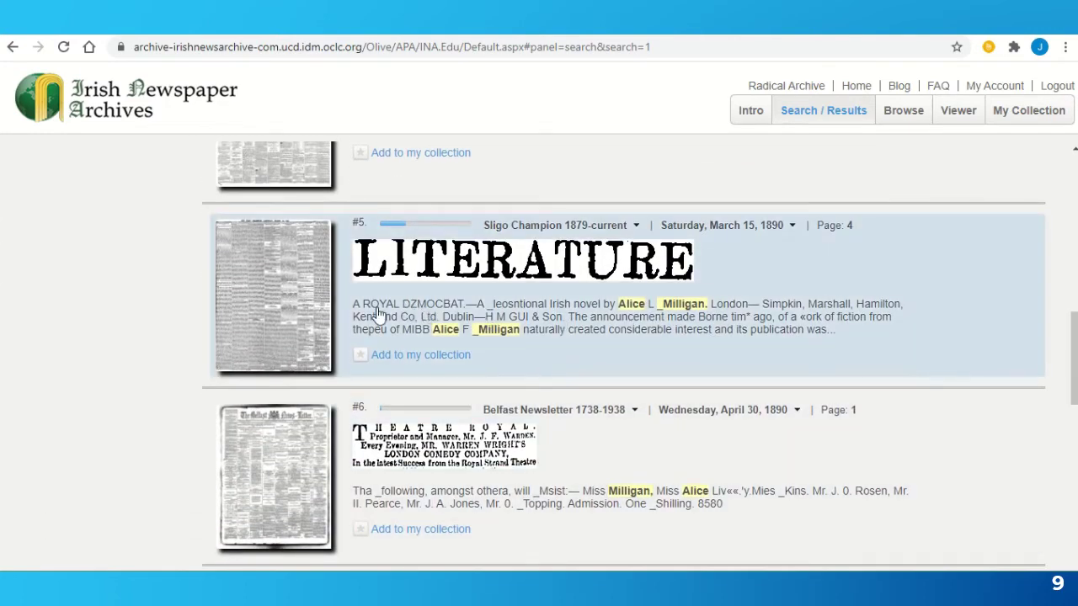
- Read the 1890 LITERATURE article in Article View, then close it
{"action": "left_click", "coordinate": [486, 261]}
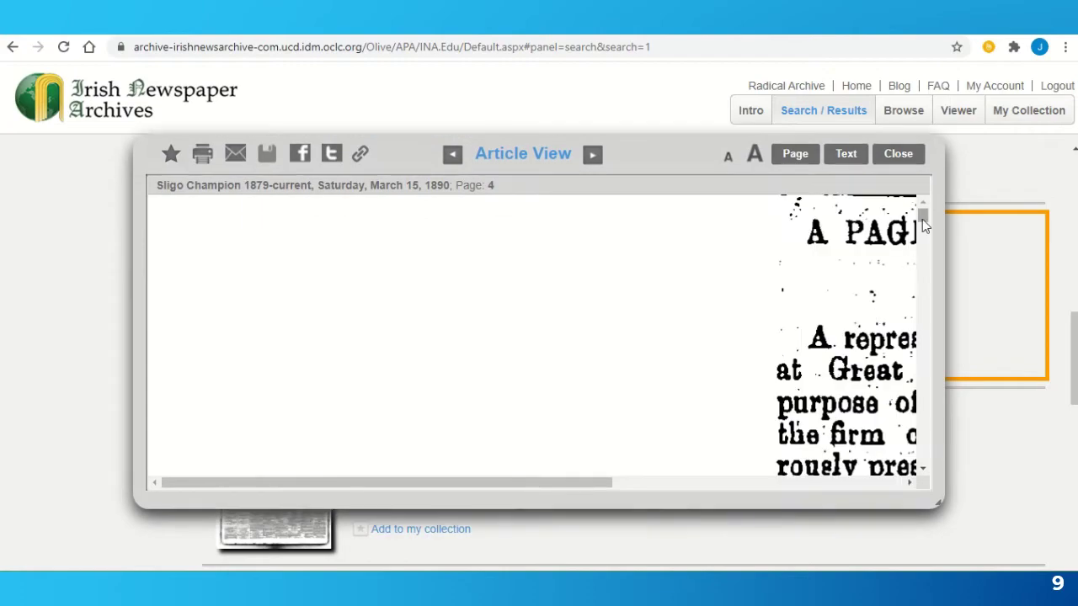
{"action": "left_click_drag", "start_coordinate": [922, 216], "coordinate": [951, 362]}
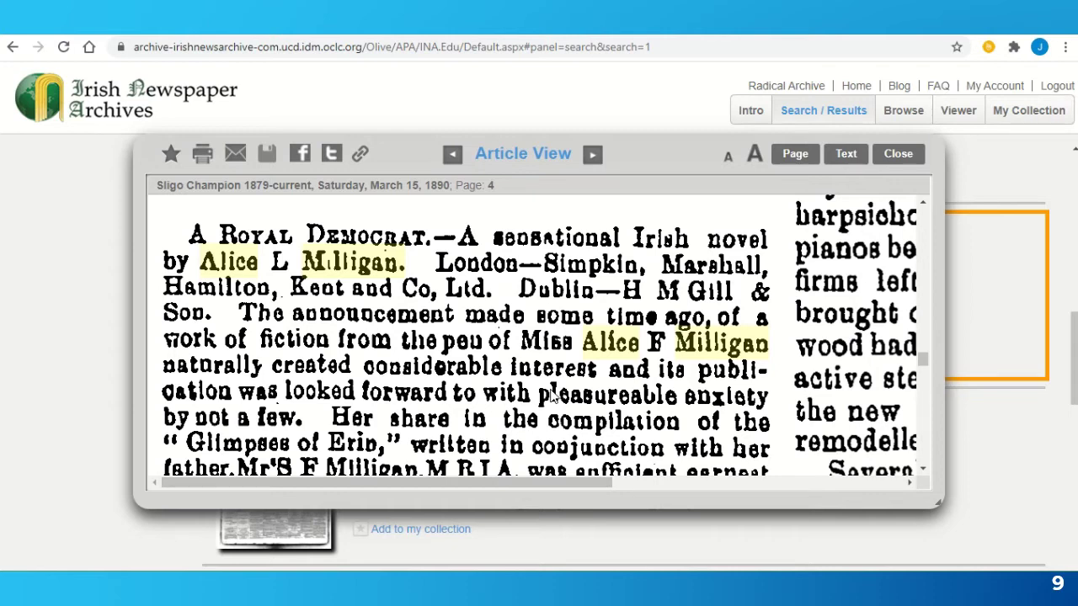
{"action": "left_click", "coordinate": [905, 154]}
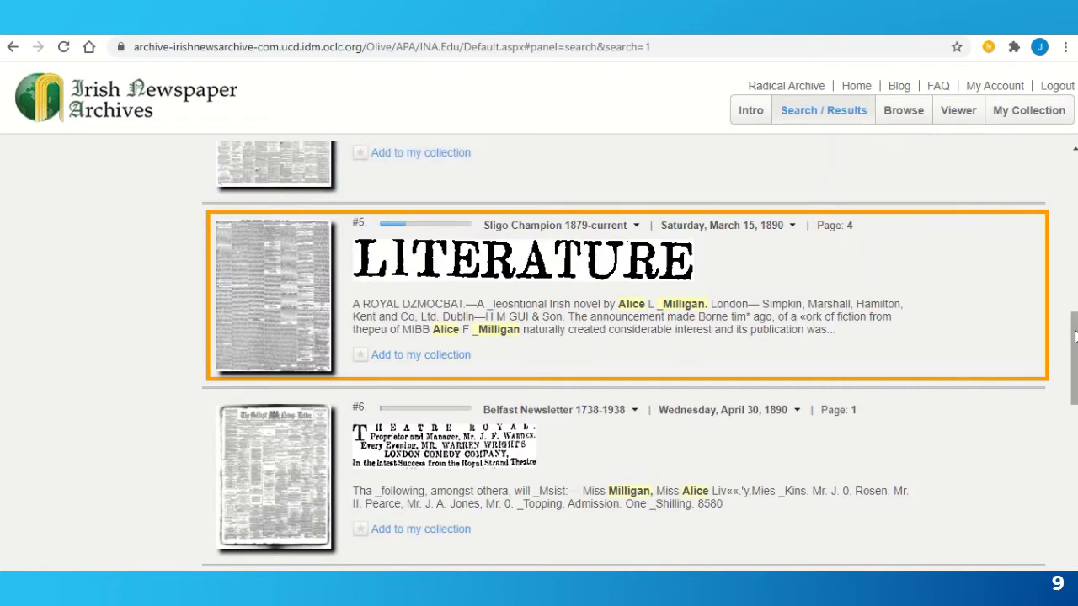
{"action": "left_click_drag", "start_coordinate": [1073, 336], "coordinate": [1074, 181]}
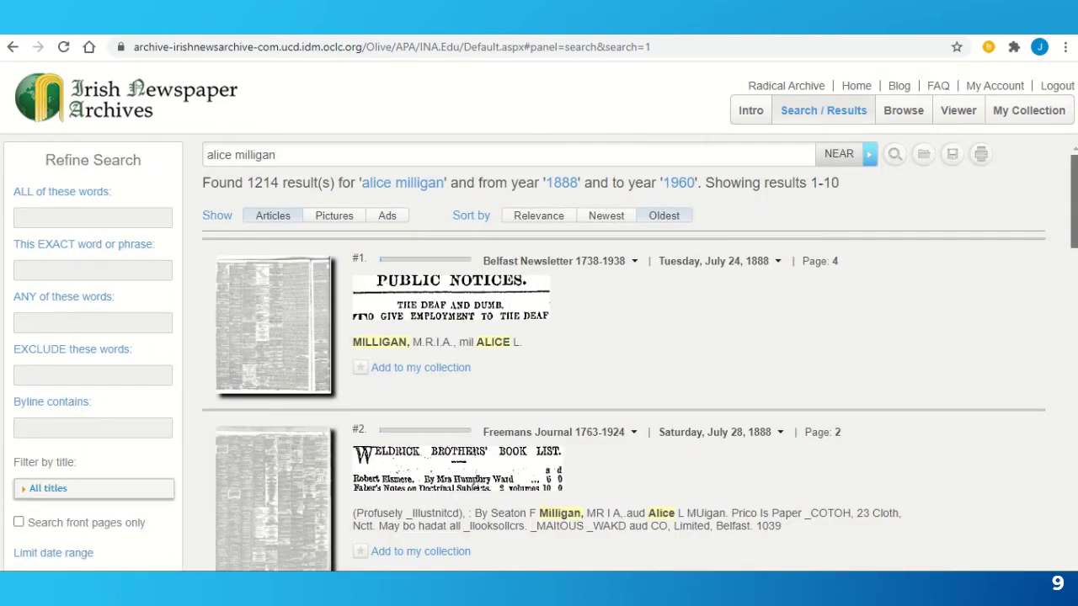
- Combine the alice milligan query with AND 'shan van vocht' and browse the 75 results
{"action": "left_click", "coordinate": [307, 150]}
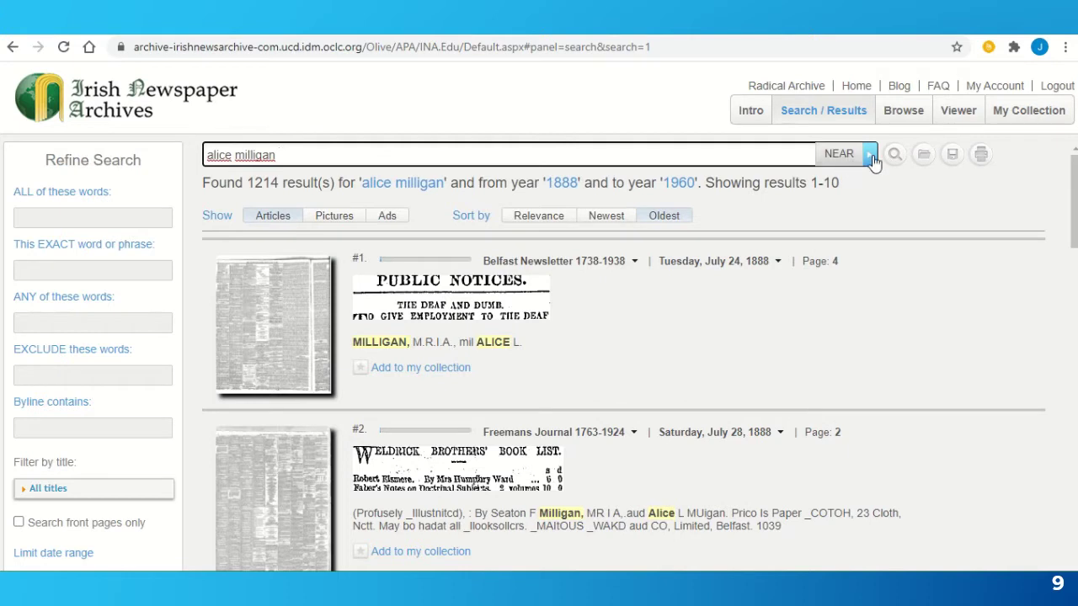
{"action": "left_click", "coordinate": [870, 158]}
{"action": "left_click", "coordinate": [841, 180]}
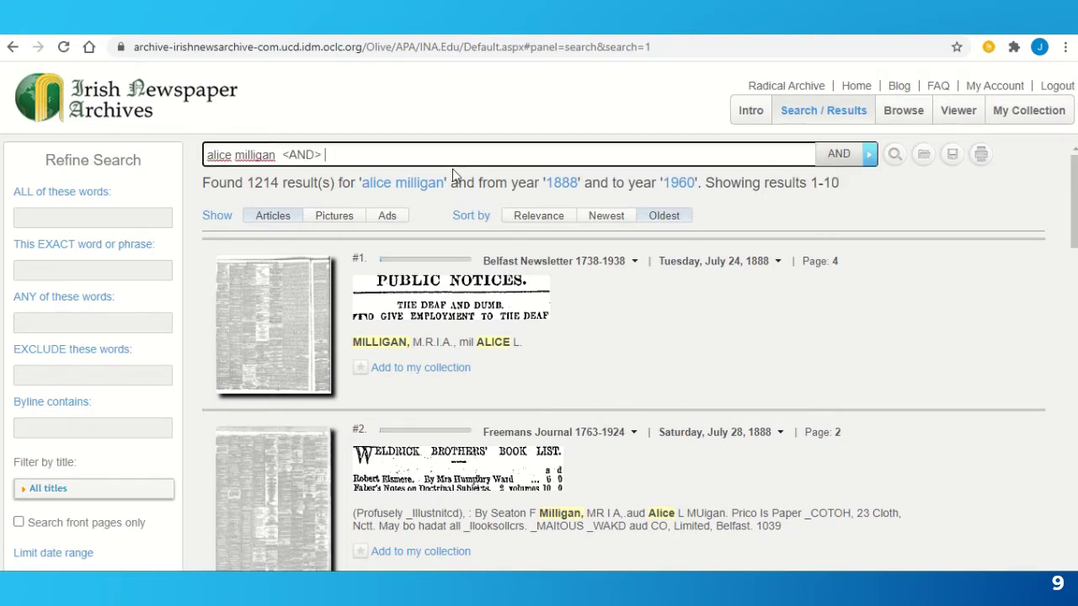
{"action": "type", "text": "shan van vocht"}
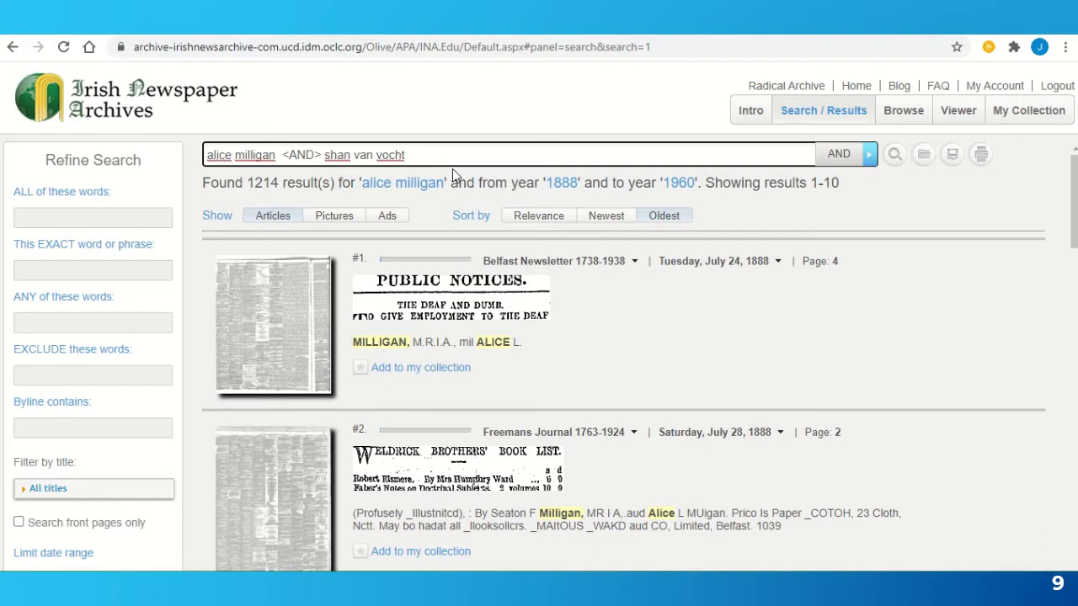
{"action": "left_click", "coordinate": [895, 156]}
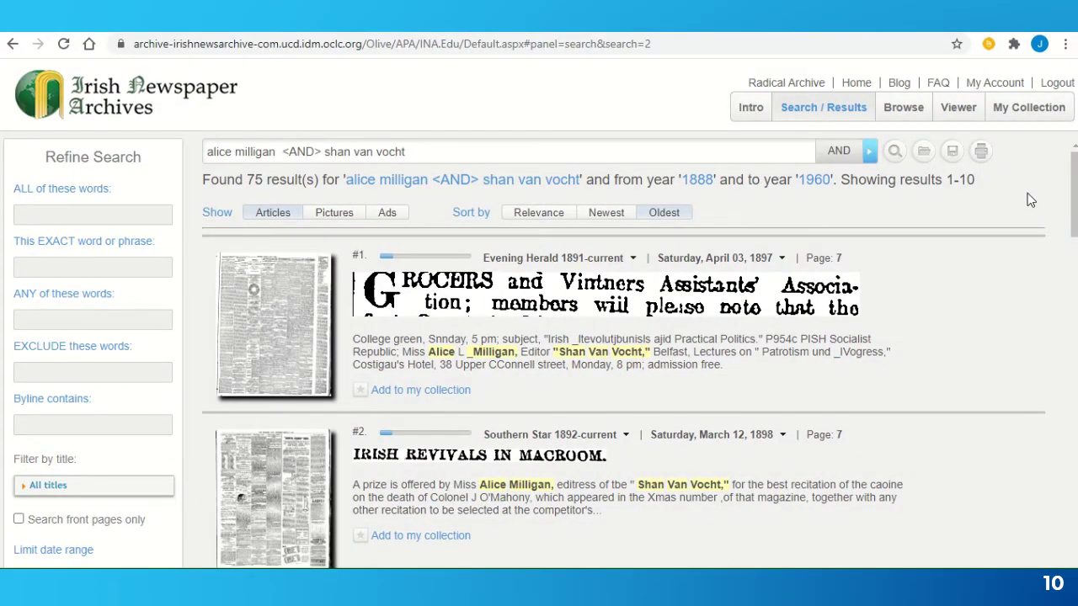
{"action": "scroll", "coordinate": [1030, 200], "scroll_direction": "down", "scroll_amount": 3}
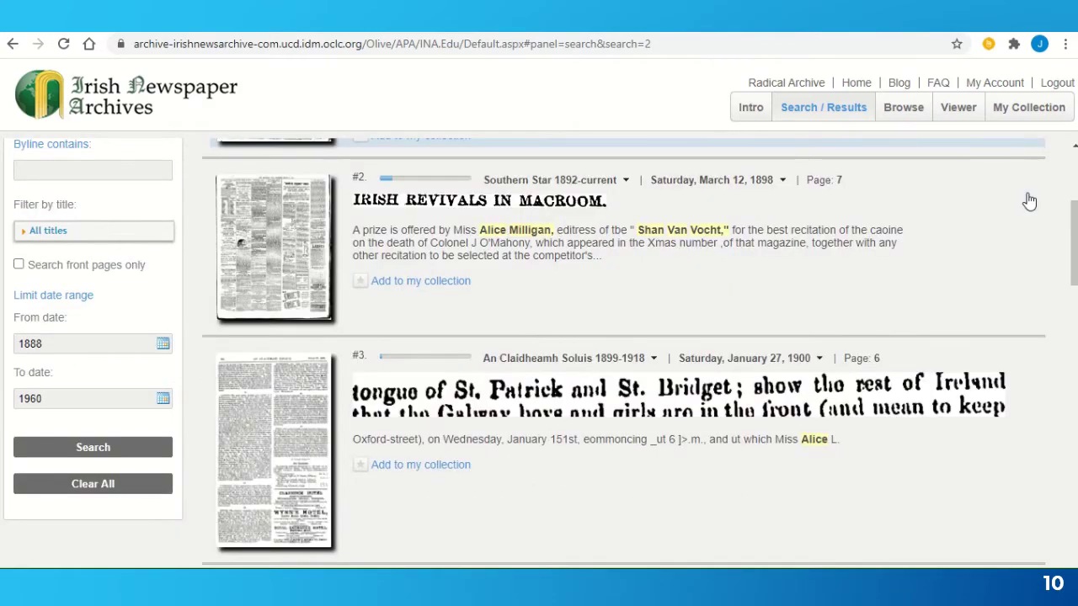
{"action": "scroll", "coordinate": [1029, 201], "scroll_direction": "down", "scroll_amount": 3}
{"action": "scroll", "coordinate": [1029, 200], "scroll_direction": "down", "scroll_amount": 5}
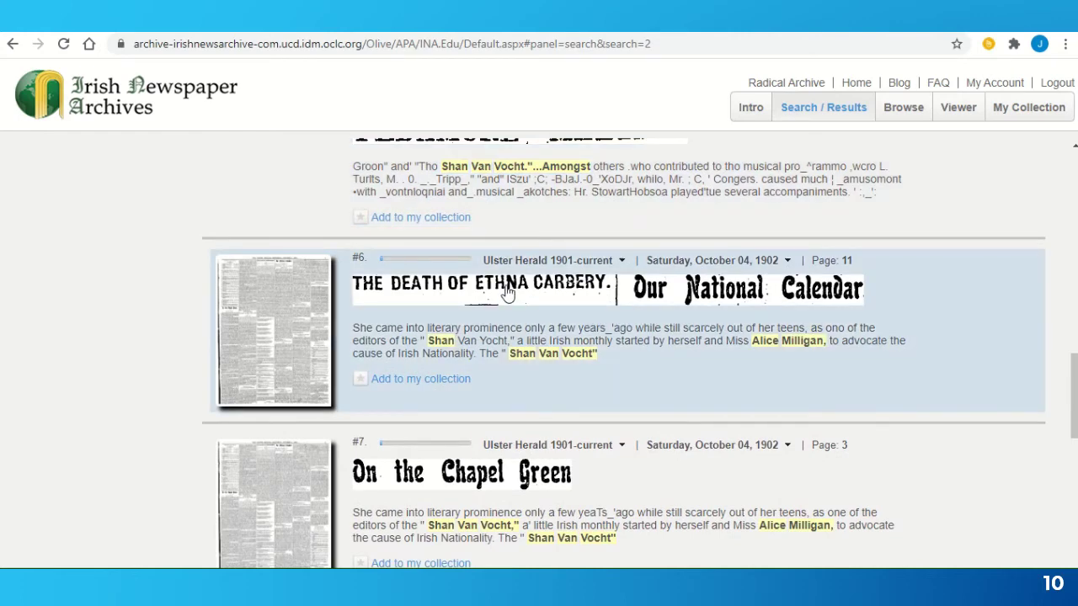
- Read 'The Death of Ethna Carbery', compare with the Alice Milligan biography, then close the article
{"action": "left_click", "coordinate": [508, 292]}
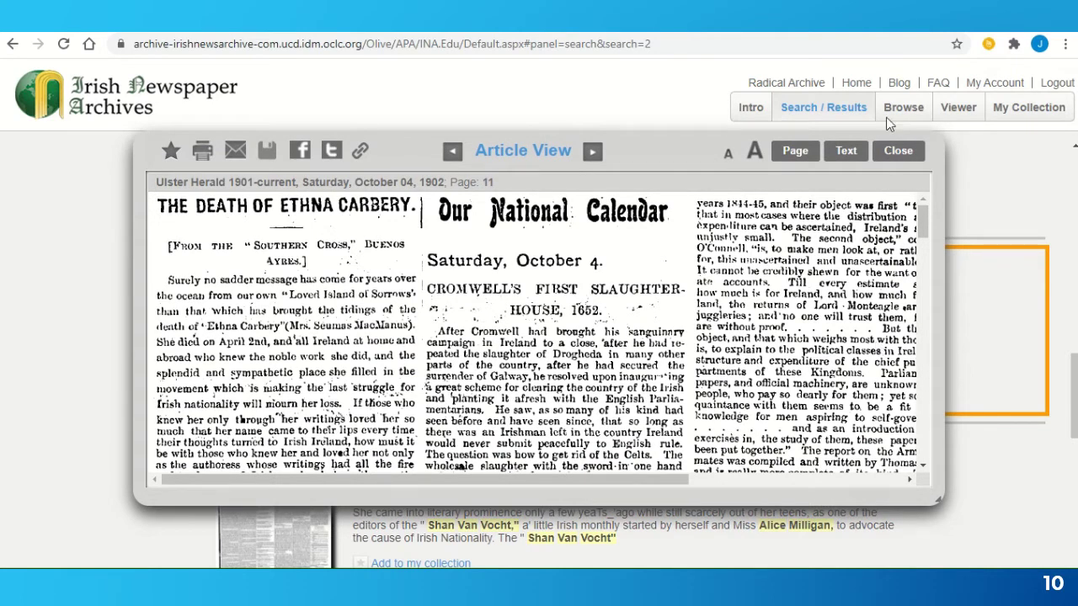
{"action": "left_click", "coordinate": [598, 34]}
{"action": "left_click", "coordinate": [884, 156]}
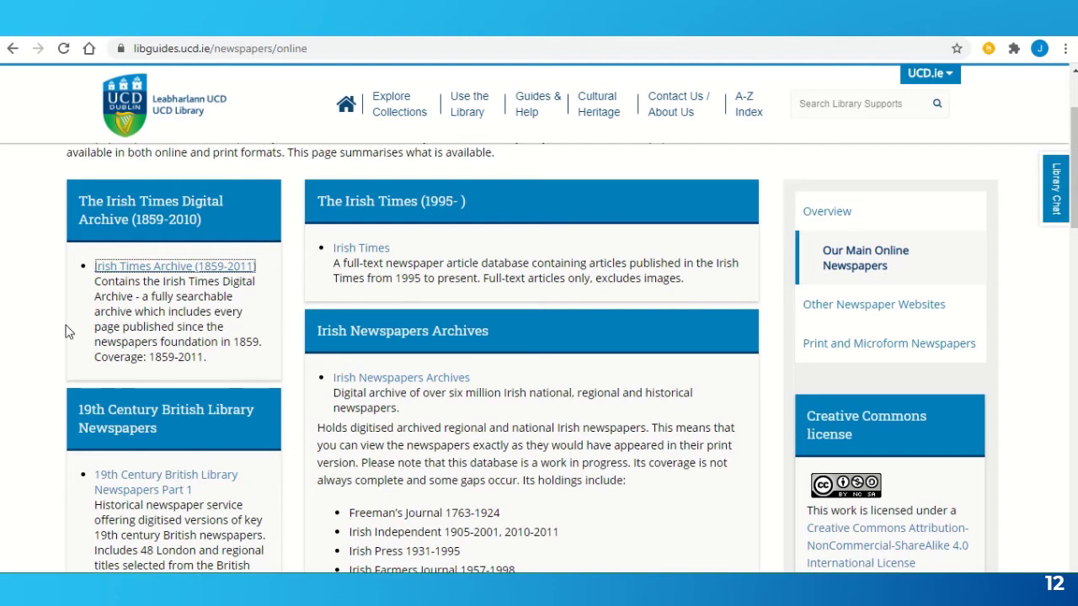
- Open the Irish Times Archive (1859-2011) record and follow its link to ProQuest
{"action": "left_click", "coordinate": [174, 271]}
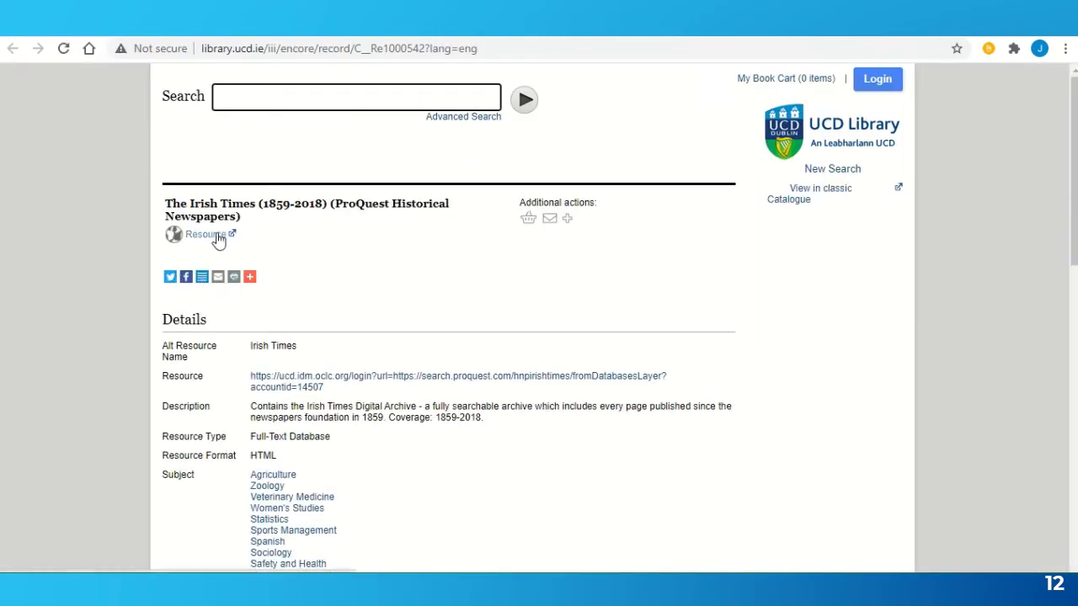
{"action": "left_click", "coordinate": [217, 235]}
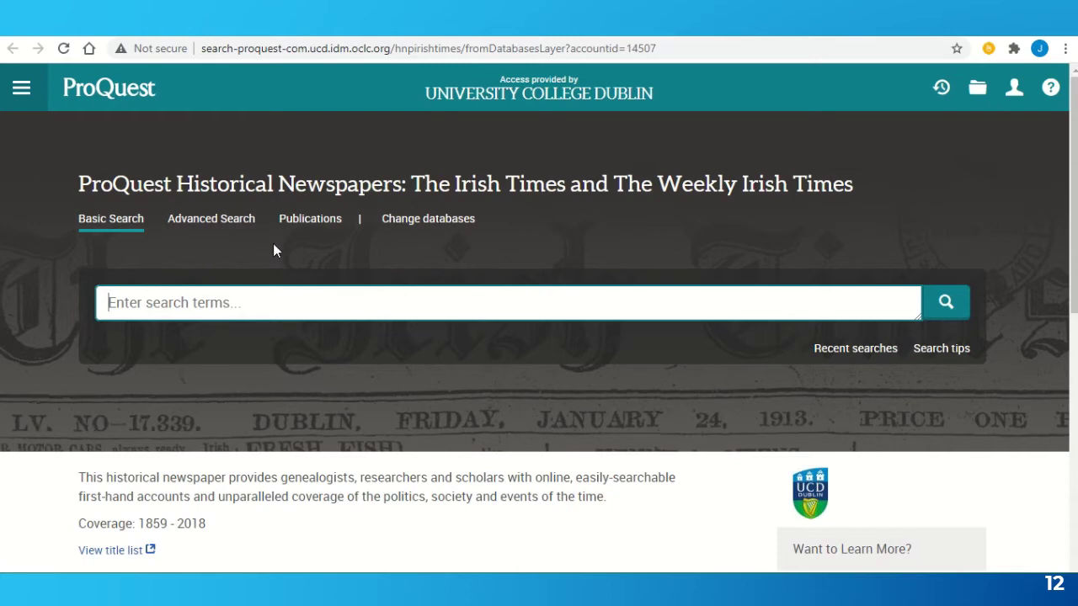
- Browse the Publications list down to The Irish Times (1874-1920)
{"action": "left_click", "coordinate": [320, 230]}
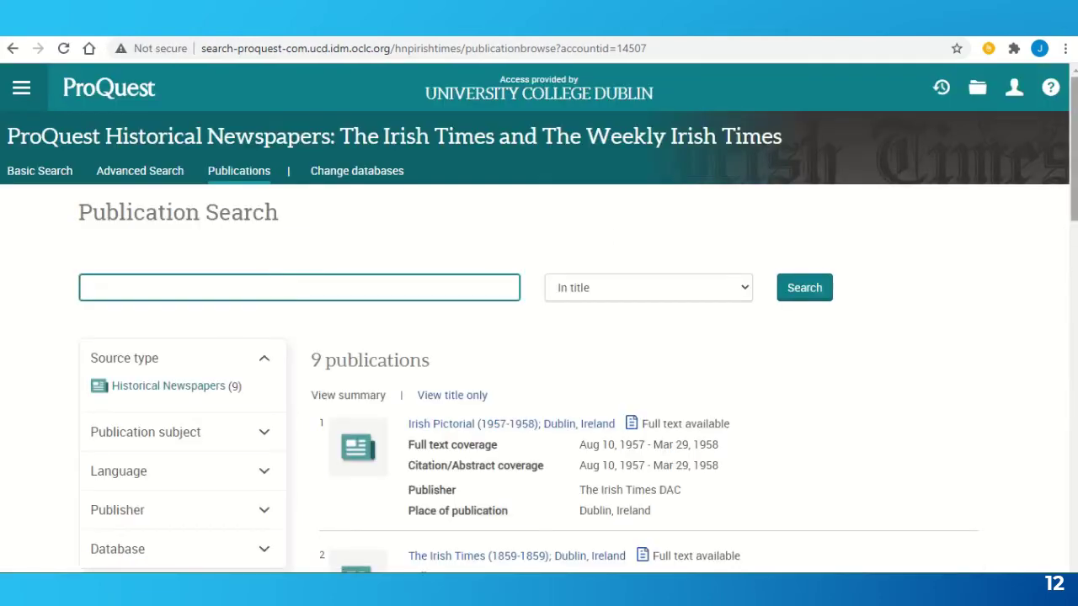
{"action": "scroll", "coordinate": [539, 336], "scroll_direction": "down", "scroll_amount": 2}
{"action": "scroll", "coordinate": [539, 337], "scroll_direction": "down", "scroll_amount": 3}
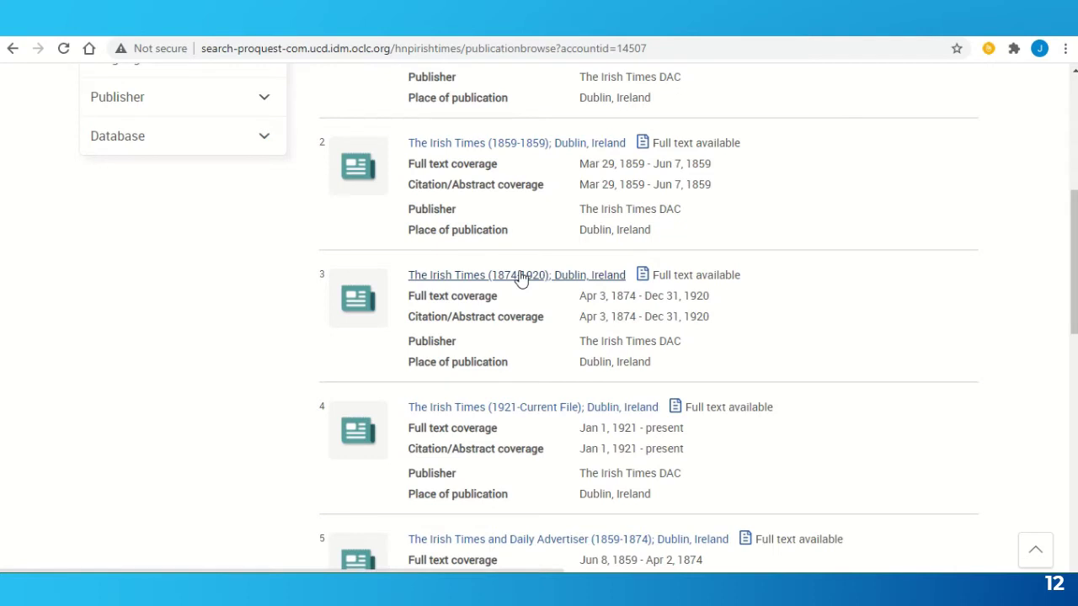
- Open The Irish Times (1874-1920) publication page
{"action": "left_click", "coordinate": [520, 275]}
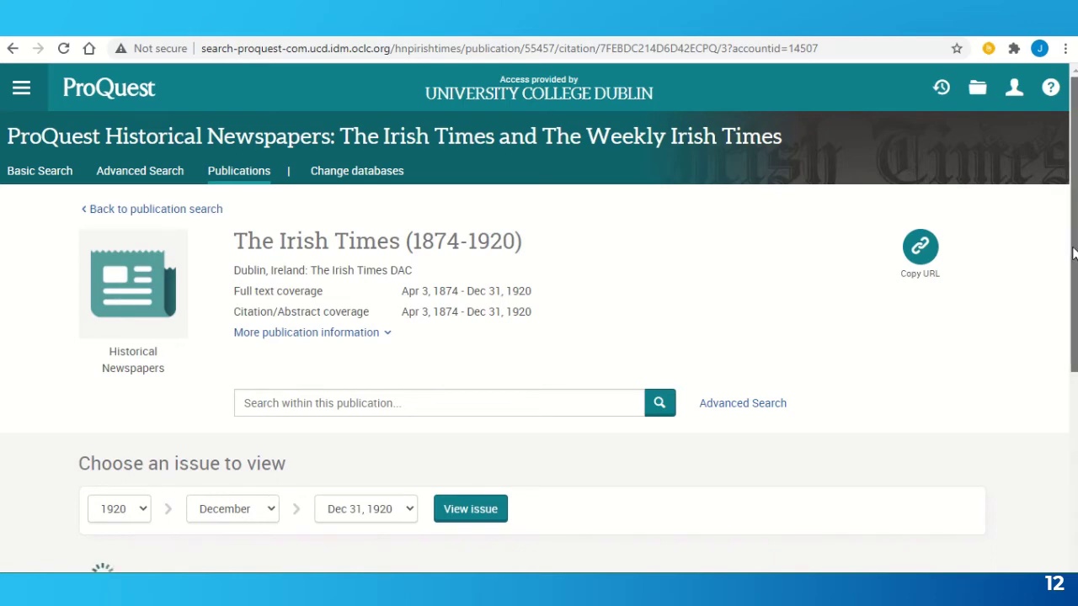
{"action": "scroll", "coordinate": [1072, 253], "scroll_direction": "down", "scroll_amount": 3}
{"action": "scroll", "coordinate": [1073, 269], "scroll_direction": "up", "scroll_amount": 1}
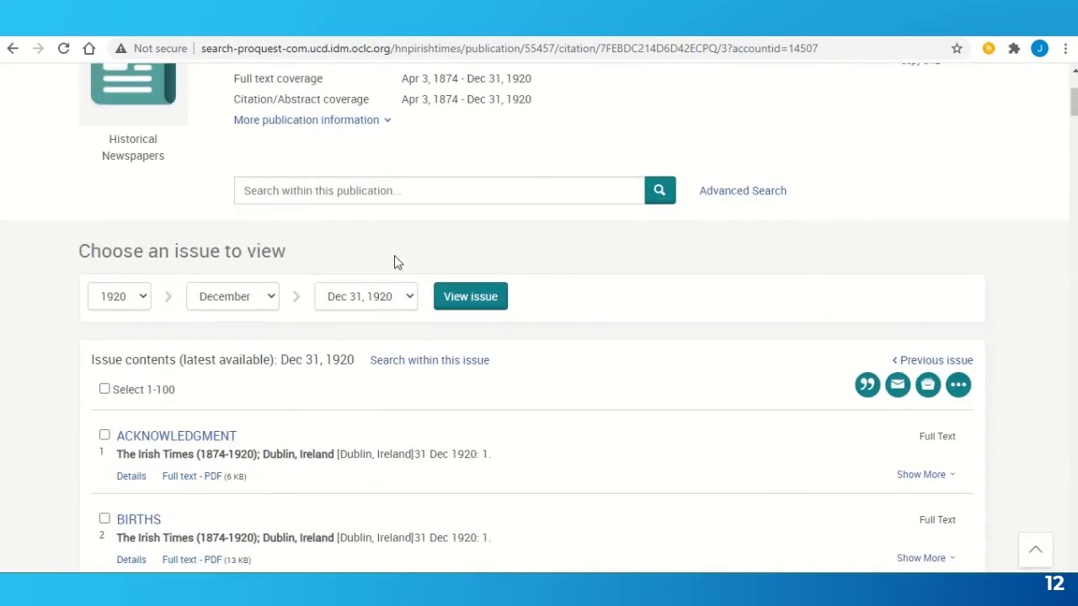
- Choose the issue dated May 8, 1916 (year 1916, month May) and view its contents
{"action": "left_click", "coordinate": [149, 303]}
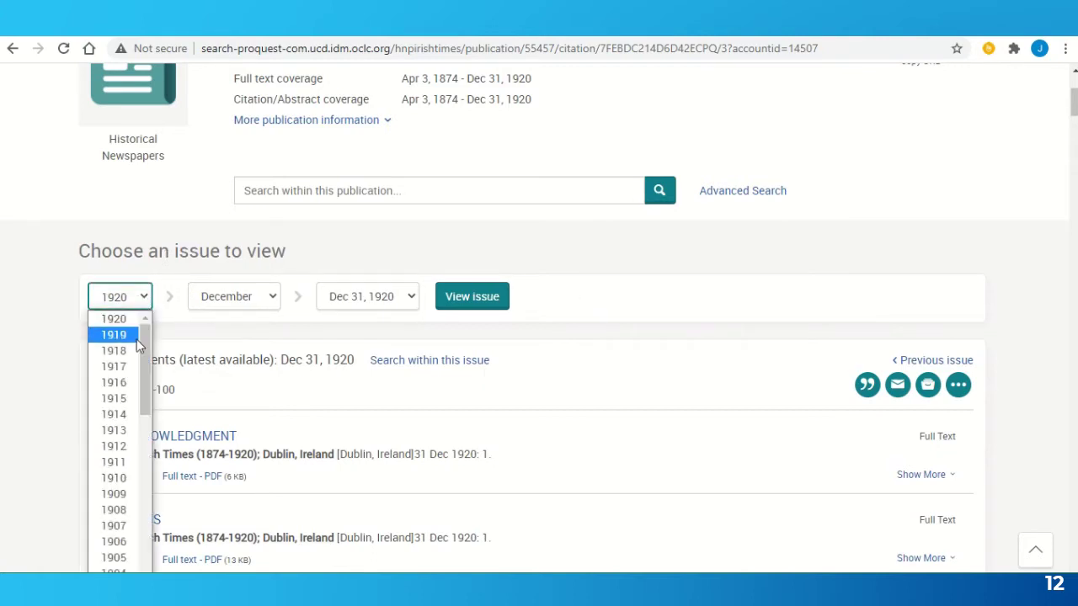
{"action": "left_click", "coordinate": [131, 389]}
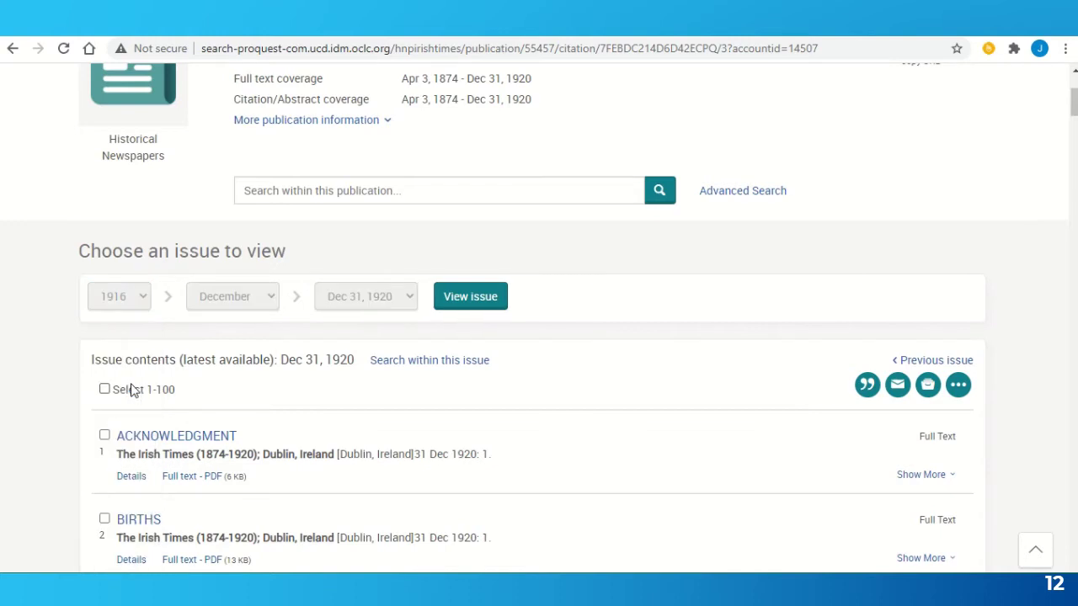
{"action": "left_click", "coordinate": [250, 297]}
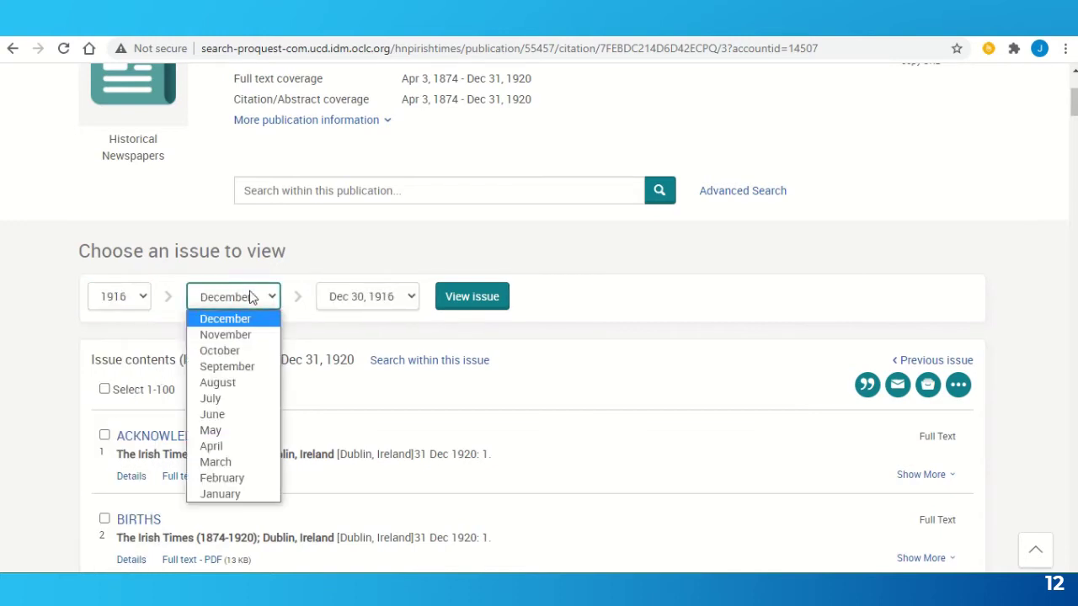
{"action": "left_click", "coordinate": [234, 431]}
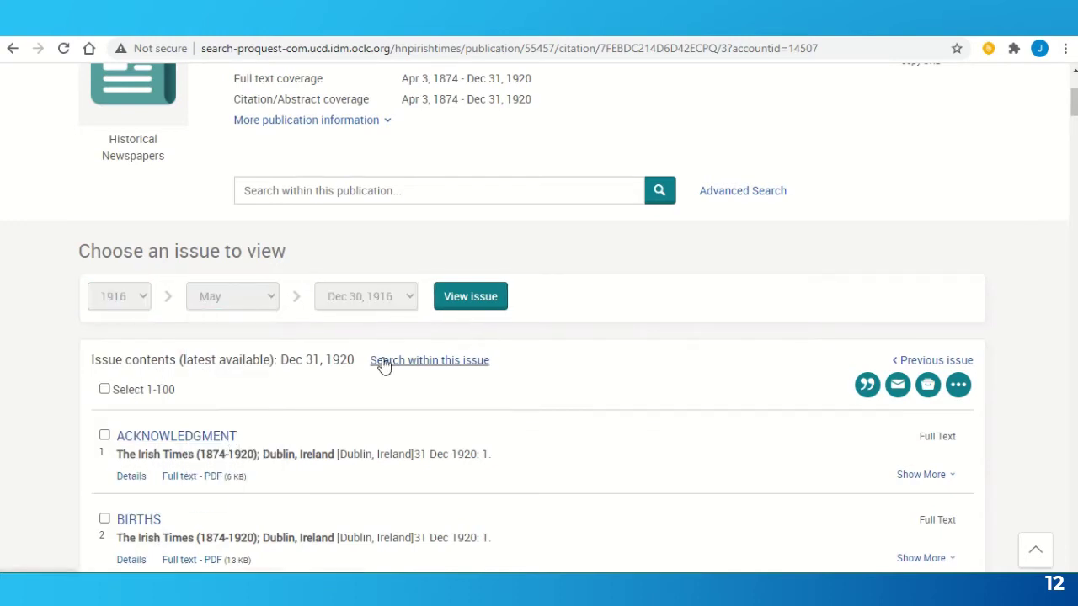
{"action": "left_click", "coordinate": [344, 298]}
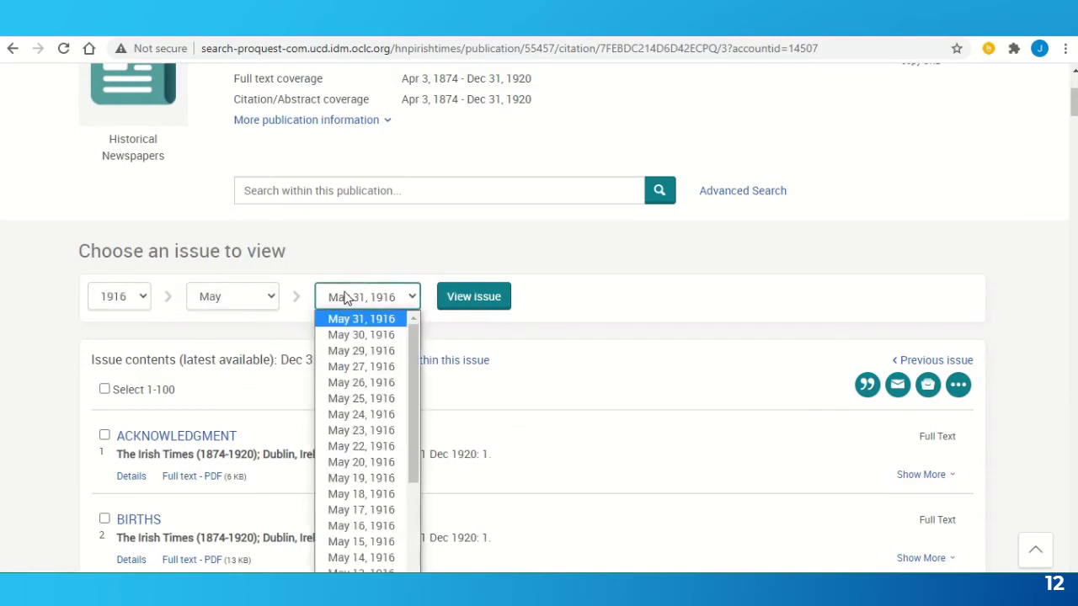
{"action": "scroll", "coordinate": [415, 435], "scroll_direction": "down", "scroll_amount": 1}
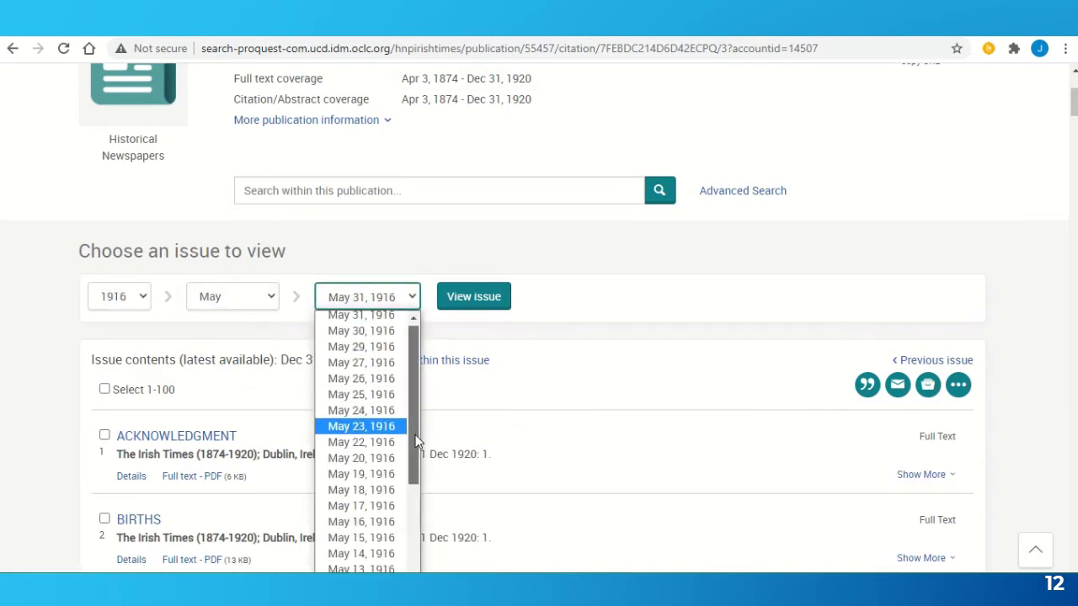
{"action": "left_click_drag", "start_coordinate": [416, 434], "coordinate": [416, 511]}
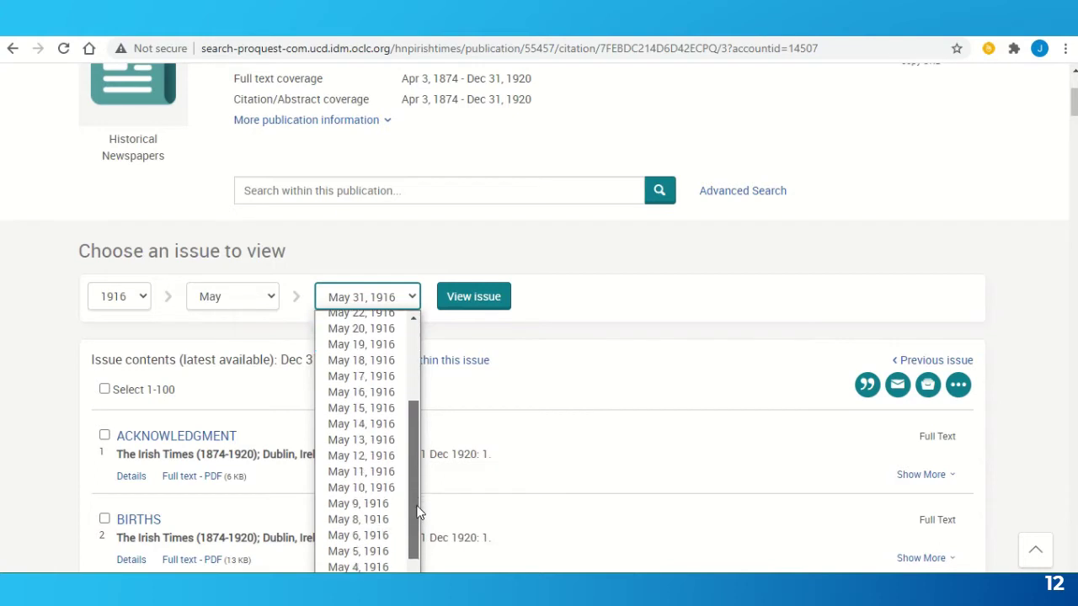
{"action": "left_click", "coordinate": [366, 520]}
{"action": "left_click", "coordinate": [496, 305]}
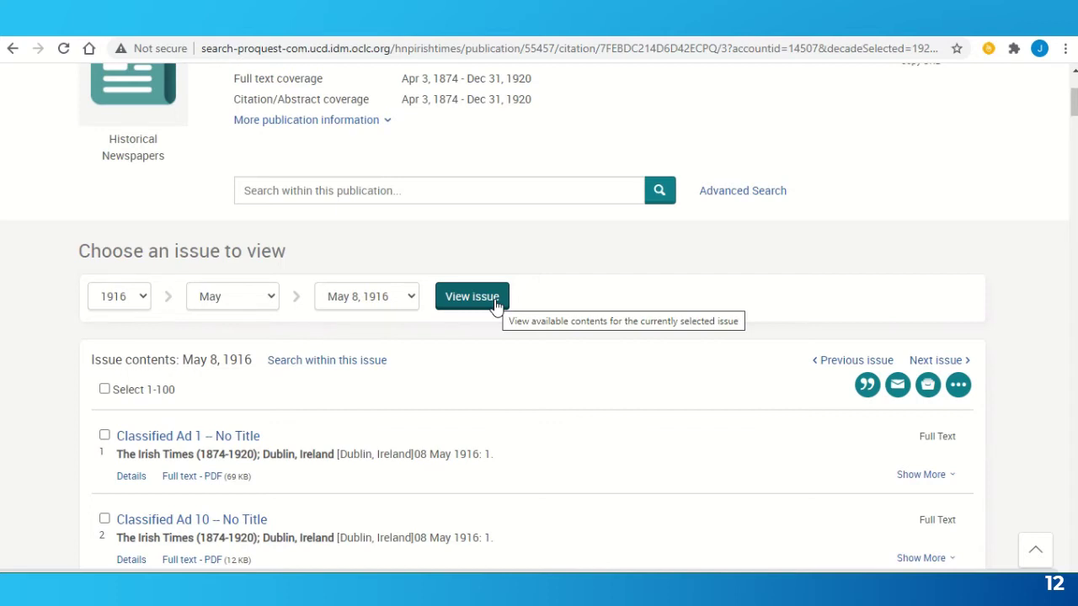
{"action": "scroll", "coordinate": [495, 304], "scroll_direction": "down", "scroll_amount": 3}
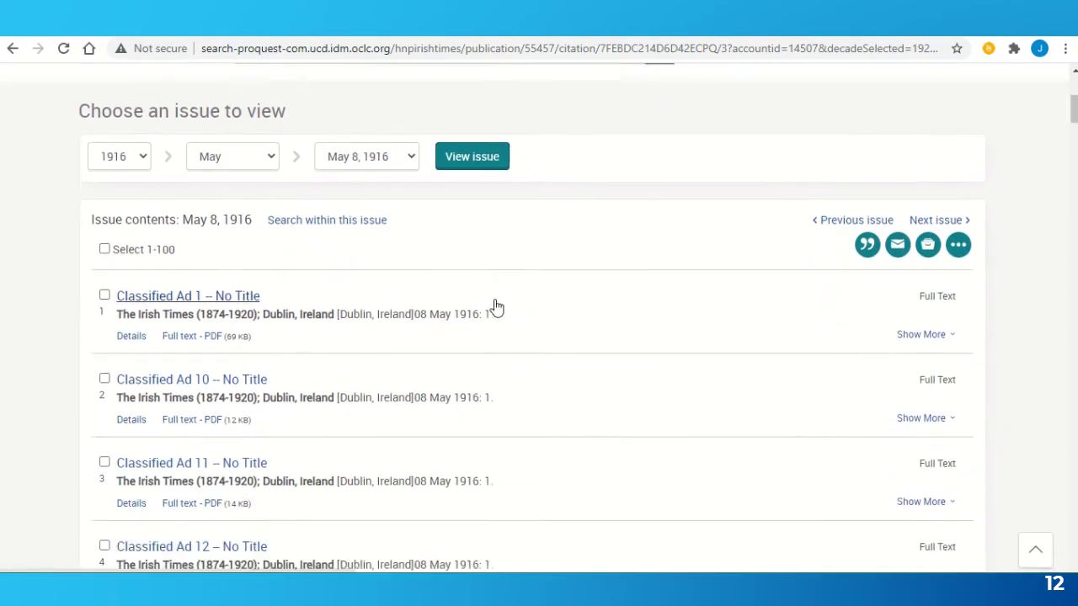
{"action": "scroll", "coordinate": [496, 307], "scroll_direction": "down", "scroll_amount": 4}
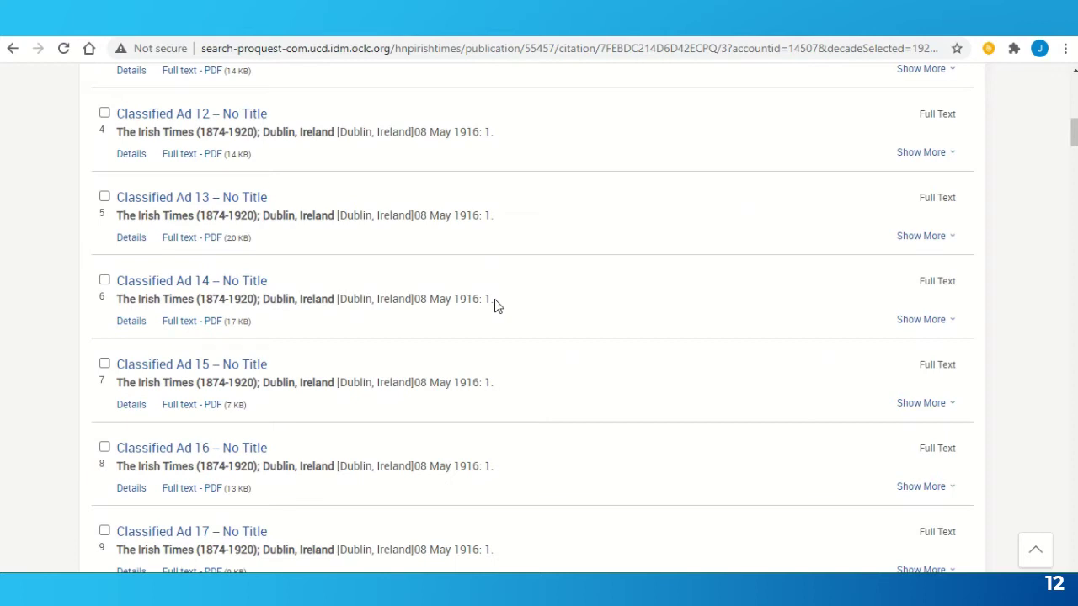
{"action": "scroll", "coordinate": [496, 307], "scroll_direction": "down", "scroll_amount": 4}
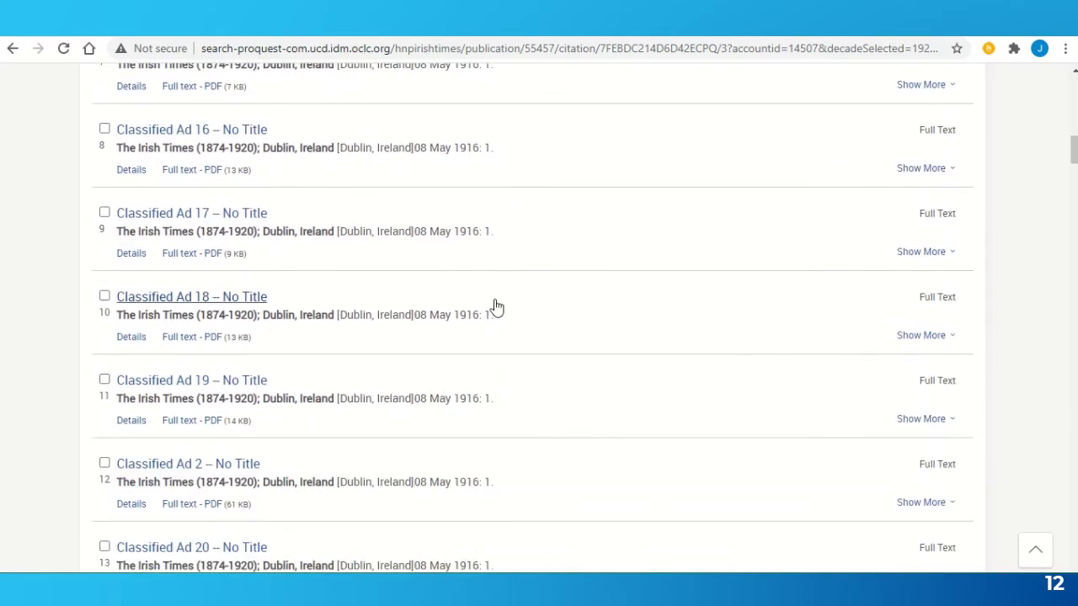
{"action": "scroll", "coordinate": [495, 307], "scroll_direction": "down", "scroll_amount": 3}
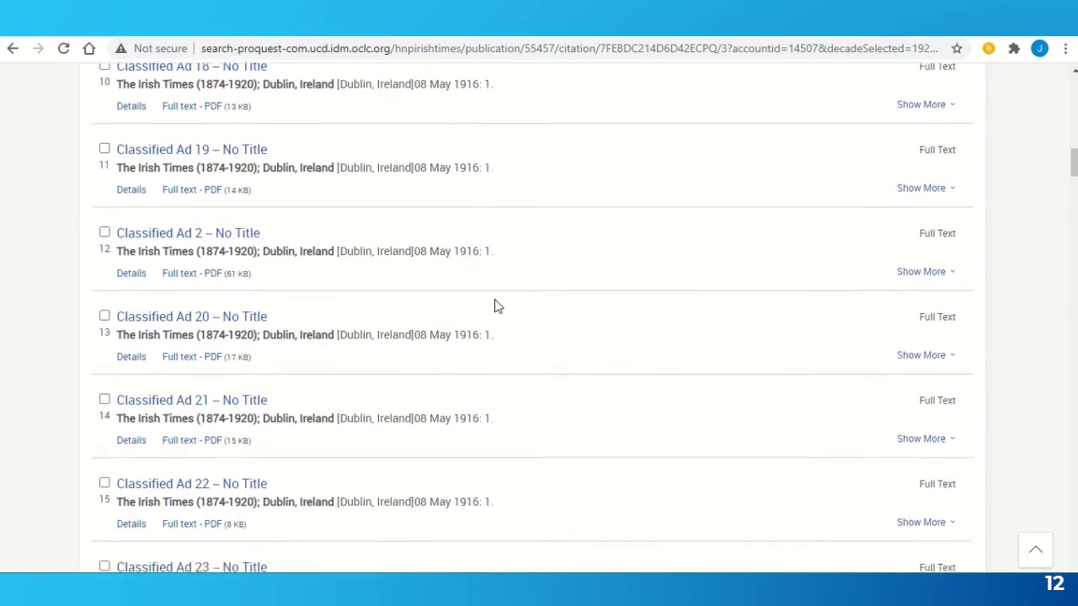
{"action": "scroll", "coordinate": [497, 306], "scroll_direction": "down", "scroll_amount": 3}
{"action": "scroll", "coordinate": [497, 307], "scroll_direction": "down", "scroll_amount": 5}
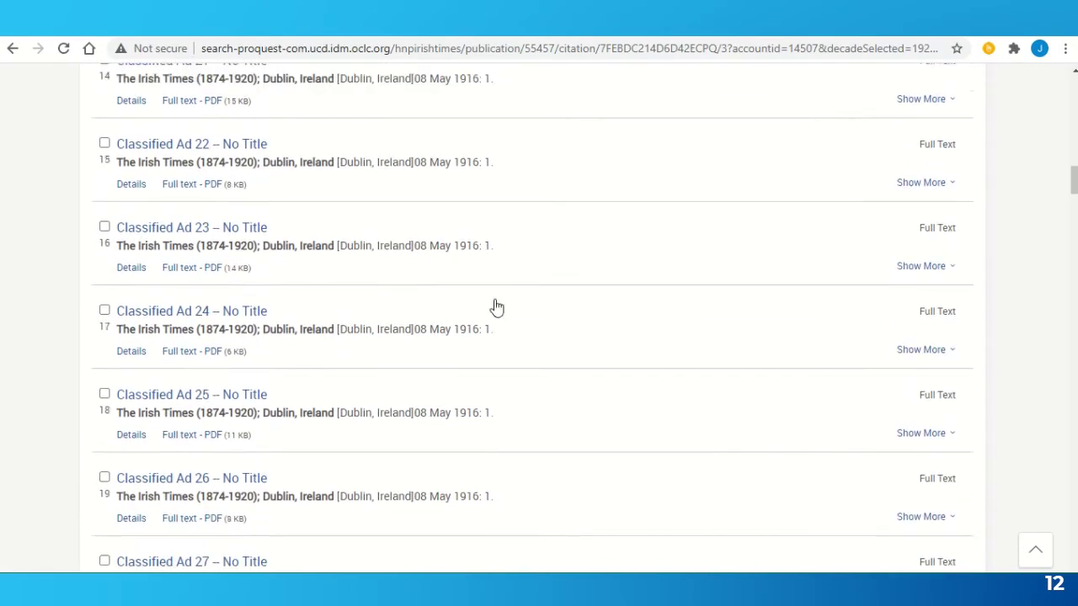
{"action": "scroll", "coordinate": [496, 306], "scroll_direction": "down", "scroll_amount": 6}
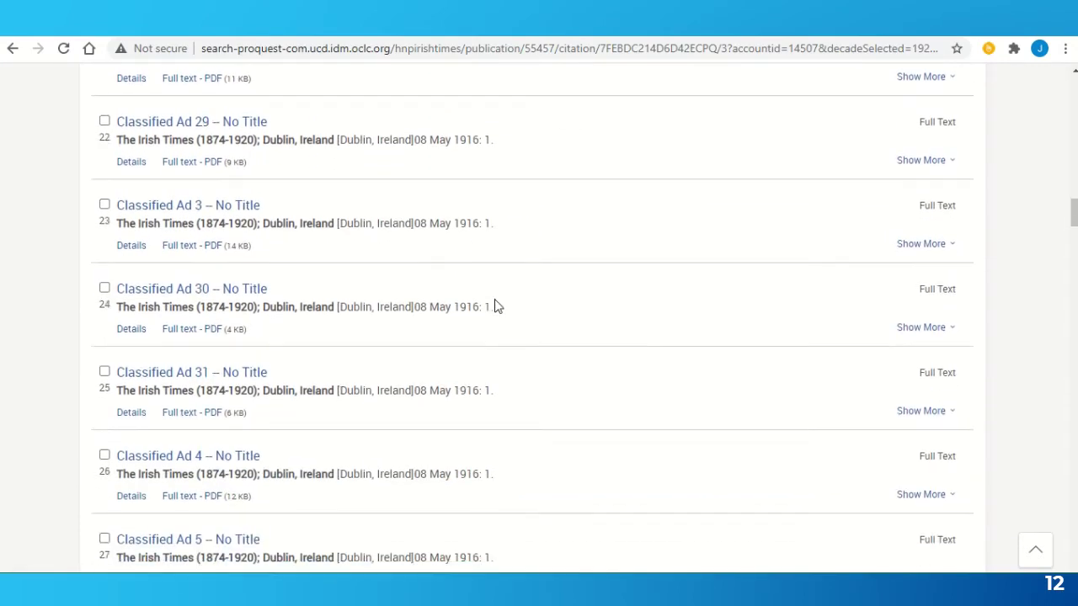
{"action": "scroll", "coordinate": [496, 306], "scroll_direction": "down", "scroll_amount": 5}
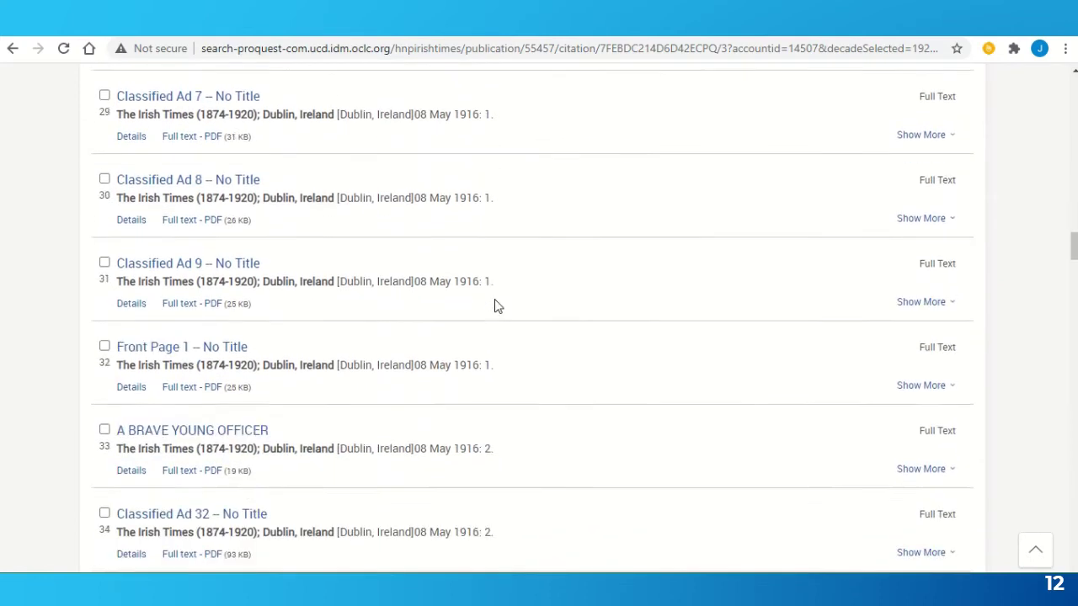
{"action": "scroll", "coordinate": [496, 307], "scroll_direction": "down", "scroll_amount": 1}
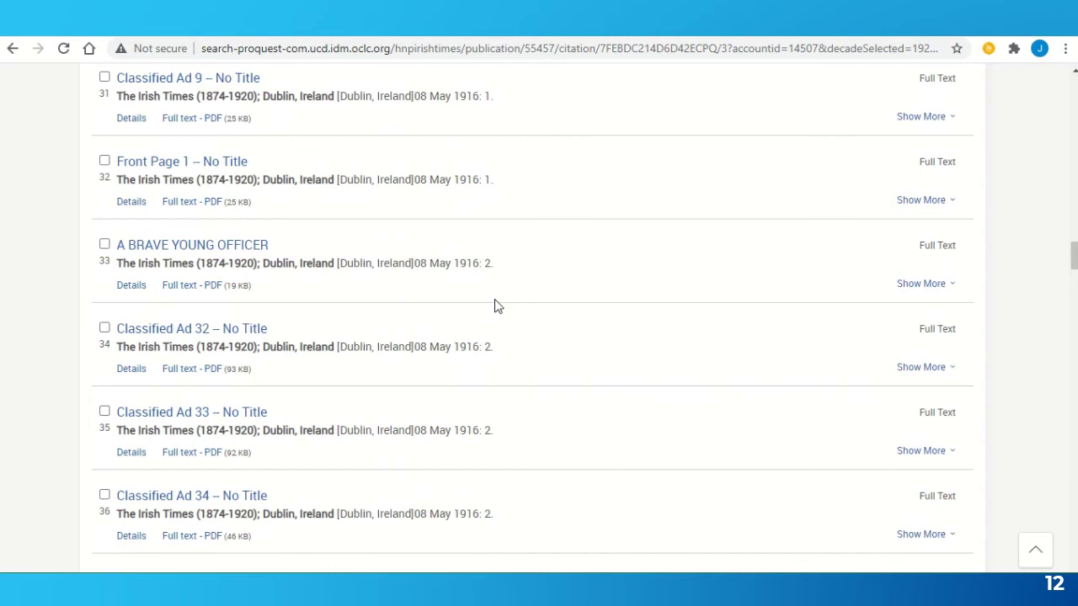
- Open 'A BRAVE YOUNG OFFICER' and read through its full-text PDF scan
{"action": "left_click", "coordinate": [203, 256]}
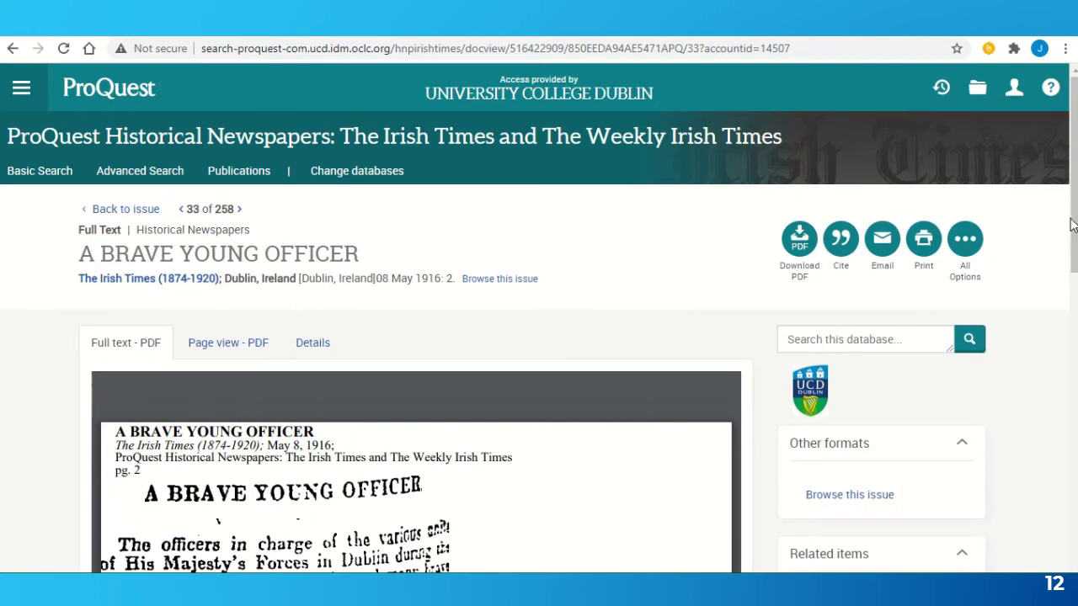
{"action": "left_click_drag", "start_coordinate": [1074, 229], "coordinate": [1076, 329]}
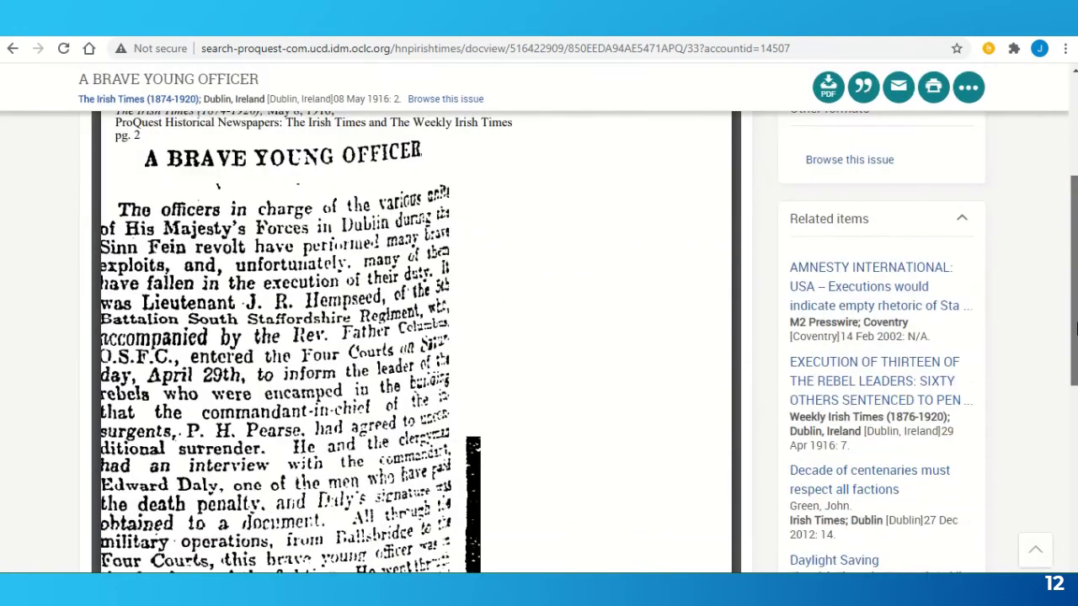
{"action": "scroll", "coordinate": [1075, 329], "scroll_direction": "up", "scroll_amount": 1}
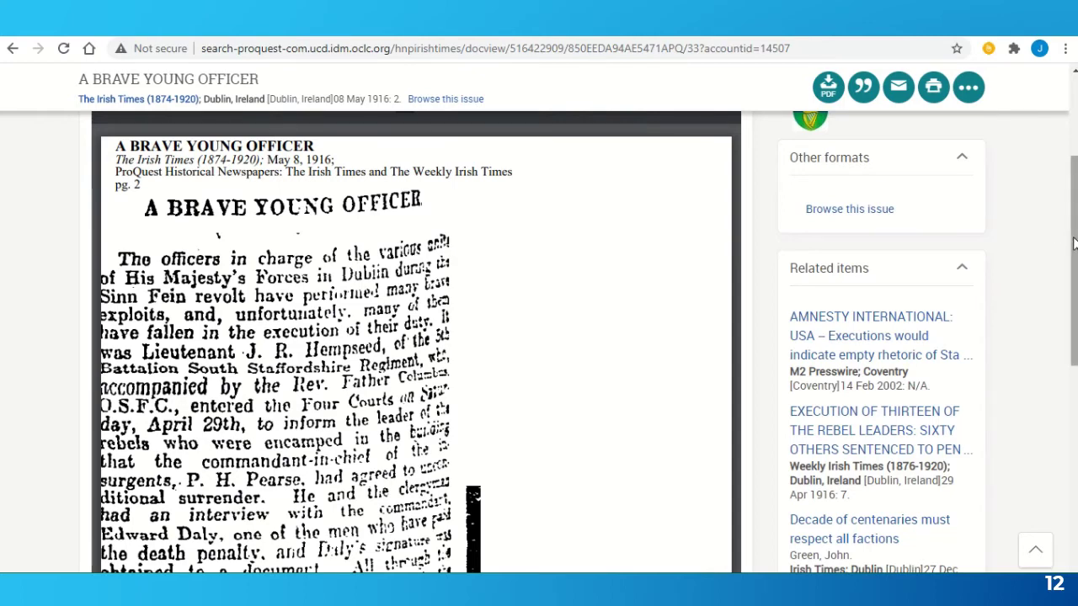
{"action": "left_click_drag", "start_coordinate": [1073, 244], "coordinate": [1074, 259]}
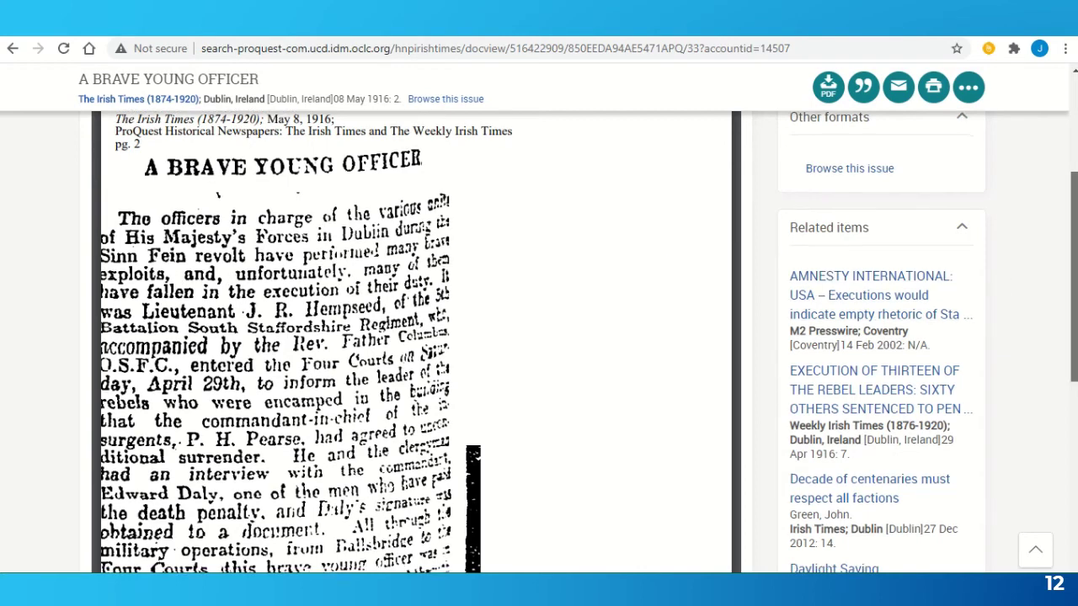
{"action": "scroll", "coordinate": [729, 321], "scroll_direction": "down", "scroll_amount": 3}
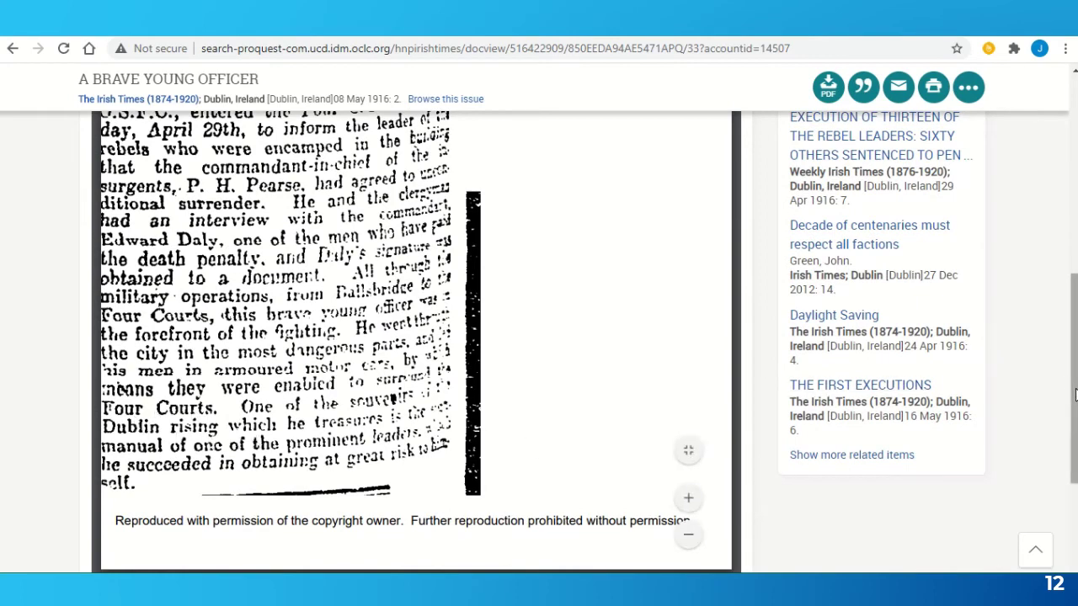
{"action": "scroll", "coordinate": [1068, 380], "scroll_direction": "up", "scroll_amount": 3}
{"action": "scroll", "coordinate": [1068, 380], "scroll_direction": "up", "scroll_amount": 5}
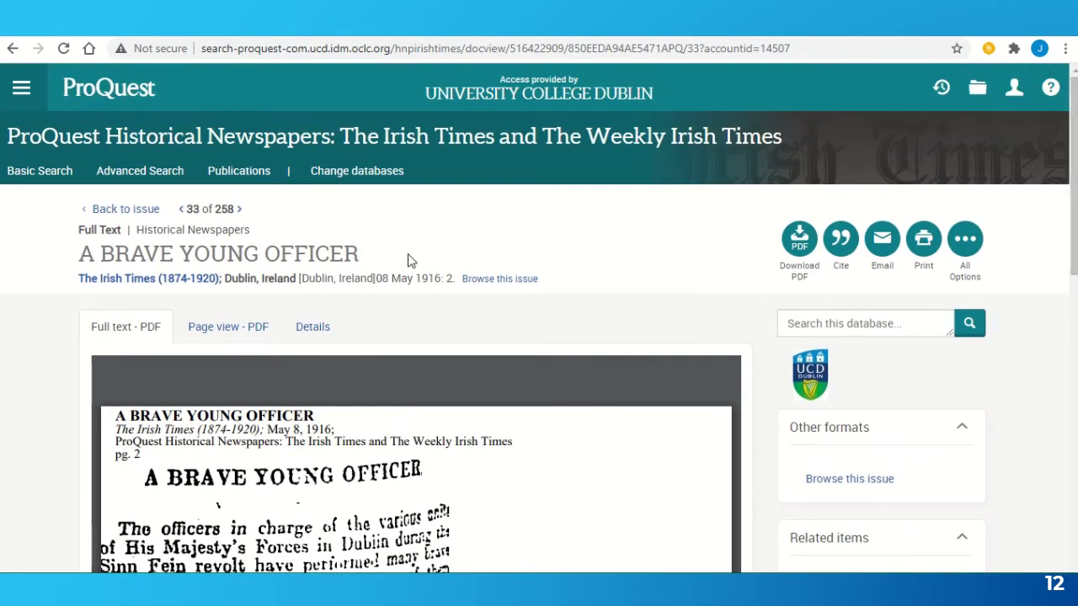
- Clear the advanced search and enter the quoted phrase "dublin rising" in the first row
{"action": "left_click", "coordinate": [138, 171]}
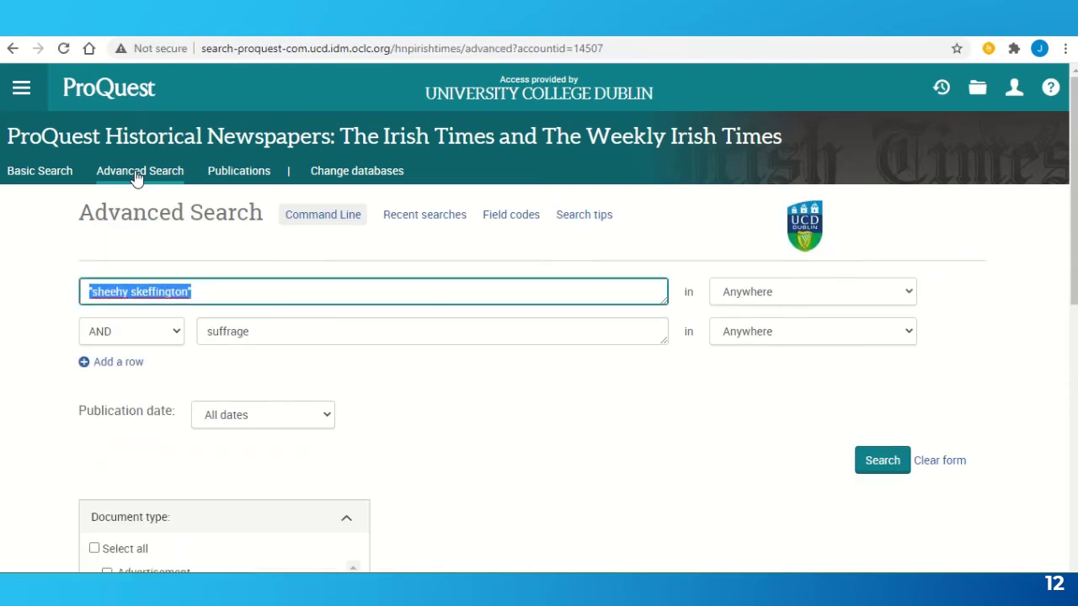
{"action": "left_click", "coordinate": [938, 468]}
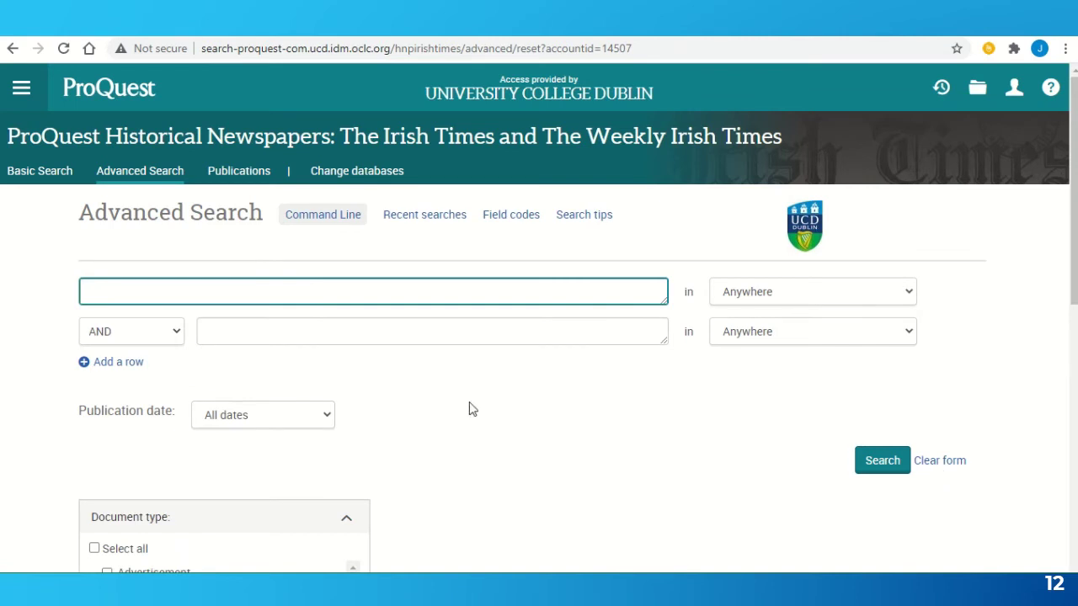
{"action": "type", "text": "dubli"}
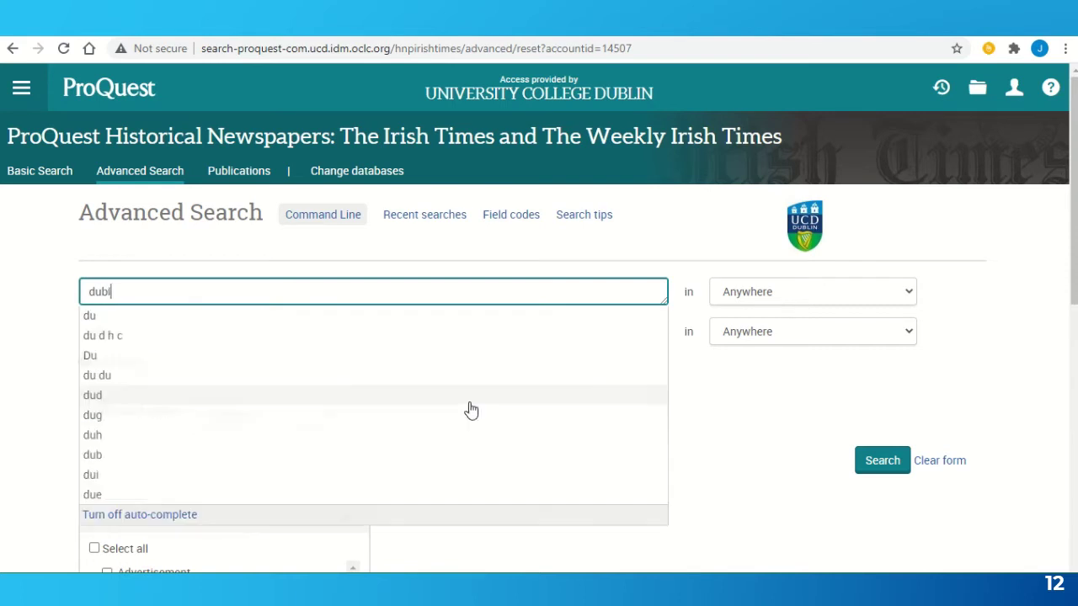
{"action": "type", "text": "n rising\""}
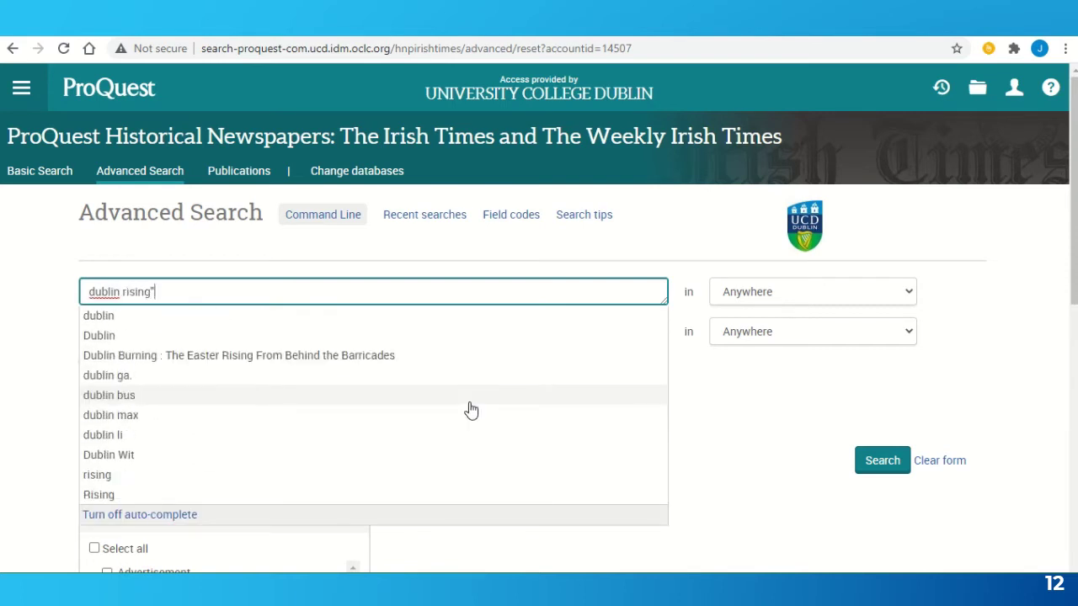
{"action": "key", "text": "Escape"}
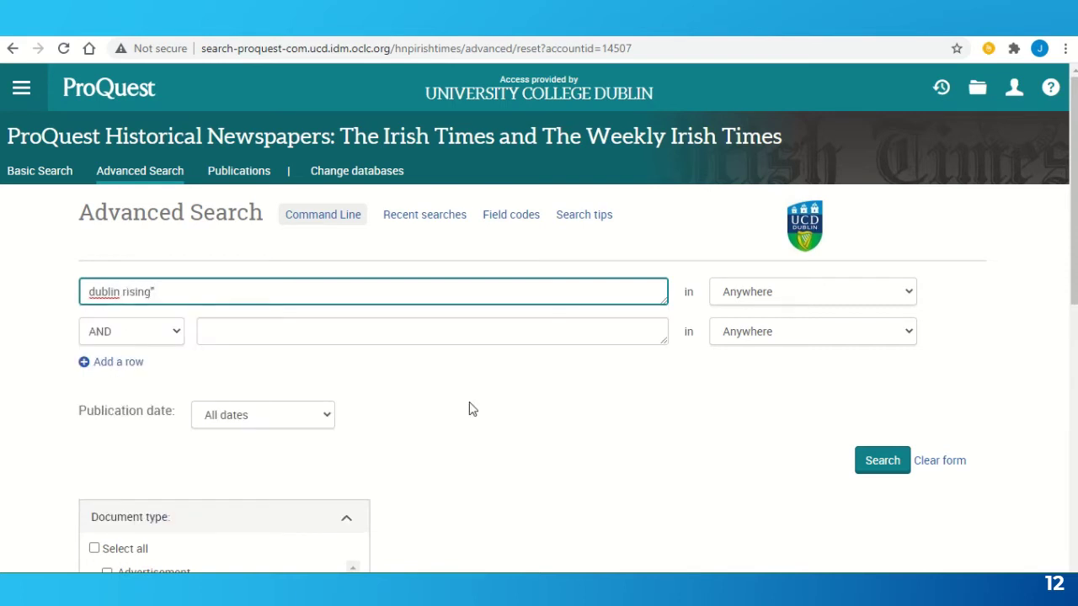
{"action": "key", "text": "ctrl+Left"}
{"action": "key", "text": "ctrl+Left"}
{"action": "type", "text": "\""}
- Add a second row joined with OR for the quoted phrase "sinn fein revolt"
{"action": "left_click", "coordinate": [348, 342]}
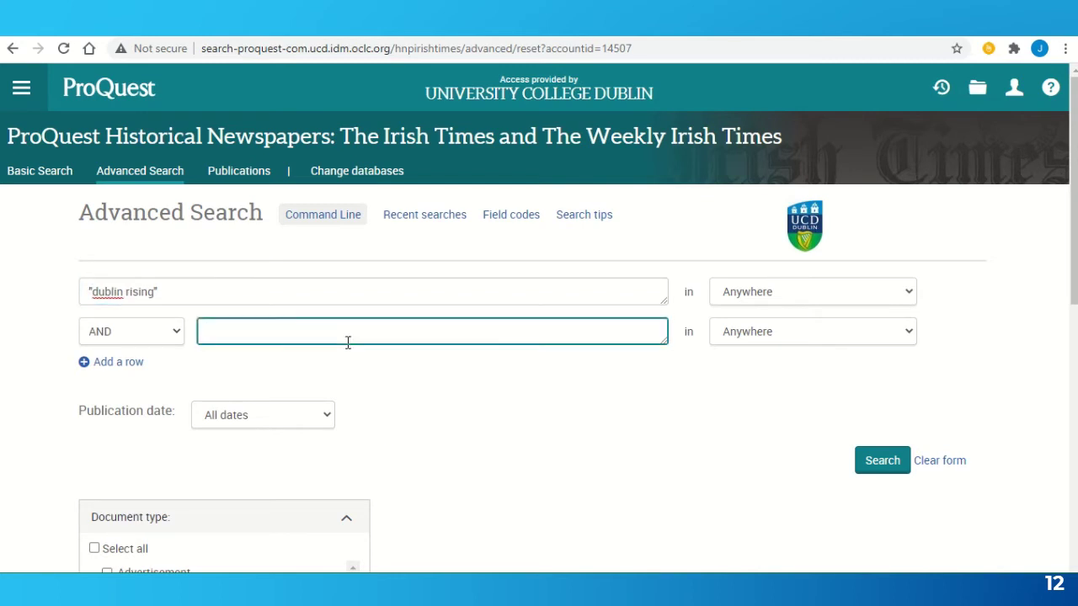
{"action": "left_click", "coordinate": [122, 338]}
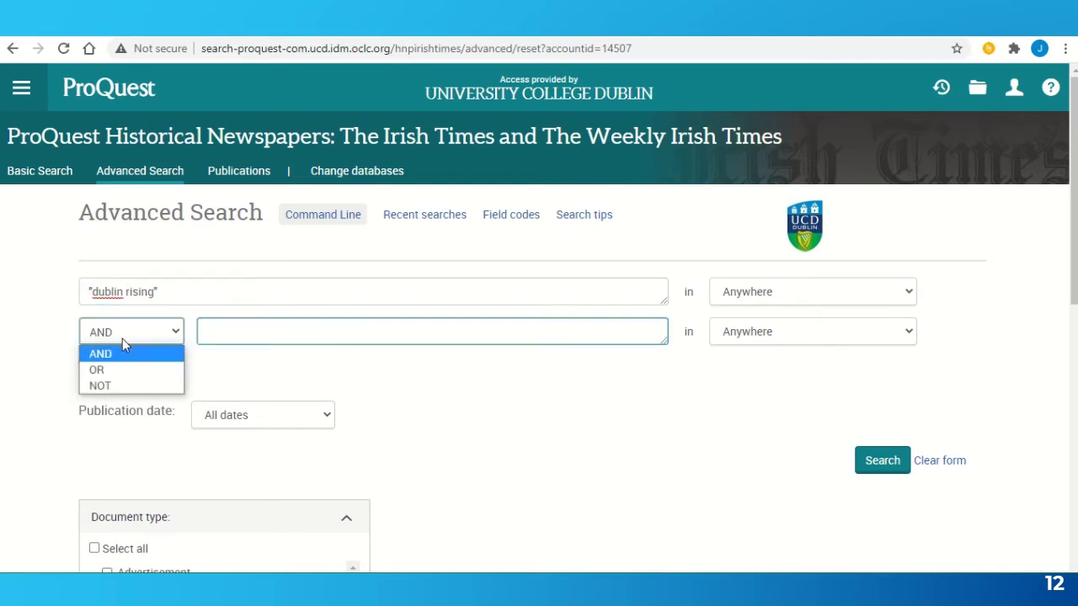
{"action": "left_click", "coordinate": [133, 367]}
{"action": "left_click", "coordinate": [239, 330]}
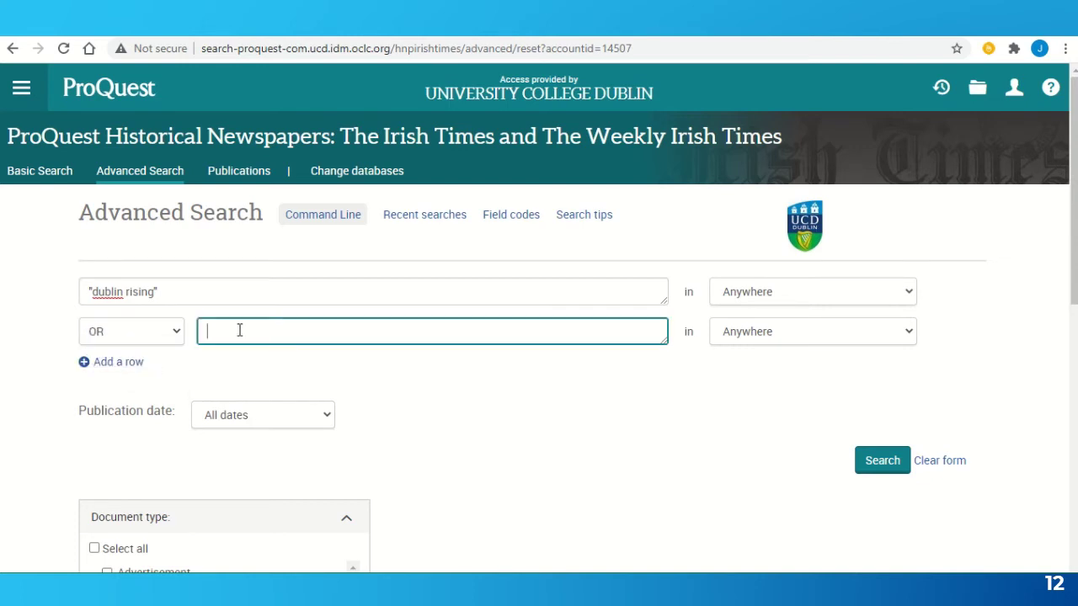
{"action": "type", "text": "sinn f"}
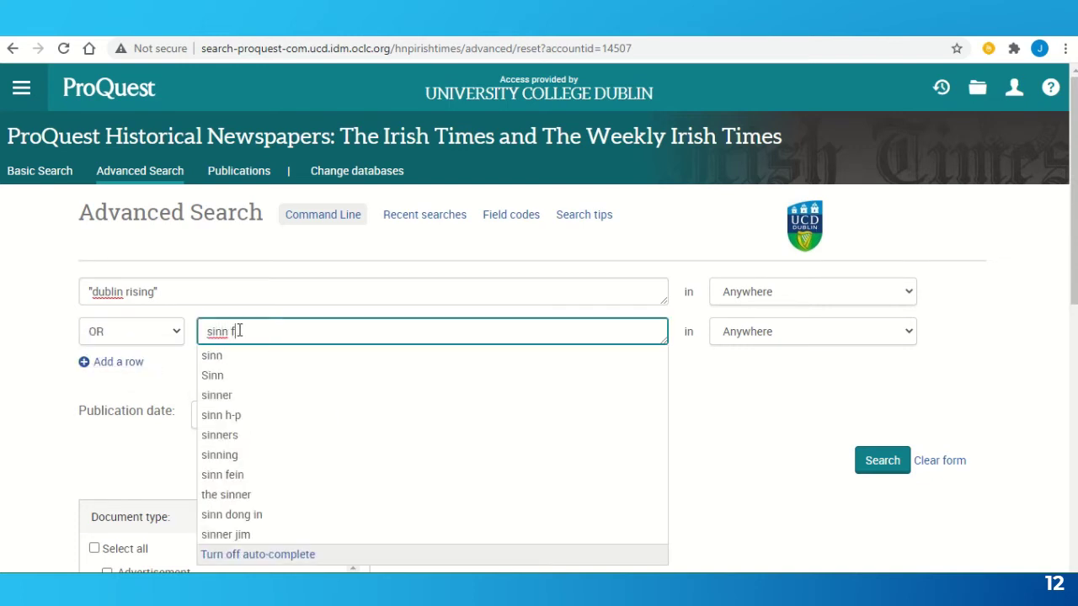
{"action": "type", "text": "ein revolt\""}
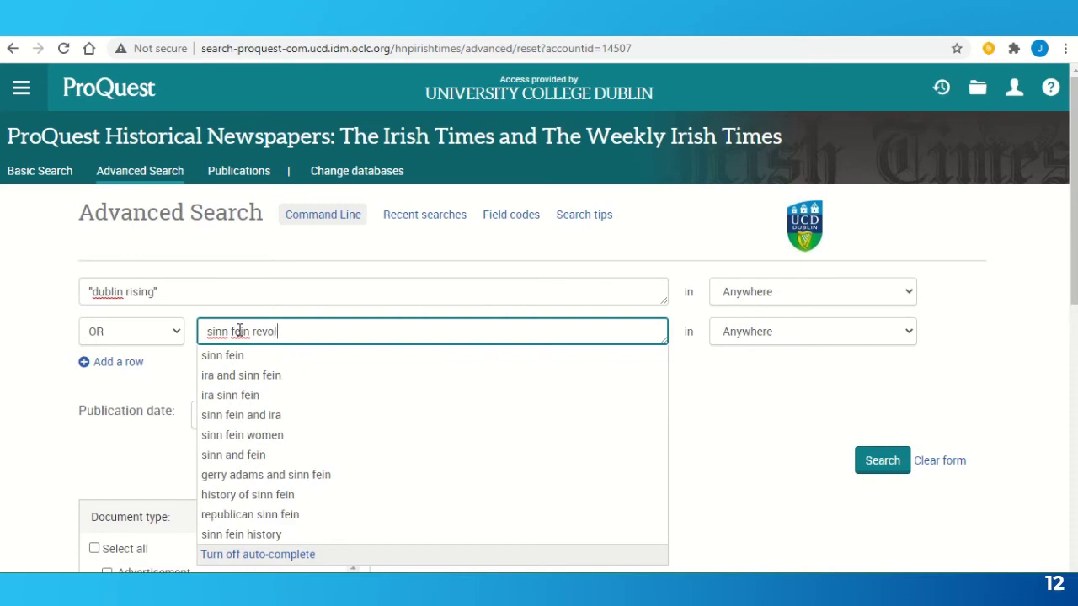
{"action": "key", "text": "ctrl+Left"}
{"action": "key", "text": "ctrl+Left"}
{"action": "key", "text": "ctrl+Left"}
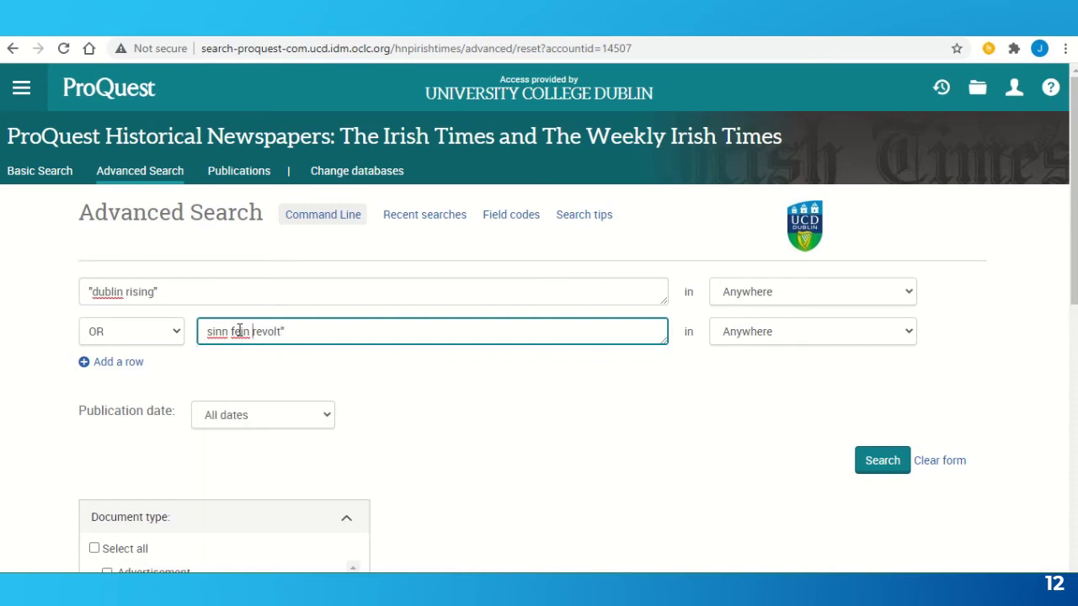
{"action": "type", "text": "\""}
- Run the "dublin rising" OR "sinn fein revolt" search and scroll to results such as 'DUBLIN RISING A WAR'
{"action": "left_click", "coordinate": [867, 462]}
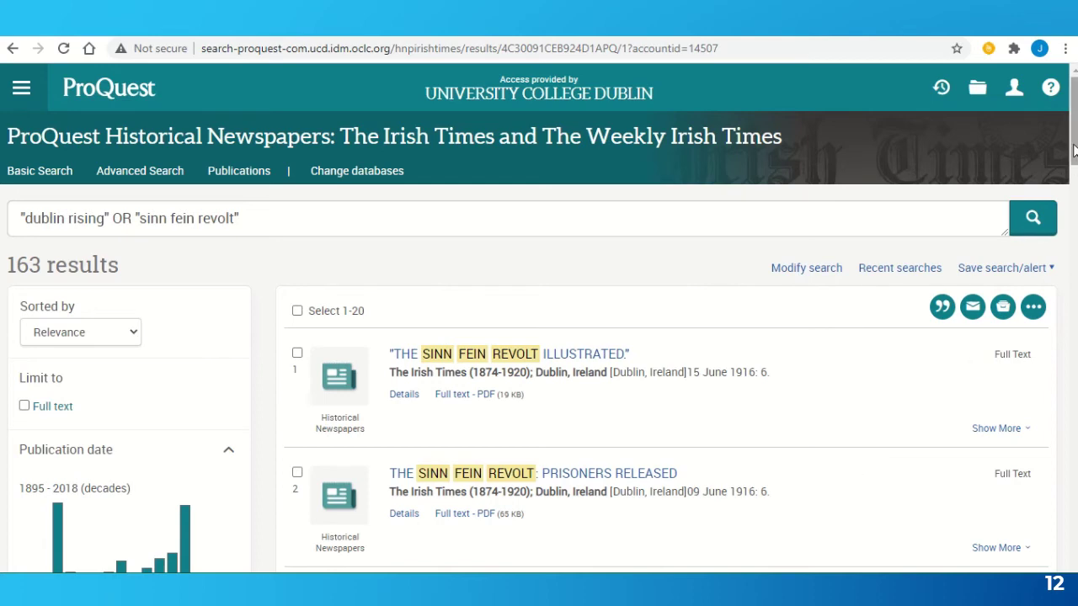
{"action": "left_click_drag", "start_coordinate": [1074, 150], "coordinate": [1074, 280]}
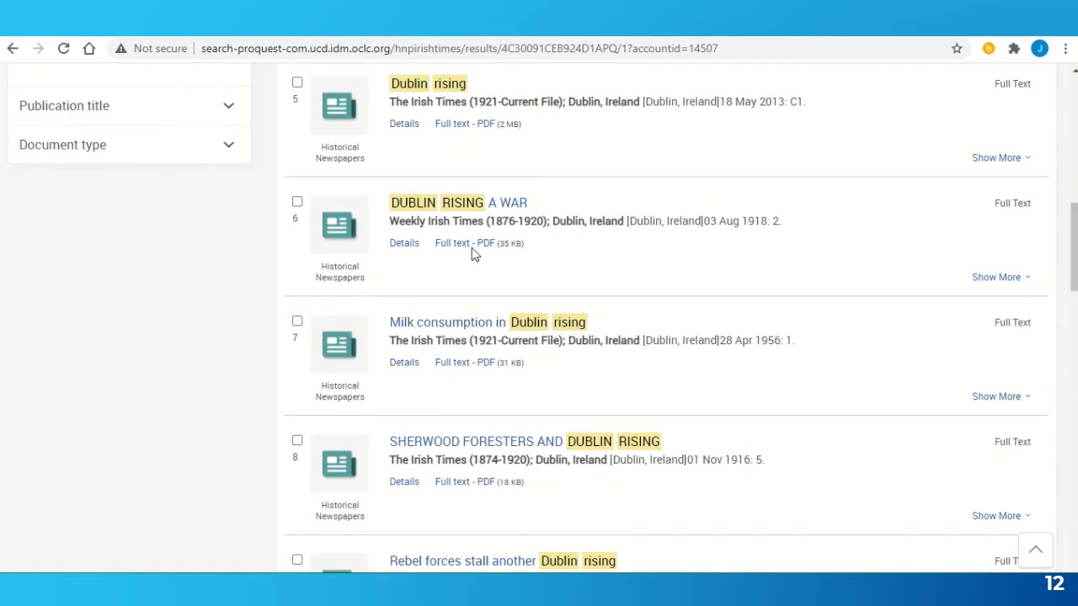
- Read the 1918 'DUBLIN RISING A WAR' article PDF, then go back to Advanced Search
{"action": "left_click", "coordinate": [446, 207]}
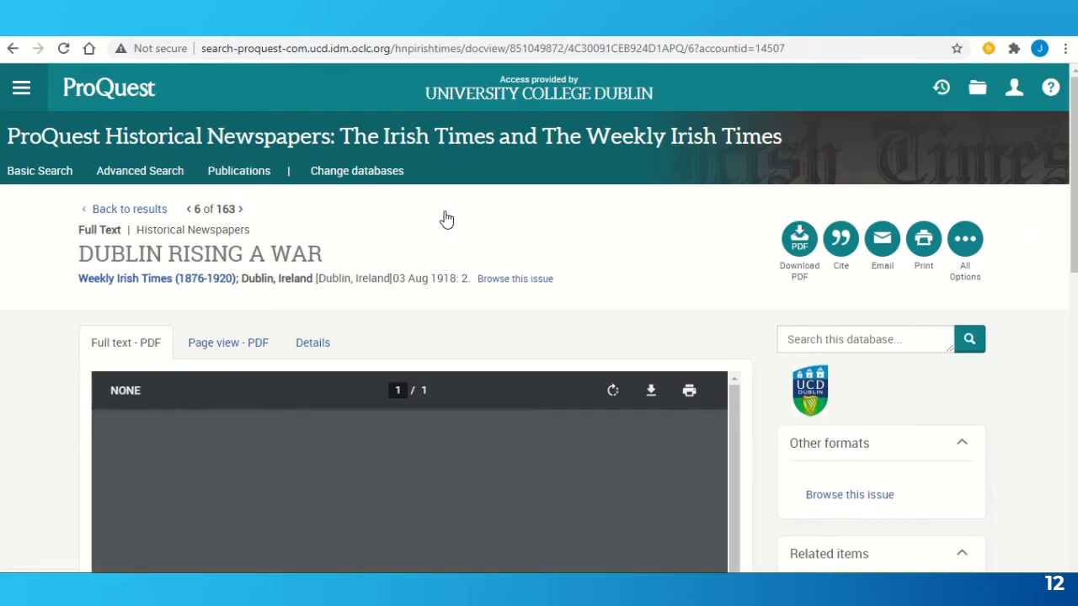
{"action": "scroll", "coordinate": [447, 219], "scroll_direction": "down", "scroll_amount": 5}
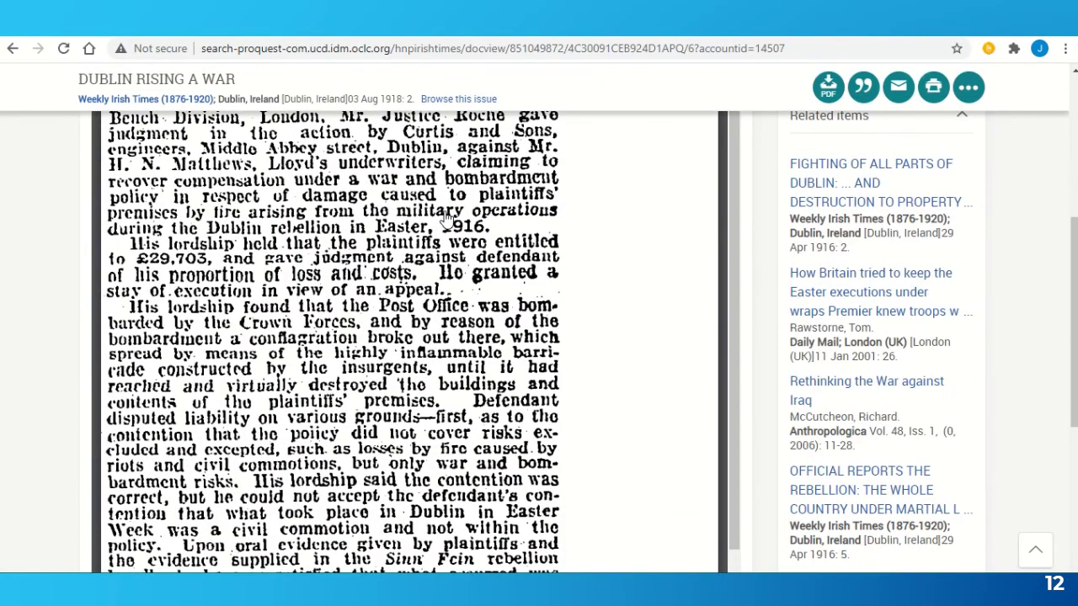
{"action": "scroll", "coordinate": [446, 217], "scroll_direction": "up", "scroll_amount": 1}
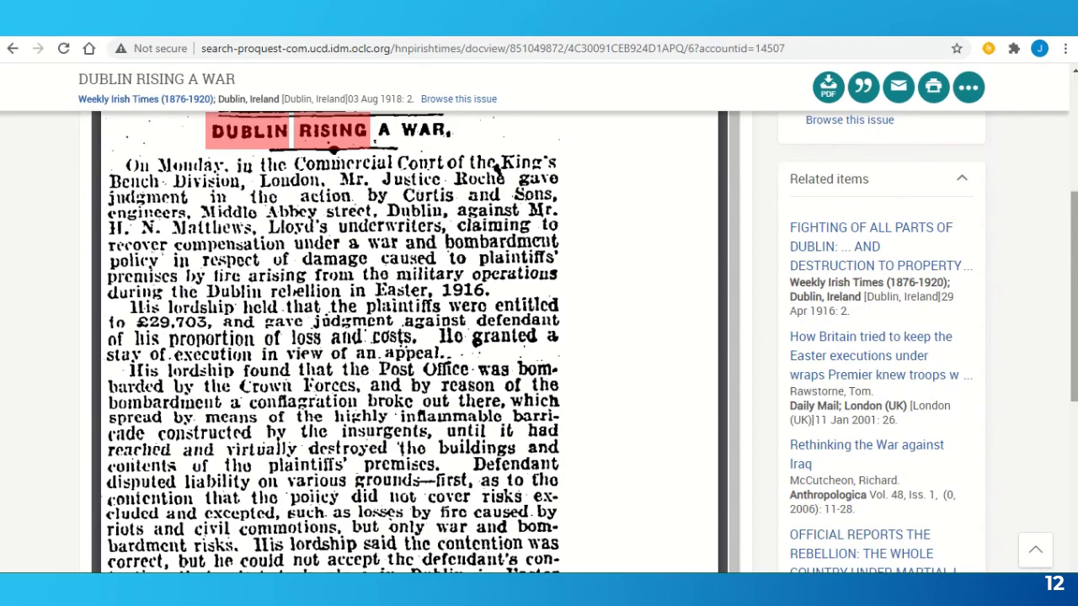
{"action": "scroll", "coordinate": [539, 320], "scroll_direction": "up", "scroll_amount": 5}
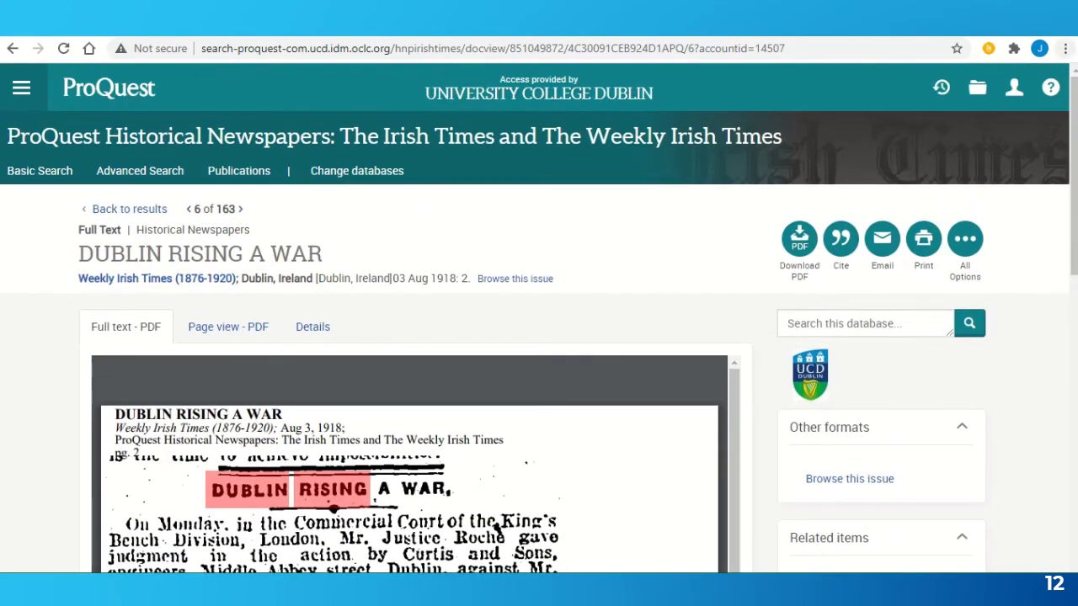
{"action": "left_click", "coordinate": [142, 172]}
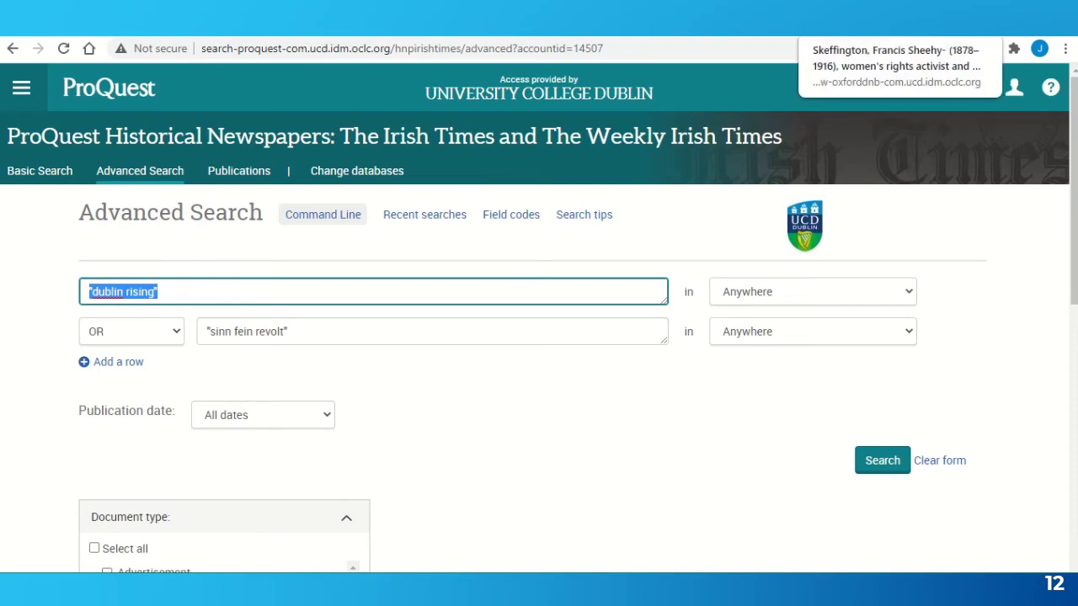
- Switch to the Oxford DNB tab and scroll through the Francis Sheehy-Skeffington (1878–1916) entry
{"action": "key", "text": "ctrl+Tab"}
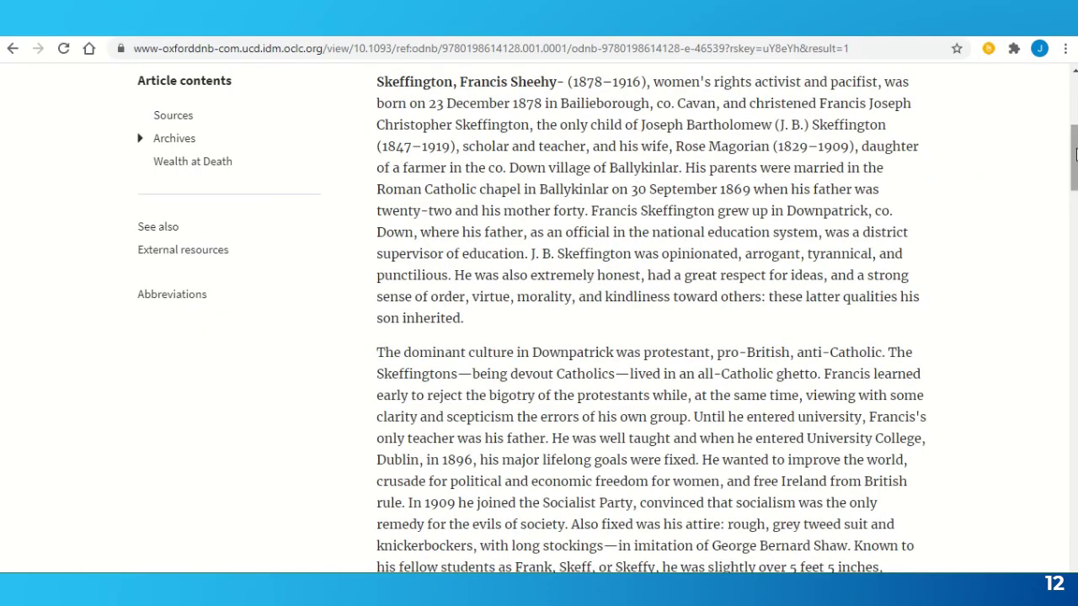
{"action": "scroll", "coordinate": [1075, 154], "scroll_direction": "up", "scroll_amount": 5}
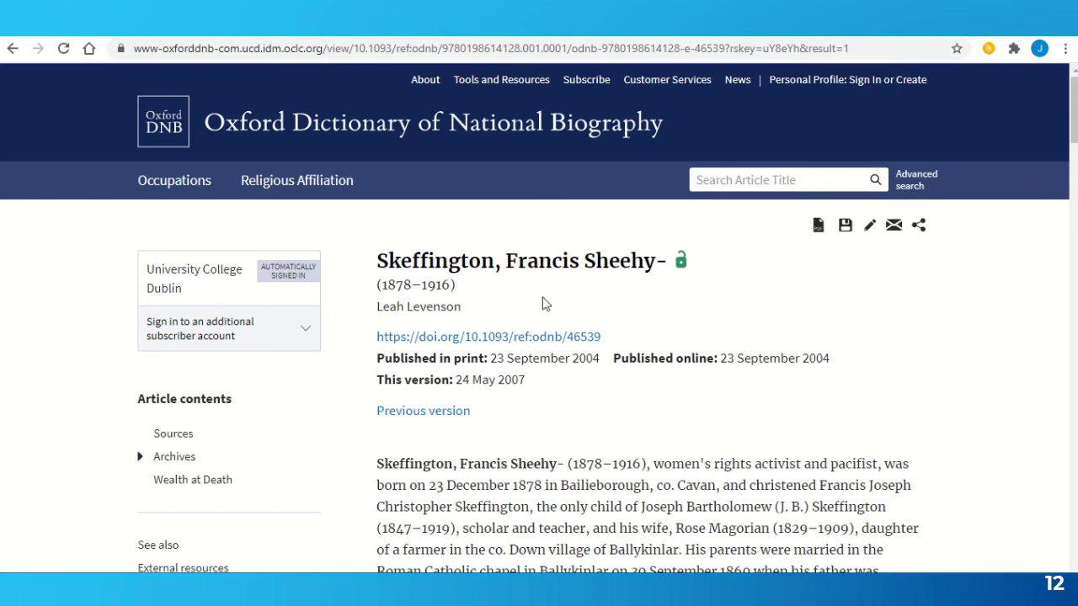
{"action": "scroll", "coordinate": [649, 386], "scroll_direction": "down", "scroll_amount": 3}
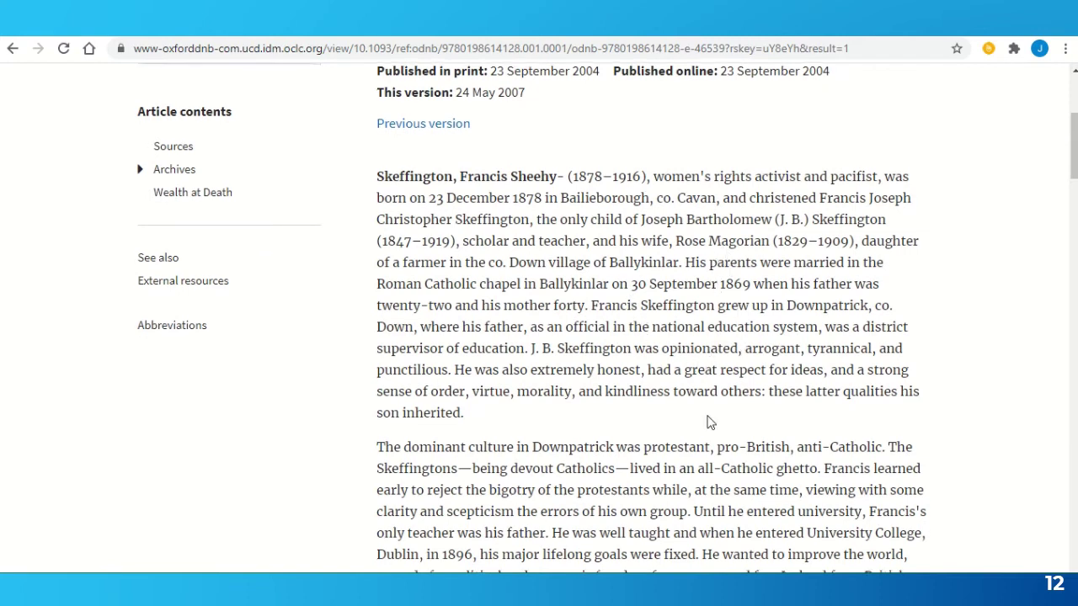
{"action": "scroll", "coordinate": [708, 421], "scroll_direction": "down", "scroll_amount": 2}
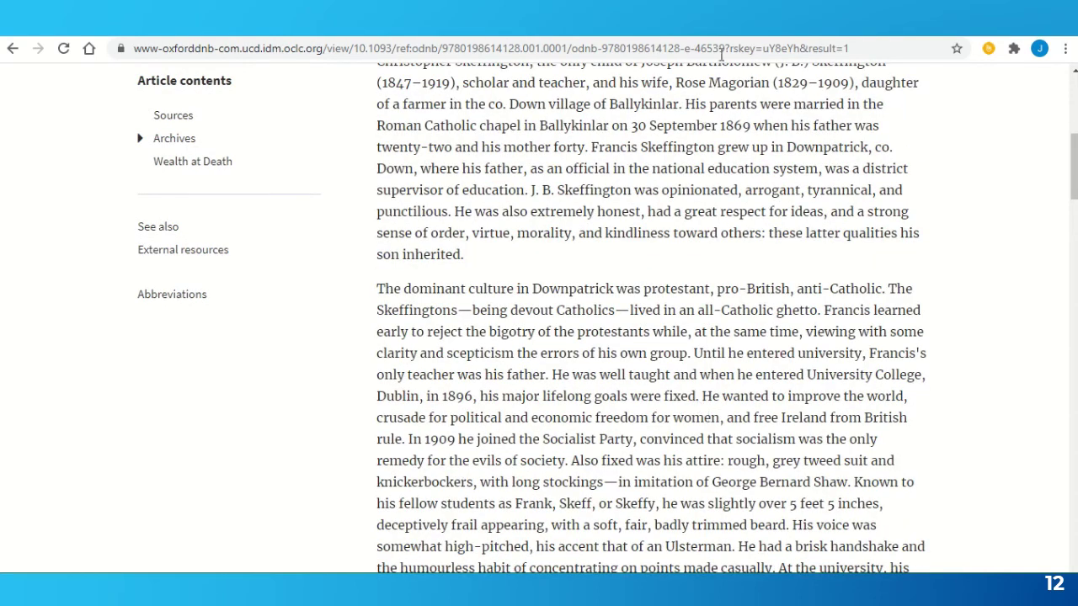
- In ProQuest, clear the form and enter the quoted search term "francis sheehy skeffington"
{"action": "left_click", "coordinate": [758, 19]}
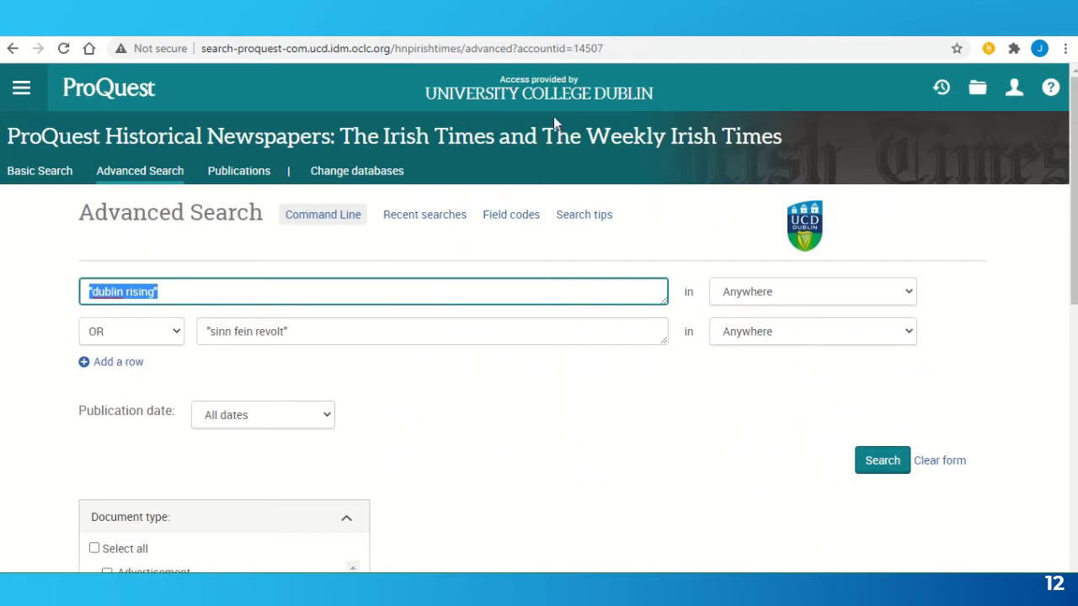
{"action": "left_click", "coordinate": [958, 468]}
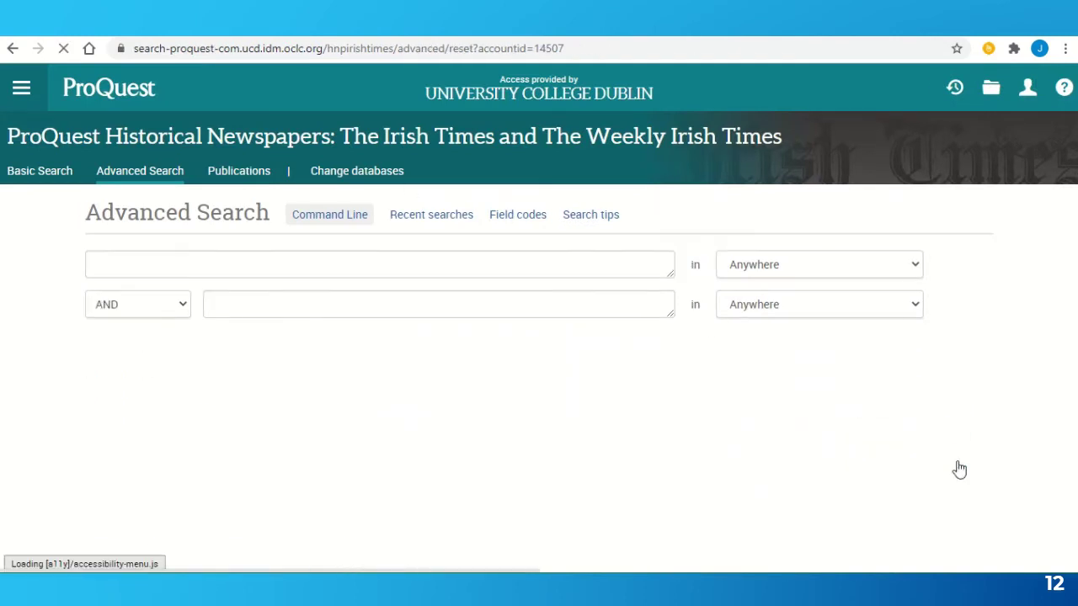
{"action": "type", "text": "f"}
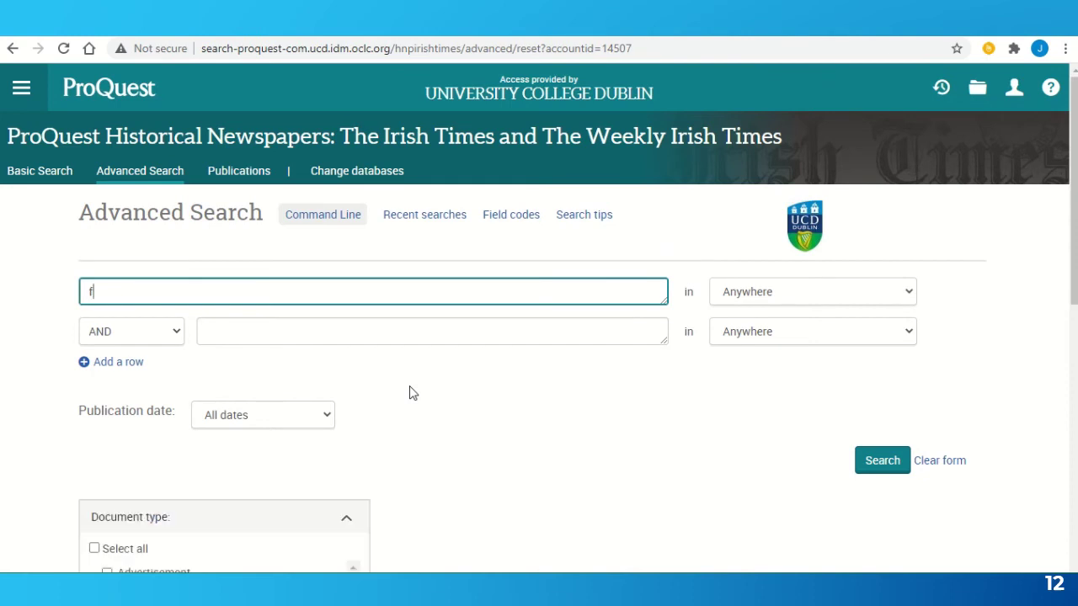
{"action": "type", "text": "ranc"}
{"action": "type", "text": "sheehy ske"}
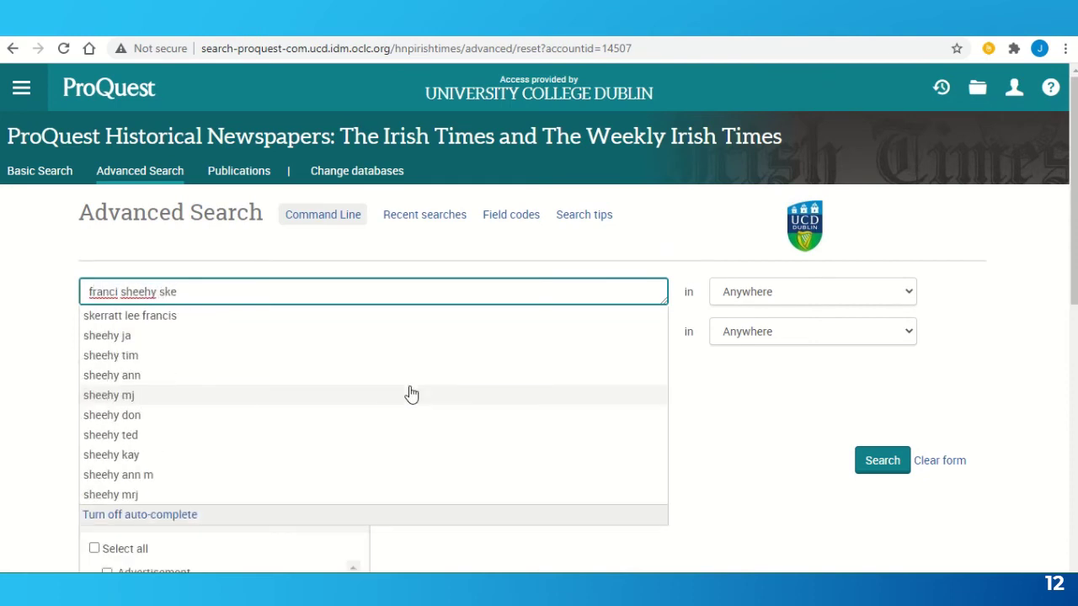
{"action": "type", "text": "ffington\""}
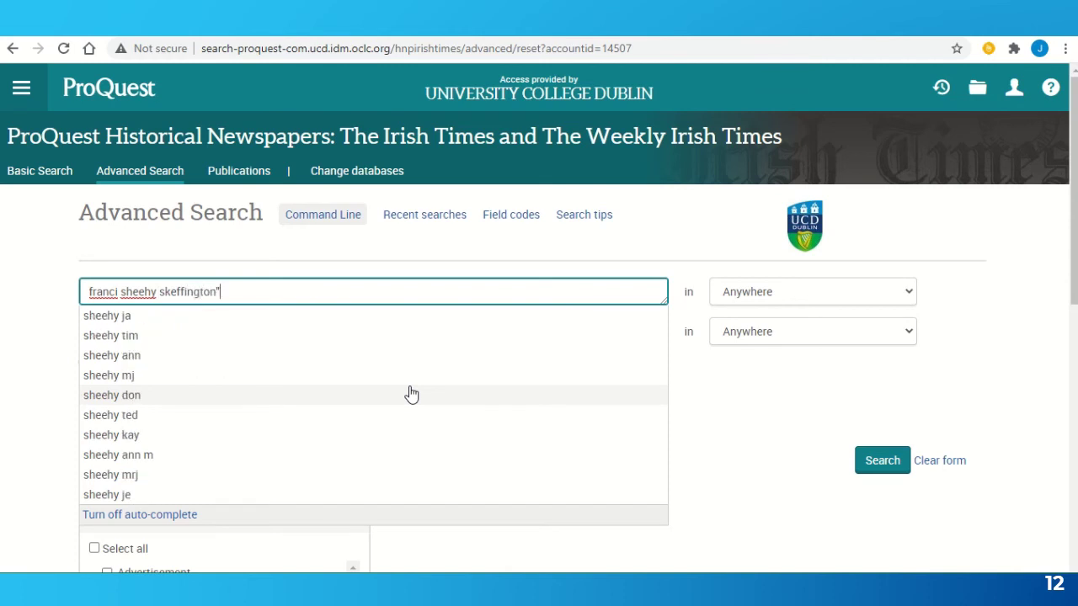
{"action": "key", "text": "ctrl+Left"}
{"action": "key", "text": "ctrl+Left"}
{"action": "key", "text": "ctrl+Left"}
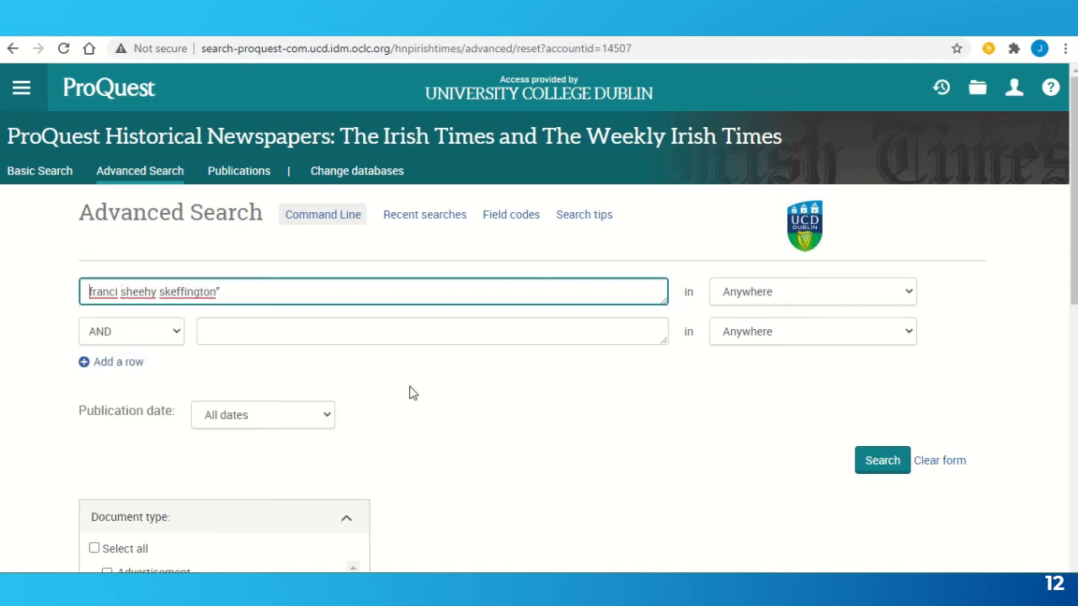
{"action": "type", "text": "\""}
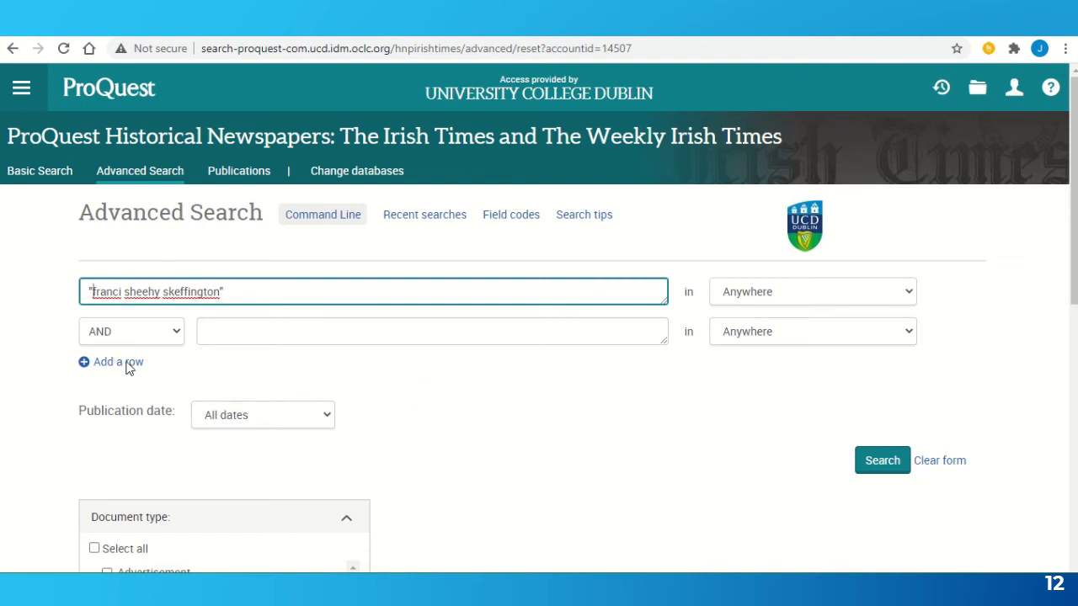
{"action": "left_click", "coordinate": [121, 292]}
{"action": "type", "text": "s"}
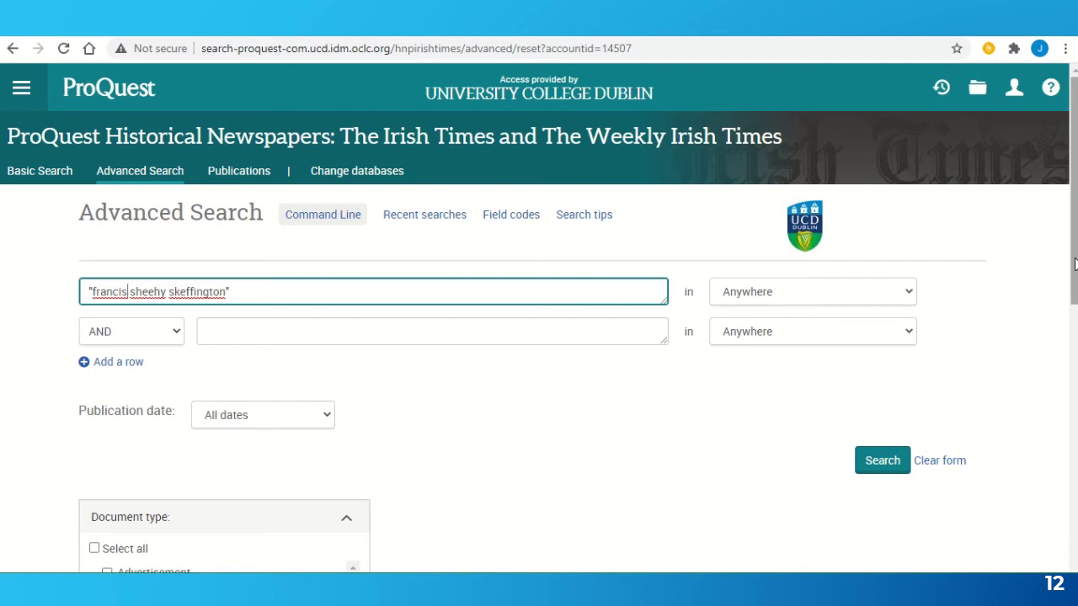
{"action": "left_click_drag", "start_coordinate": [1074, 264], "coordinate": [1074, 355]}
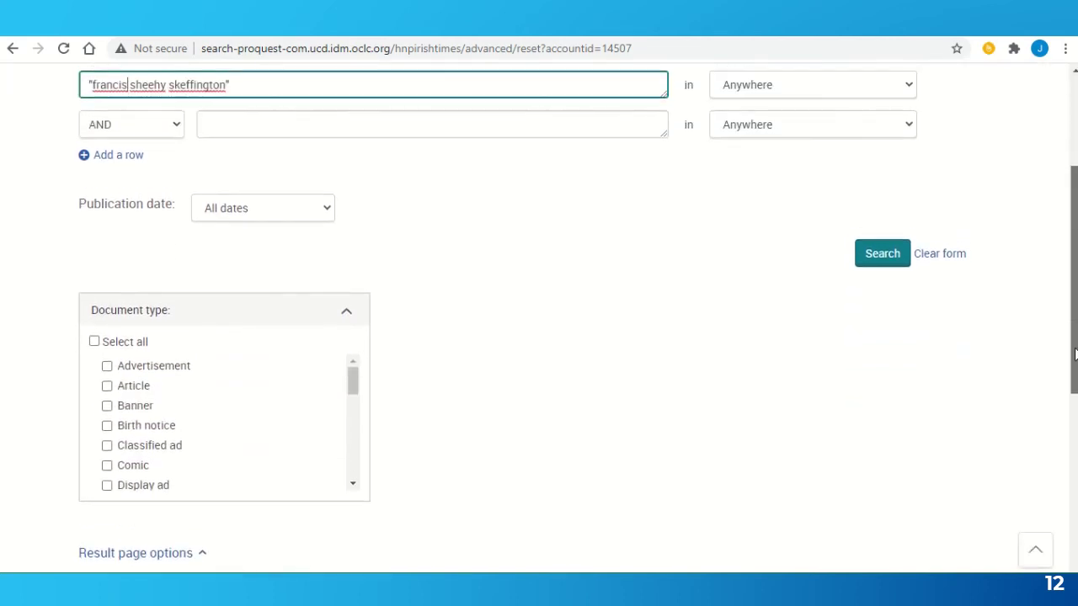
- Limit the publication date to a specific range from 1900 to 1920
{"action": "left_click", "coordinate": [315, 219]}
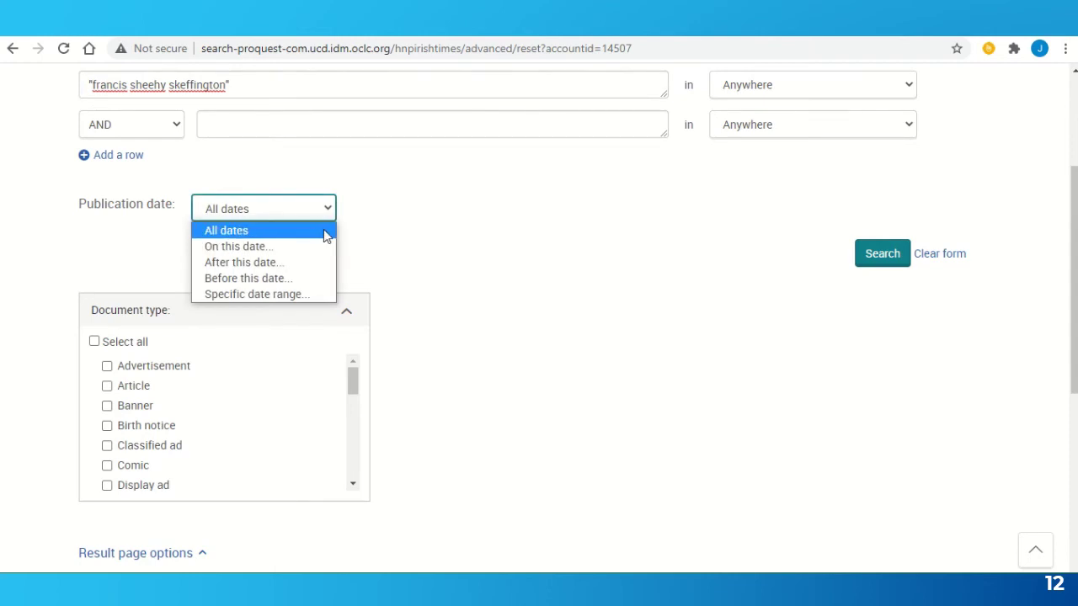
{"action": "left_click", "coordinate": [316, 294]}
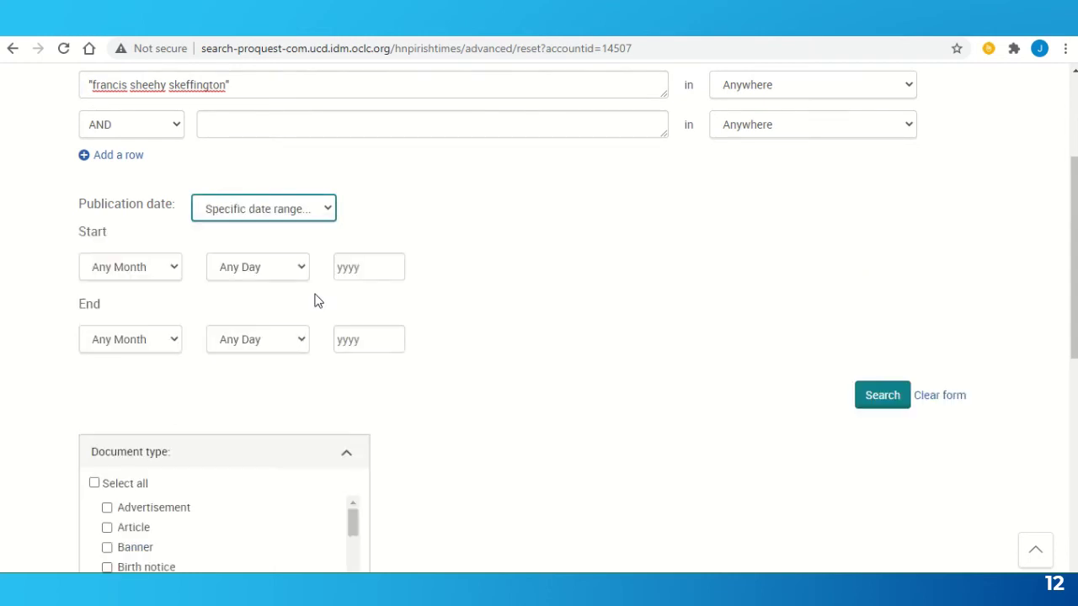
{"action": "left_click", "coordinate": [351, 266]}
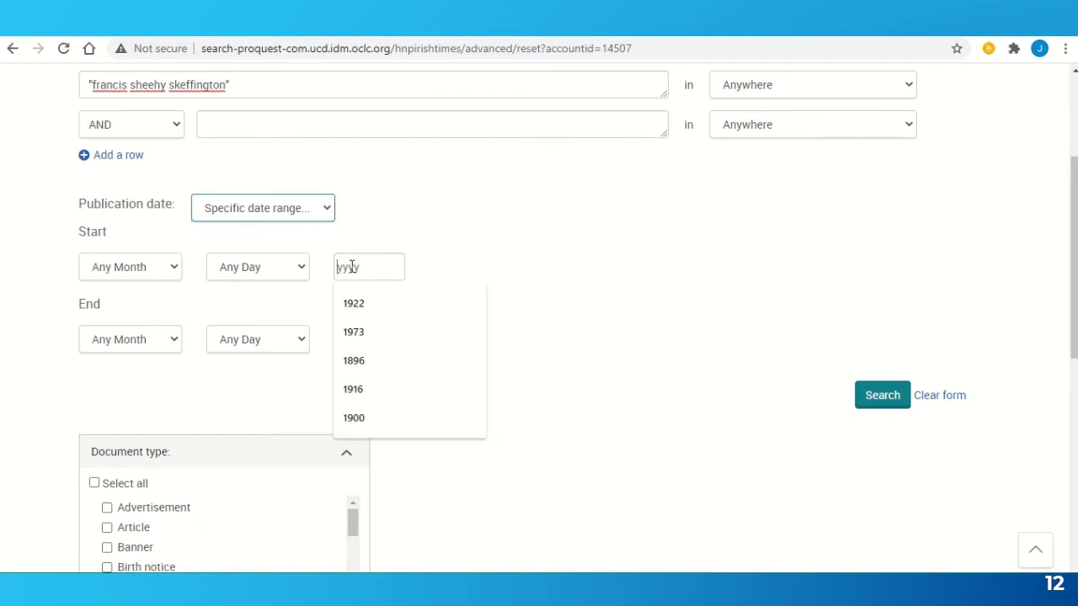
{"action": "type", "text": "1900"}
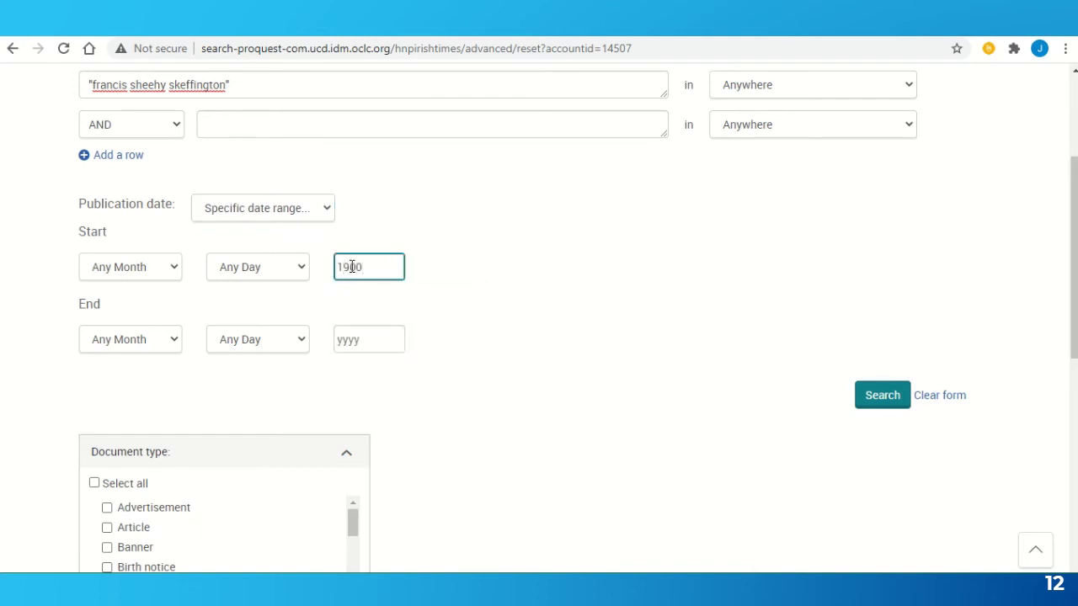
{"action": "left_click", "coordinate": [348, 339]}
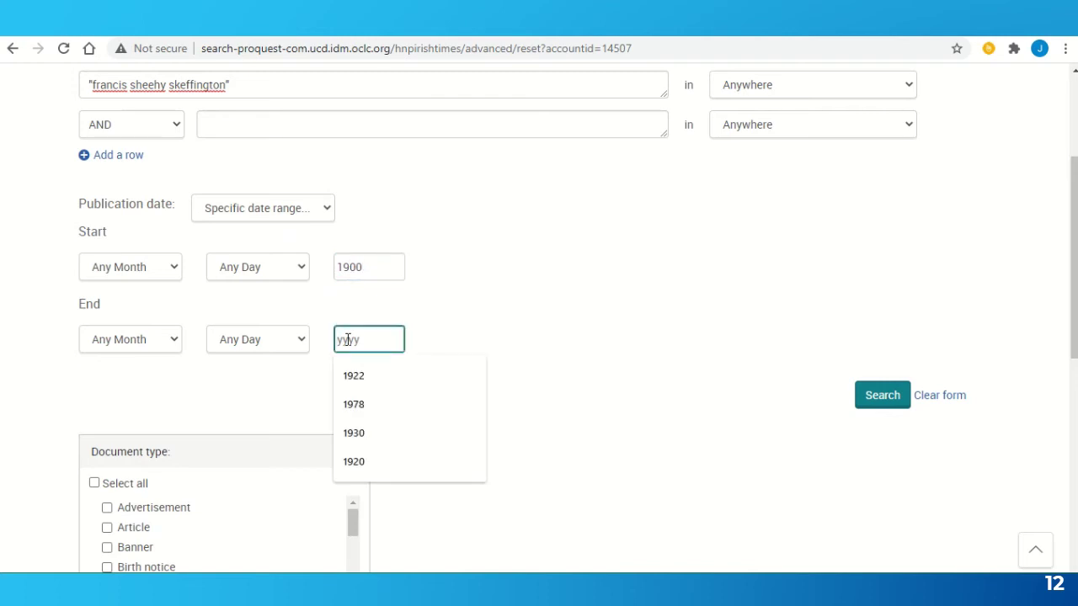
{"action": "type", "text": "1920"}
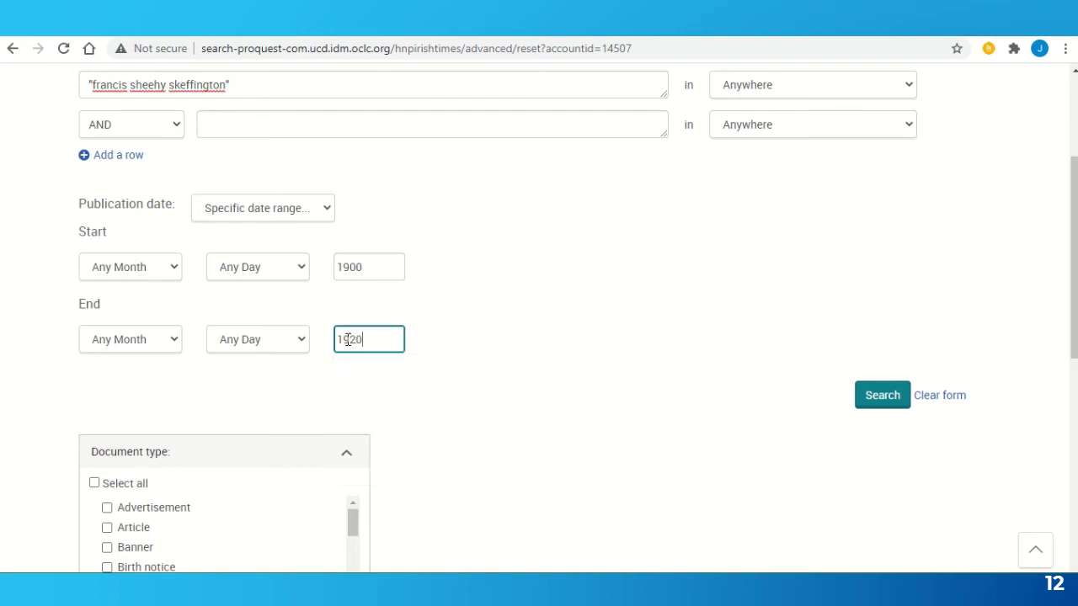
{"action": "left_click", "coordinate": [690, 357]}
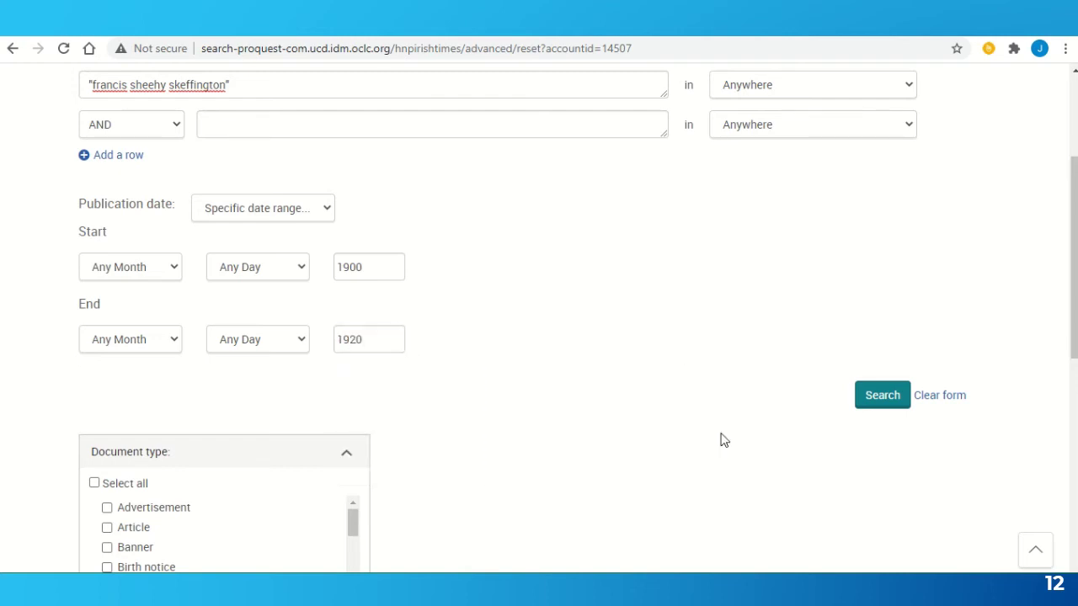
- Run the 1900–1920 search and open the Portobello Barracks shootings article
{"action": "left_click", "coordinate": [879, 403]}
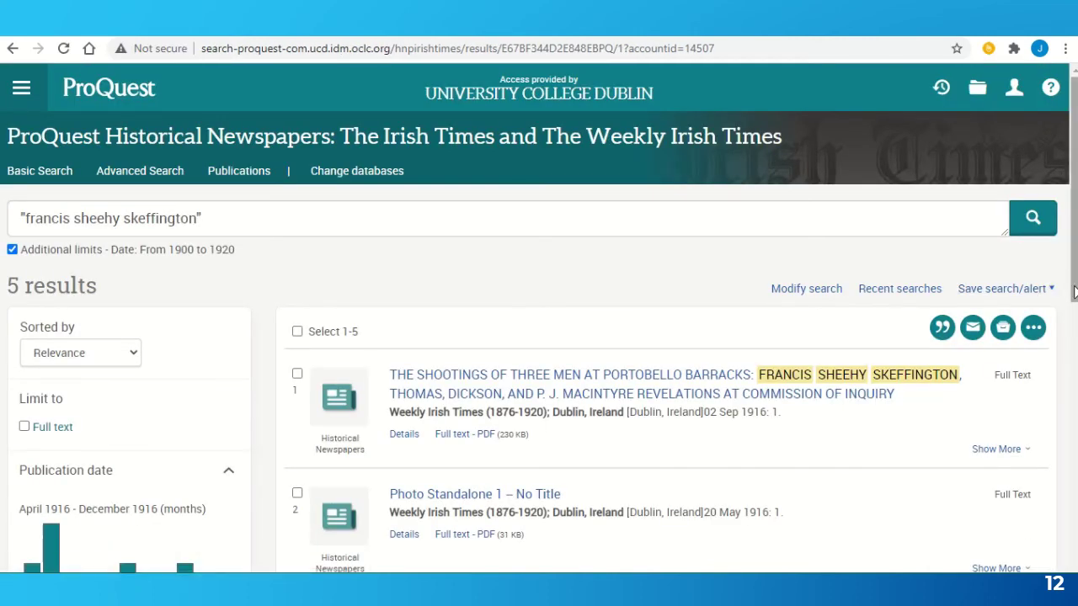
{"action": "scroll", "coordinate": [1074, 291], "scroll_direction": "down", "scroll_amount": 2}
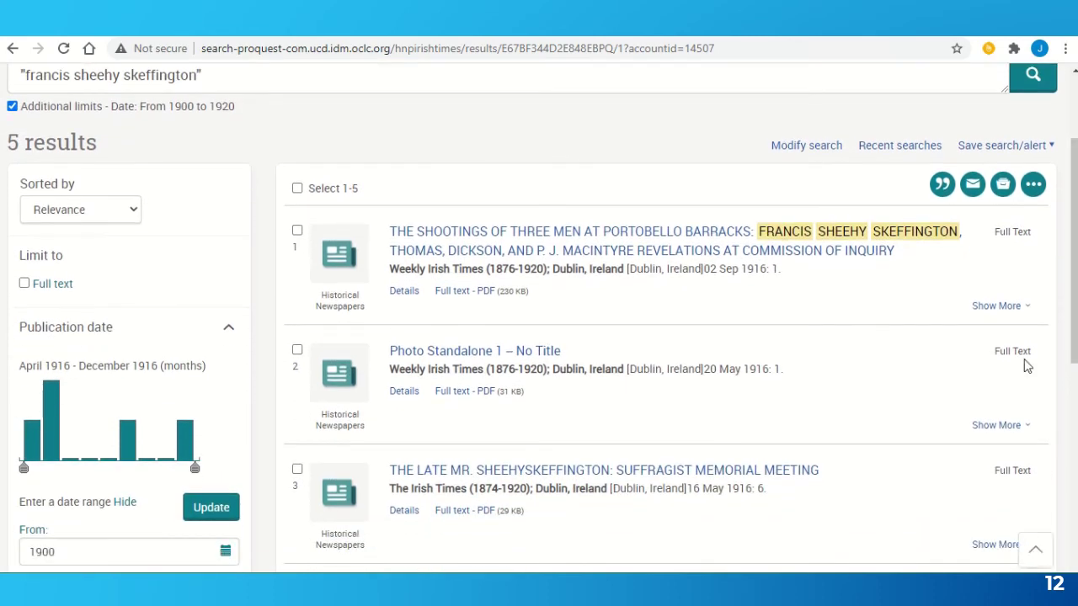
{"action": "left_click", "coordinate": [692, 245]}
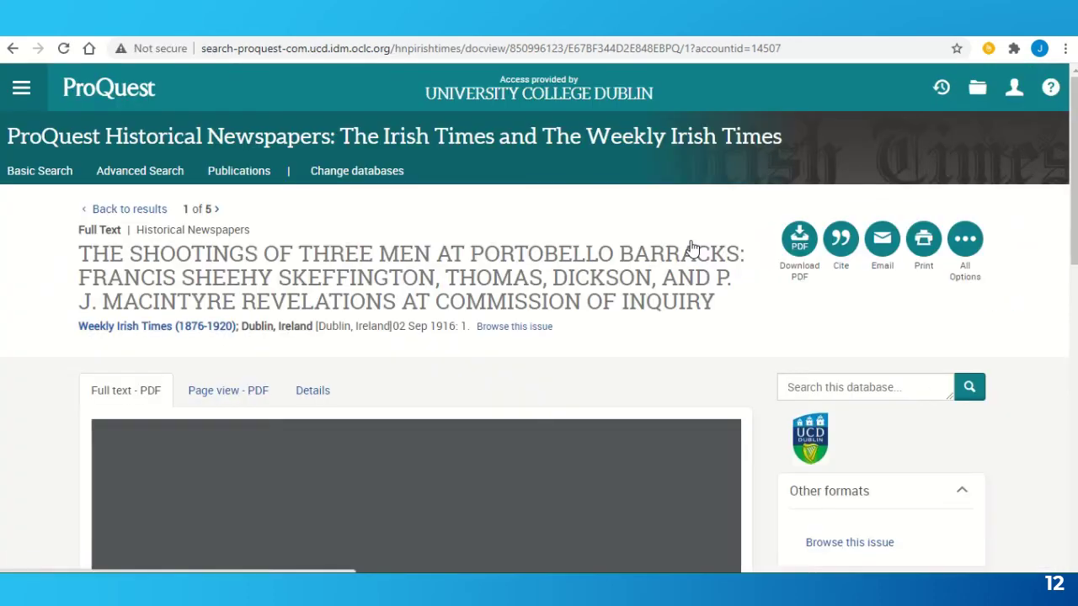
- Scroll through the article PDF, then return to the 5 results
{"action": "scroll", "coordinate": [691, 247], "scroll_direction": "down", "scroll_amount": 6}
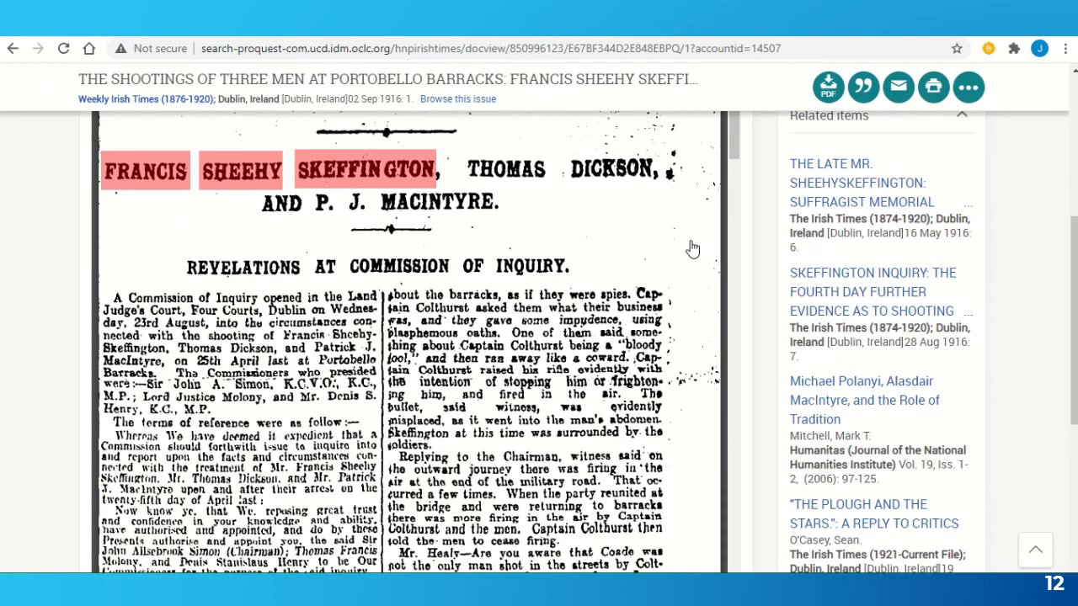
{"action": "scroll", "coordinate": [692, 248], "scroll_direction": "down", "scroll_amount": 1}
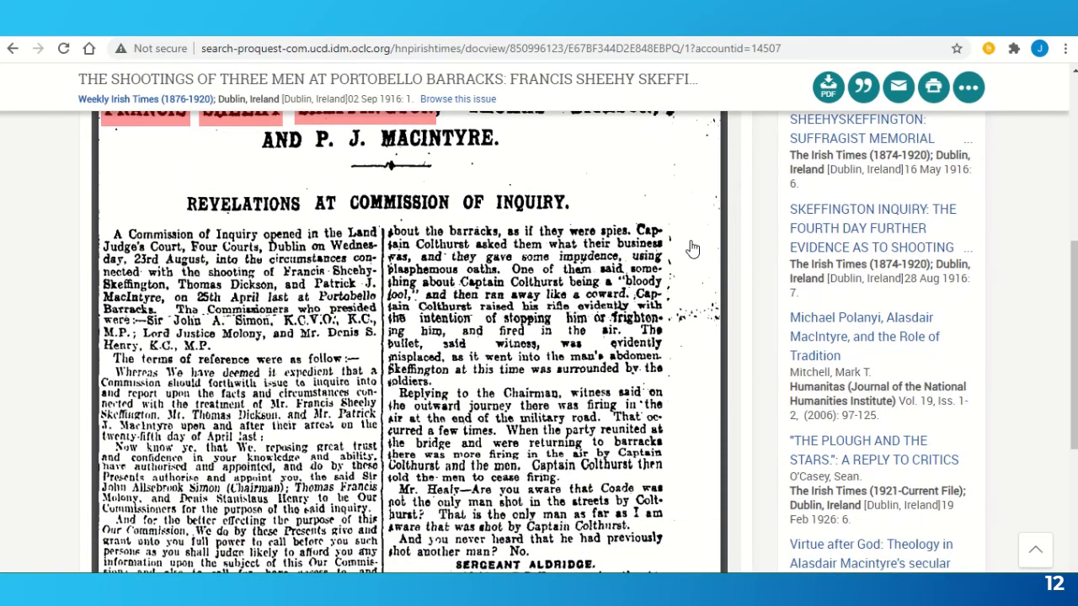
{"action": "scroll", "coordinate": [692, 248], "scroll_direction": "up", "scroll_amount": 2}
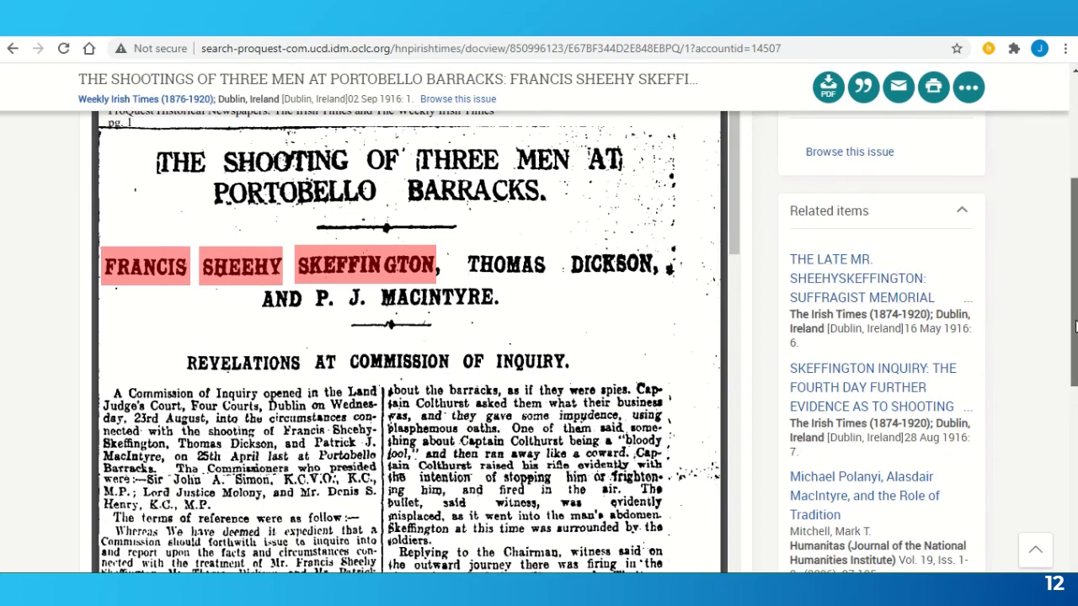
{"action": "left_click_drag", "start_coordinate": [1075, 327], "coordinate": [1075, 223]}
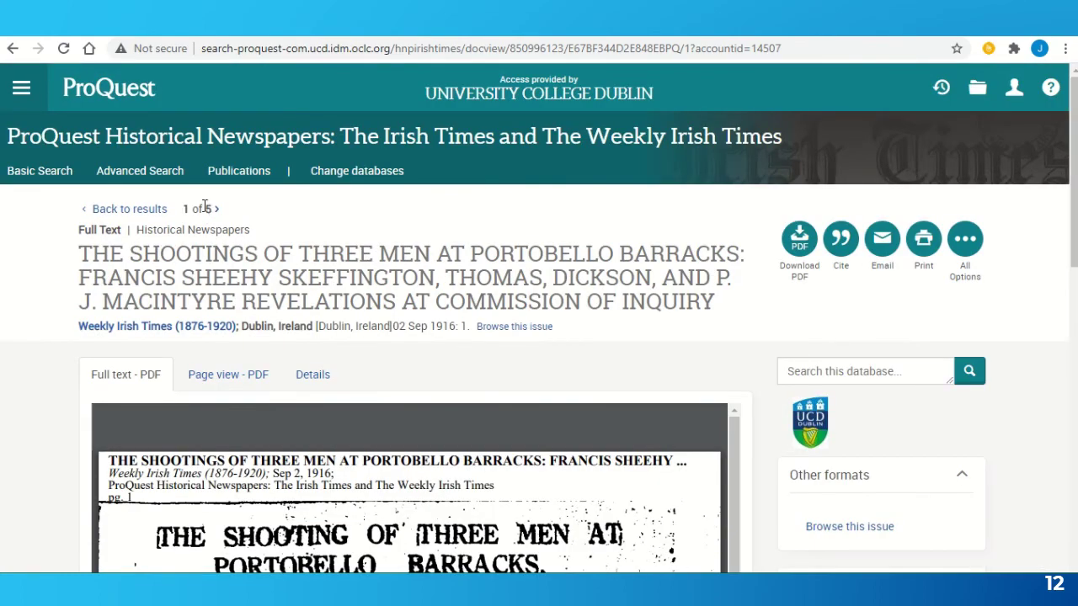
{"action": "left_click", "coordinate": [151, 209]}
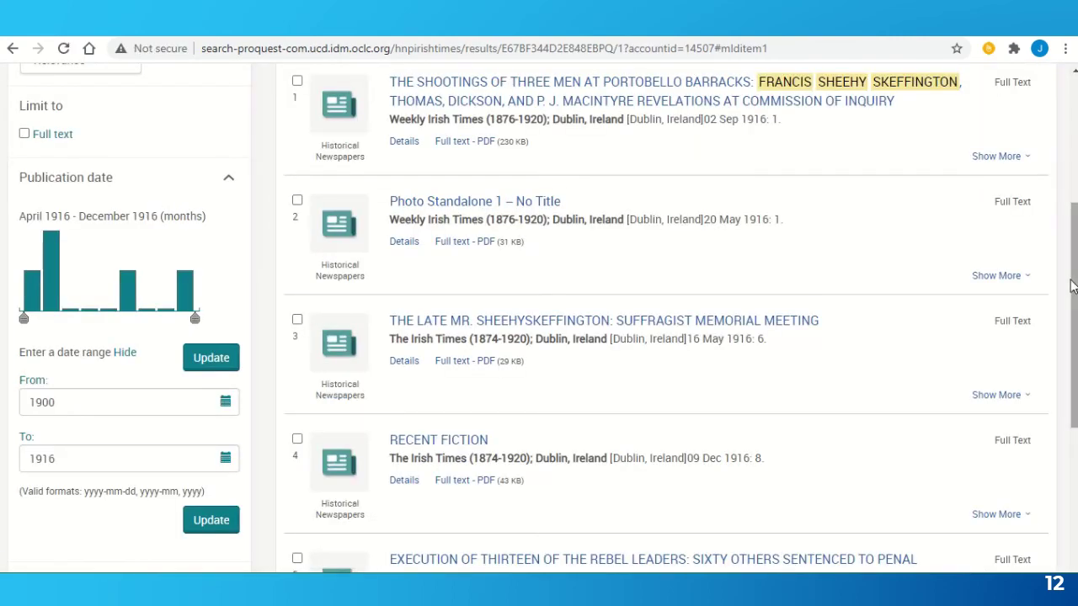
{"action": "left_click_drag", "start_coordinate": [1074, 289], "coordinate": [1073, 160]}
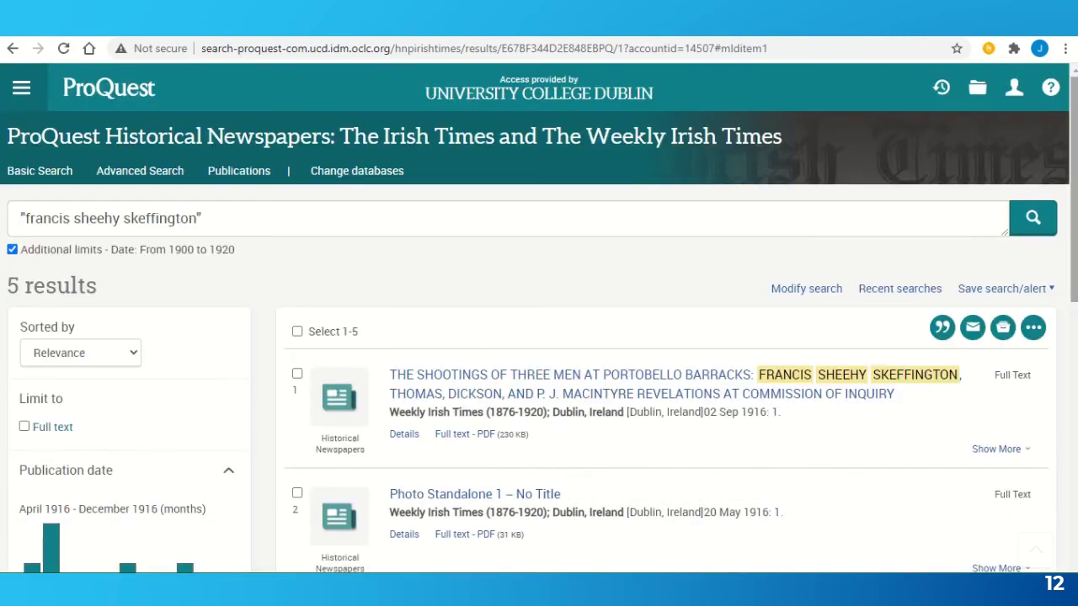
- Drop 'francis' from the first field, add 'suffrage' as a second term, and search again
{"action": "left_click", "coordinate": [777, 296]}
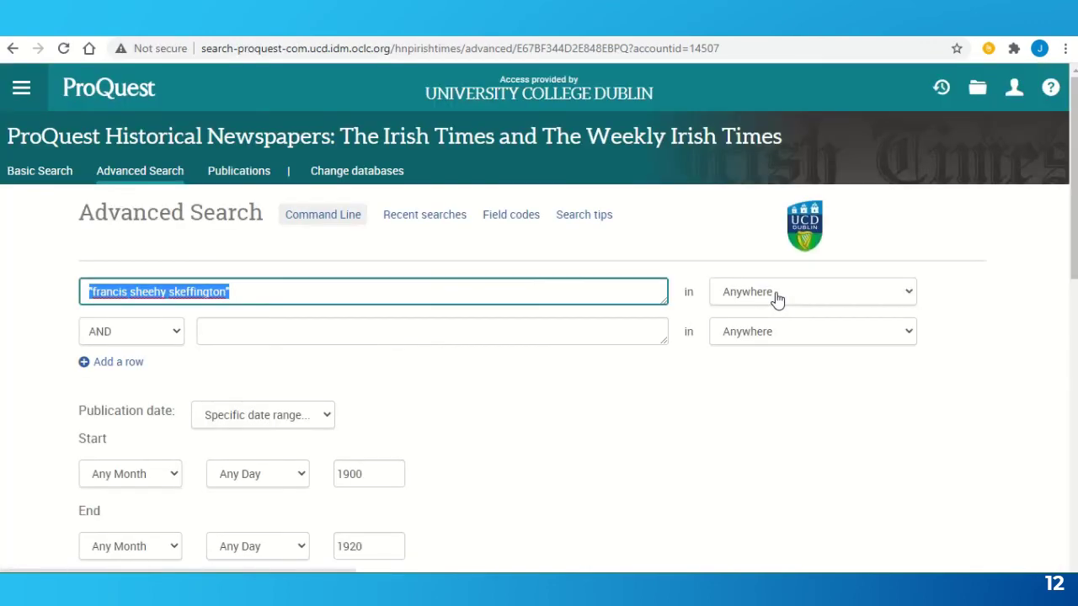
{"action": "left_click", "coordinate": [132, 293]}
{"action": "key", "text": "BackSpace"}
{"action": "key", "text": "BackSpace"}
{"action": "key", "text": "BackSpace"}
{"action": "key", "text": "BackSpace"}
{"action": "key", "text": "BackSpace"}
{"action": "key", "text": "BackSpace"}
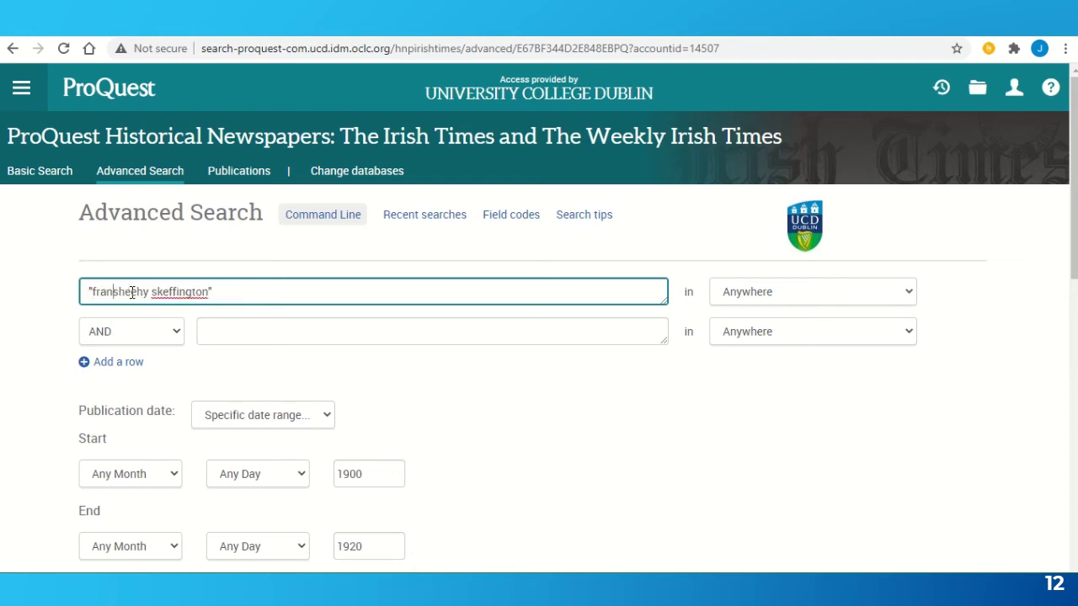
{"action": "key", "text": "BackSpace"}
{"action": "key", "text": "BackSpace"}
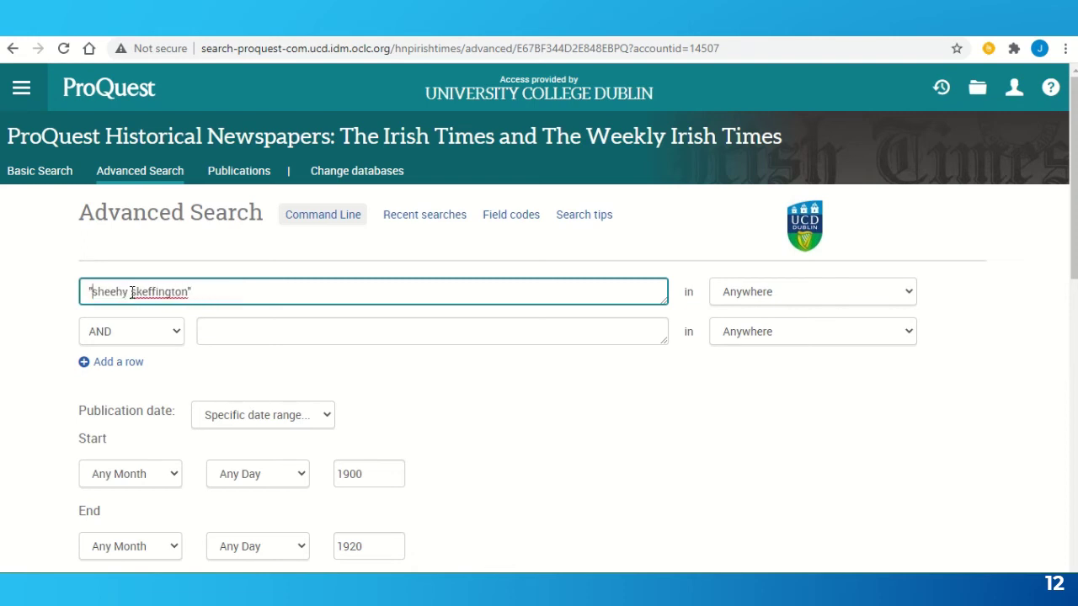
{"action": "left_click", "coordinate": [305, 333]}
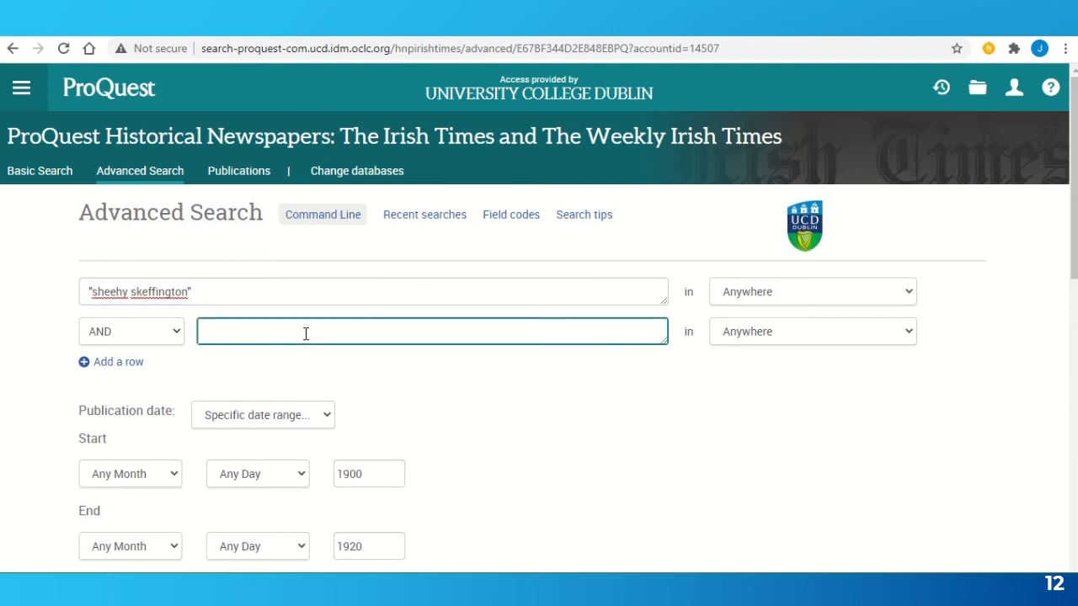
{"action": "type", "text": "suffrage"}
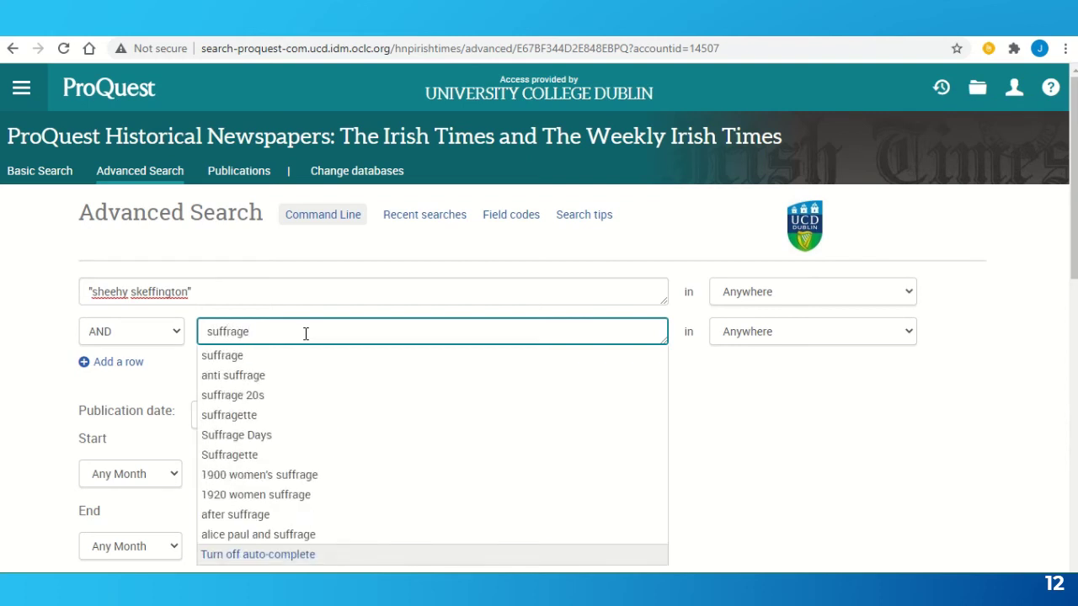
{"action": "left_click", "coordinate": [948, 435]}
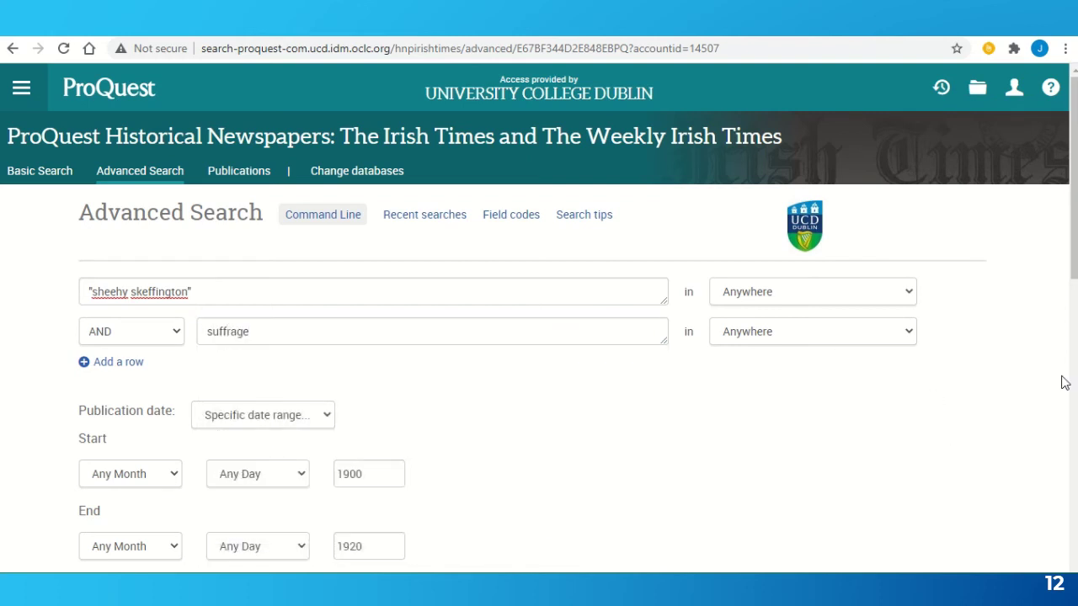
{"action": "scroll", "coordinate": [612, 409], "scroll_direction": "down", "scroll_amount": 2}
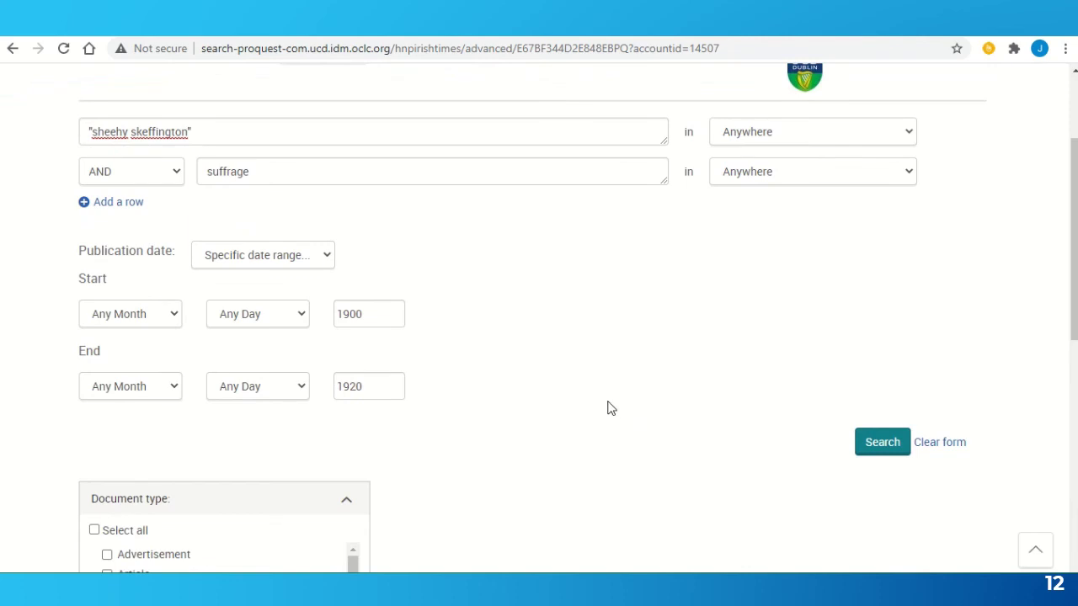
{"action": "left_click", "coordinate": [872, 455]}
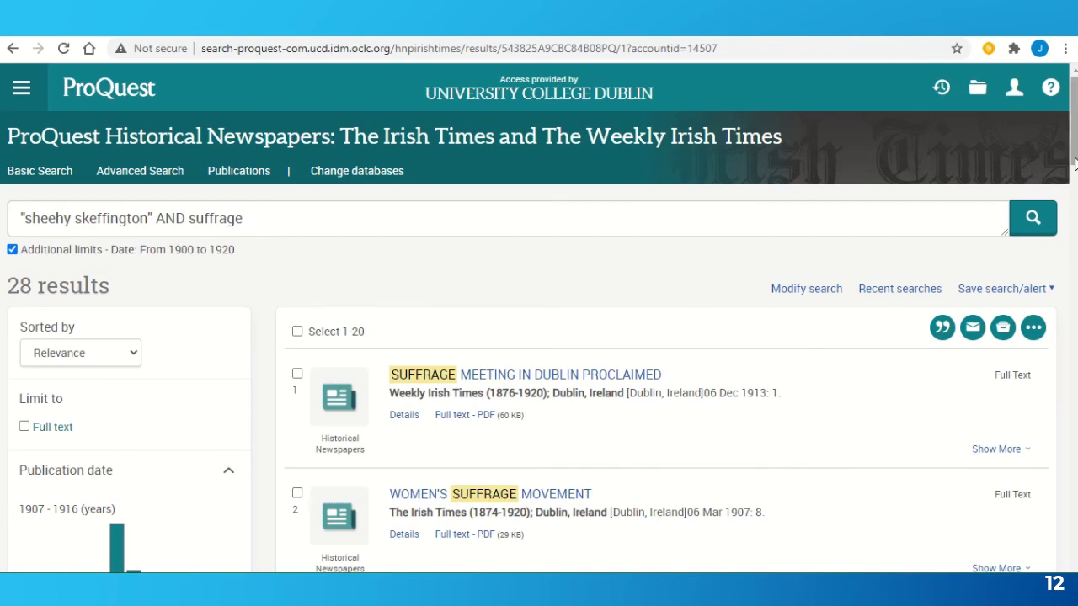
- Read the 'WOMEN'S SUFFRAGE MOVEMENT' article (Irish Times, 06 Mar 1907), then go back to the results
{"action": "scroll", "coordinate": [539, 318], "scroll_direction": "down", "scroll_amount": 3}
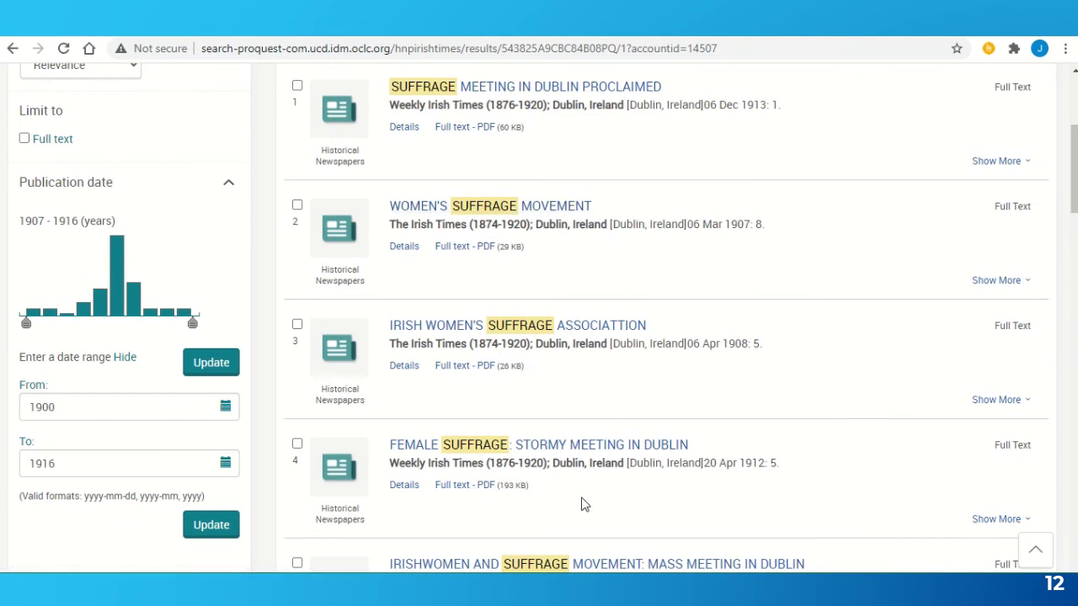
{"action": "left_click", "coordinate": [497, 212]}
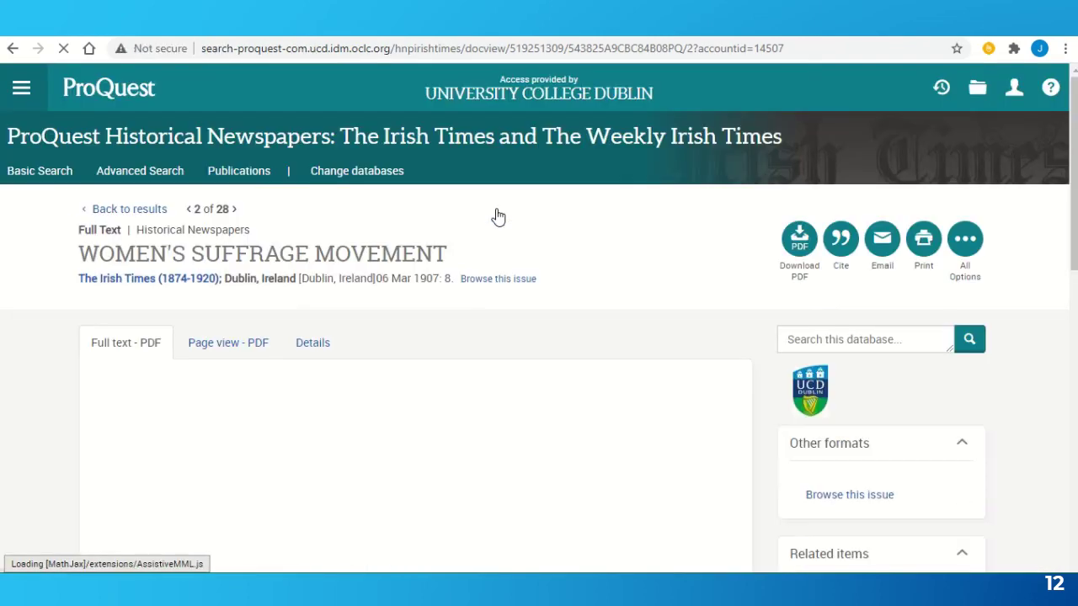
{"action": "scroll", "coordinate": [497, 217], "scroll_direction": "down", "scroll_amount": 4}
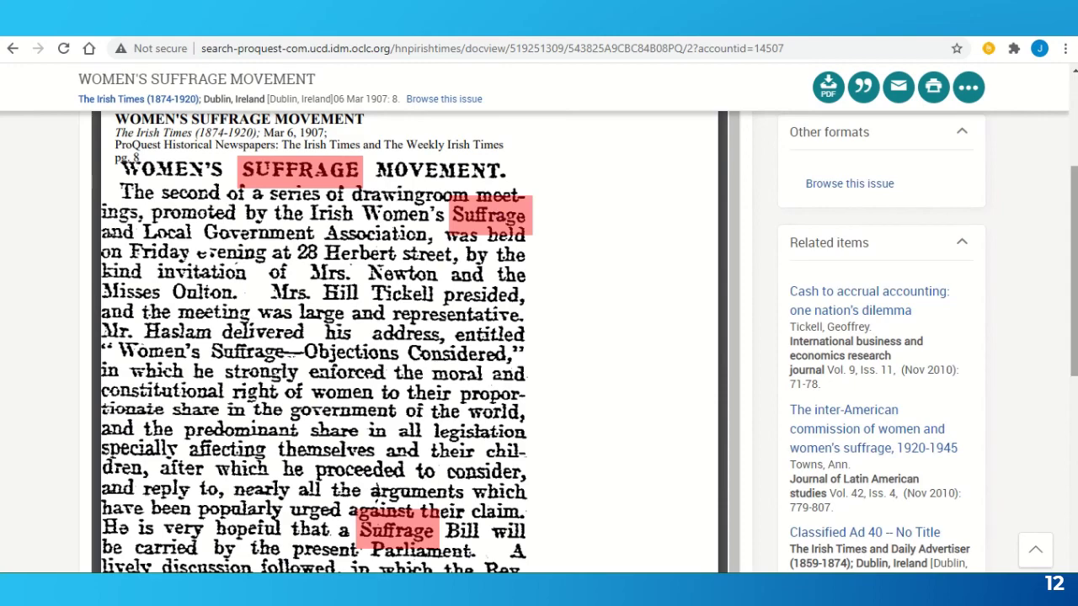
{"action": "left_click_drag", "start_coordinate": [1075, 283], "coordinate": [1075, 189]}
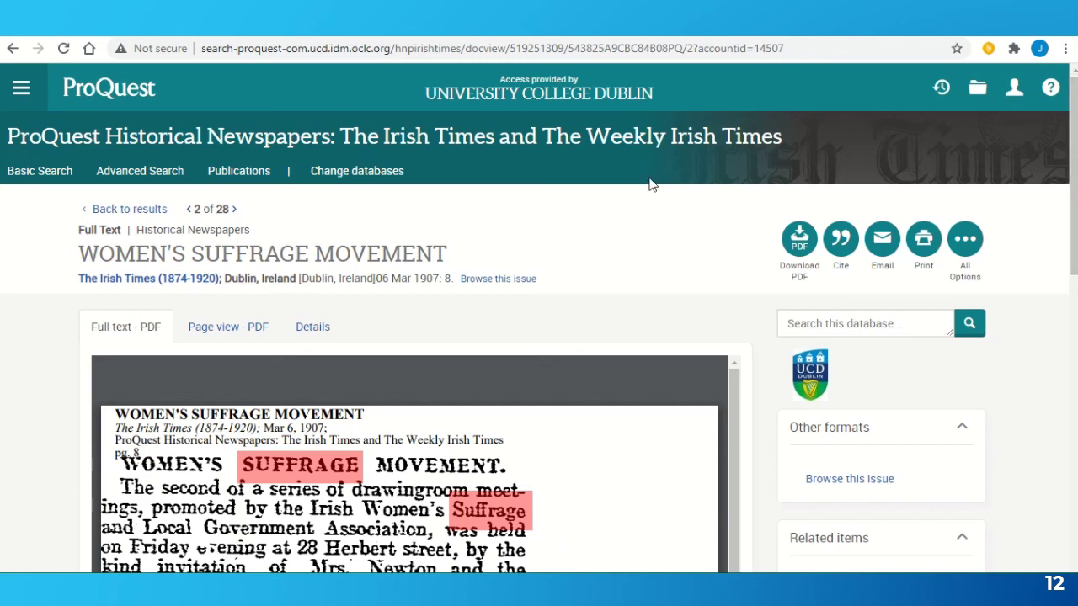
{"action": "left_click", "coordinate": [143, 217]}
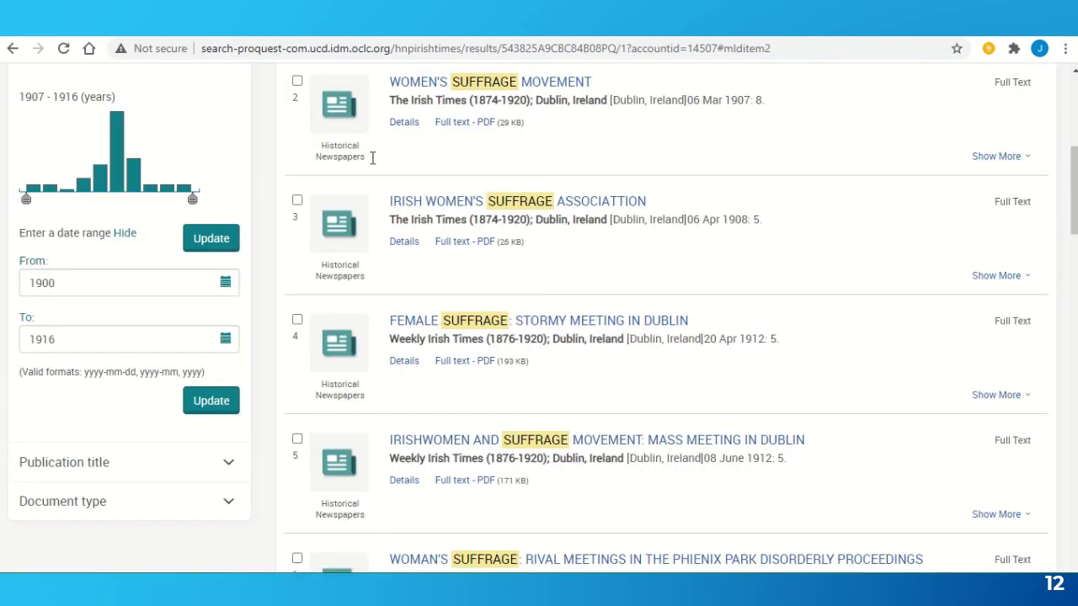
- Go back to the UCD LibGuides 'Our Main Online Newspapers' page and scroll down to Nexis Advance UK
{"action": "key", "text": "alt+Left"}
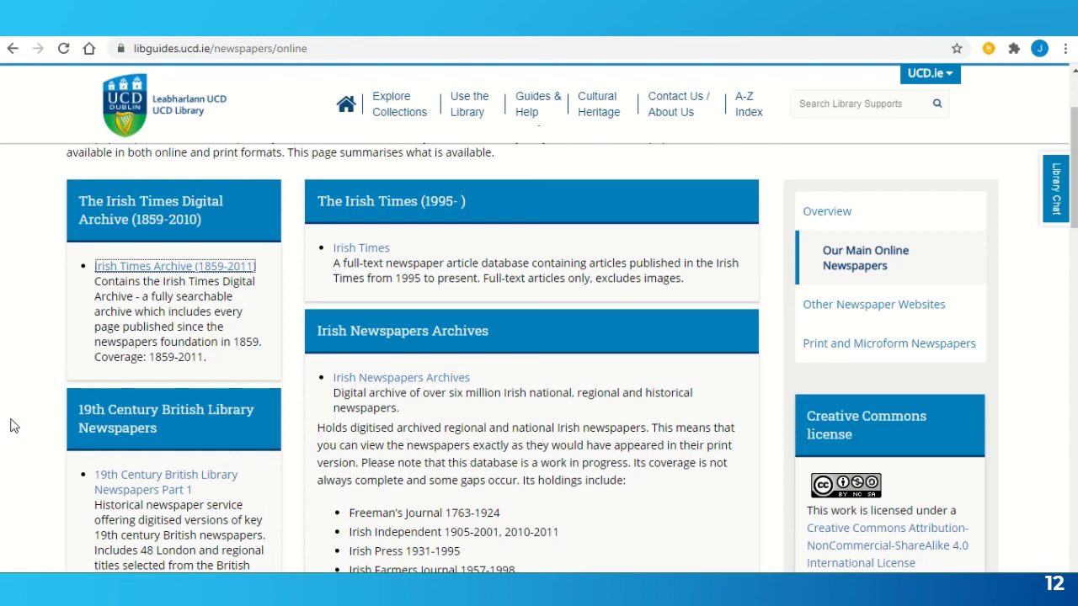
{"action": "scroll", "coordinate": [11, 425], "scroll_direction": "down", "scroll_amount": 3}
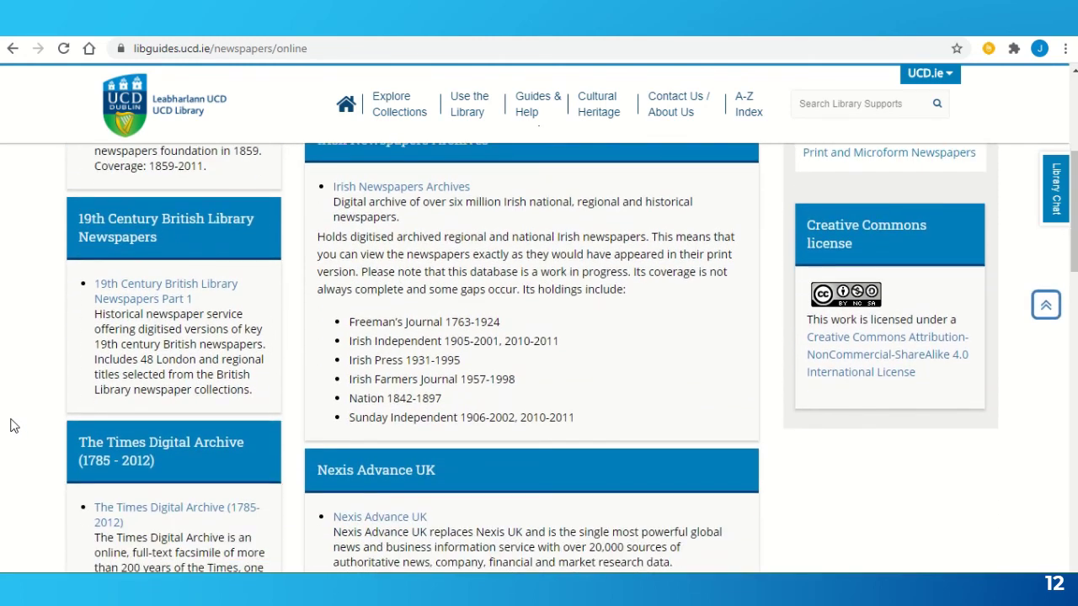
{"action": "scroll", "coordinate": [12, 425], "scroll_direction": "down", "scroll_amount": 1}
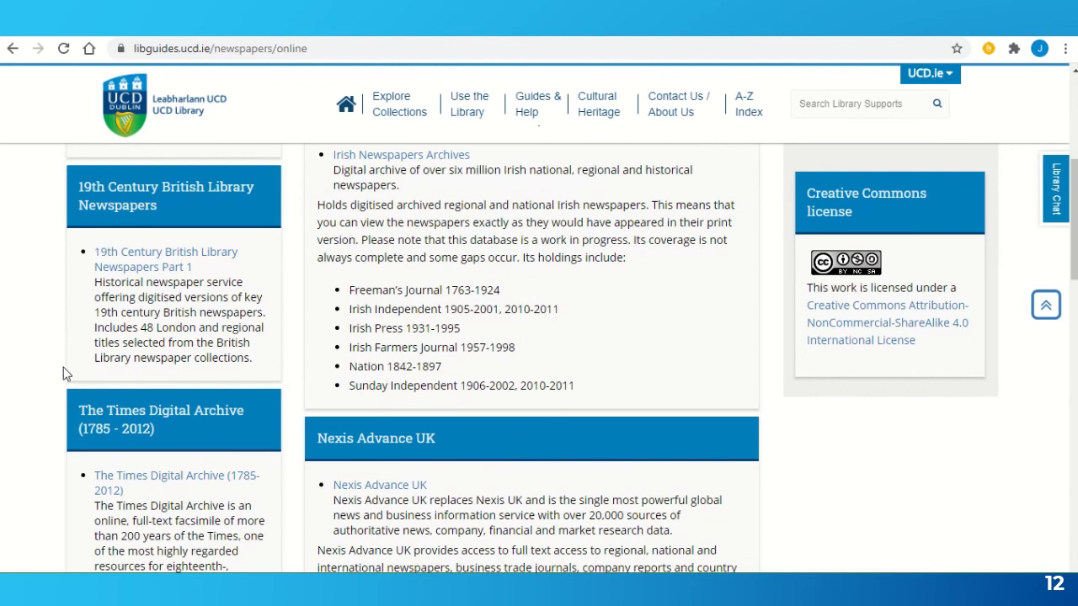